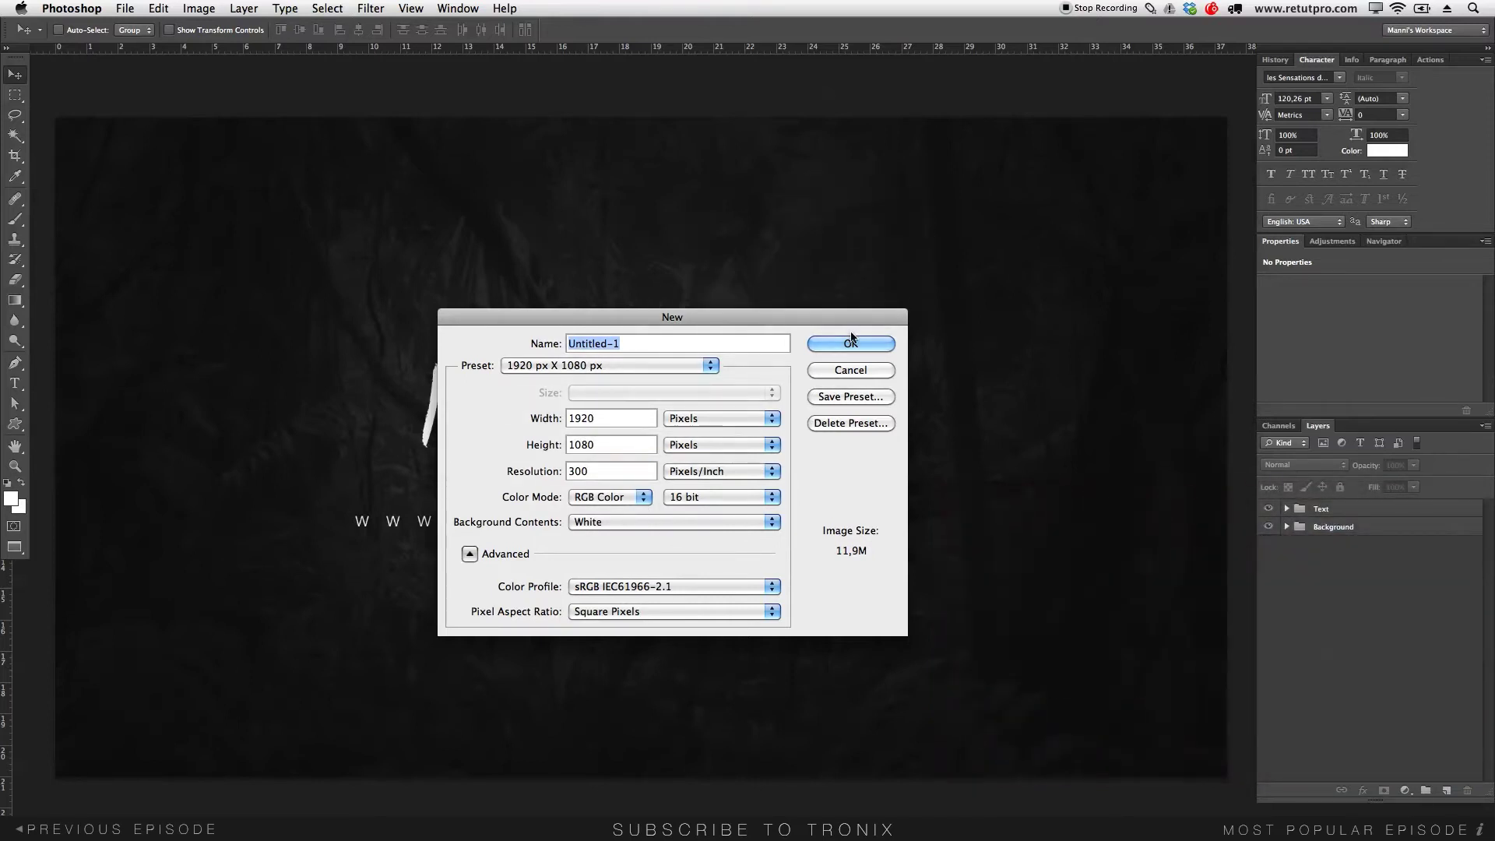
Dismiss the new document dialog without creating a file, and hide the Text and Background groups
{"action": "left_click", "coordinate": [855, 371]}
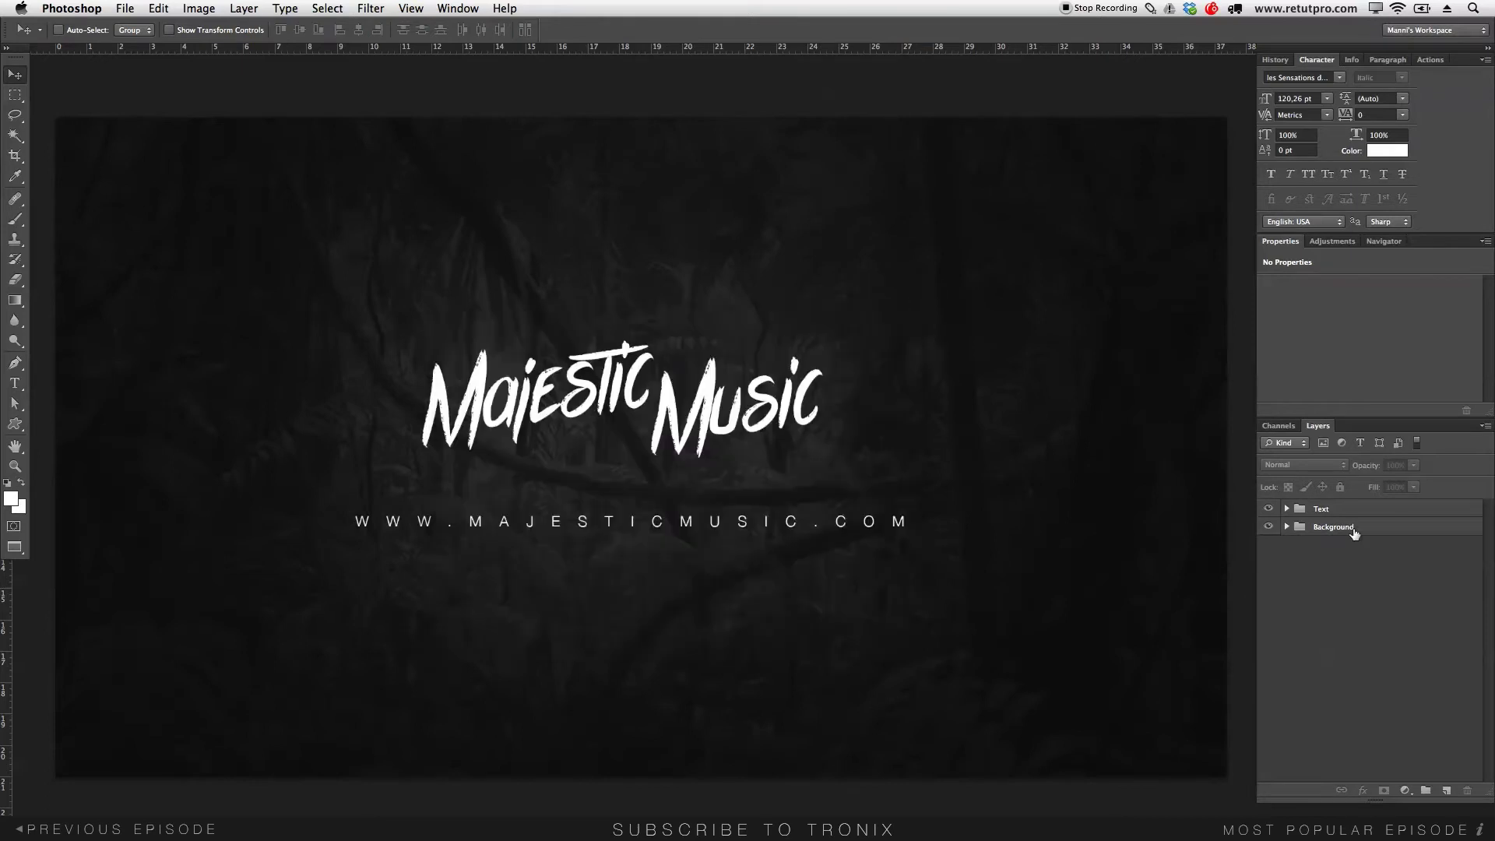
{"action": "left_click_drag", "start_coordinate": [1268, 508], "coordinate": [1272, 549]}
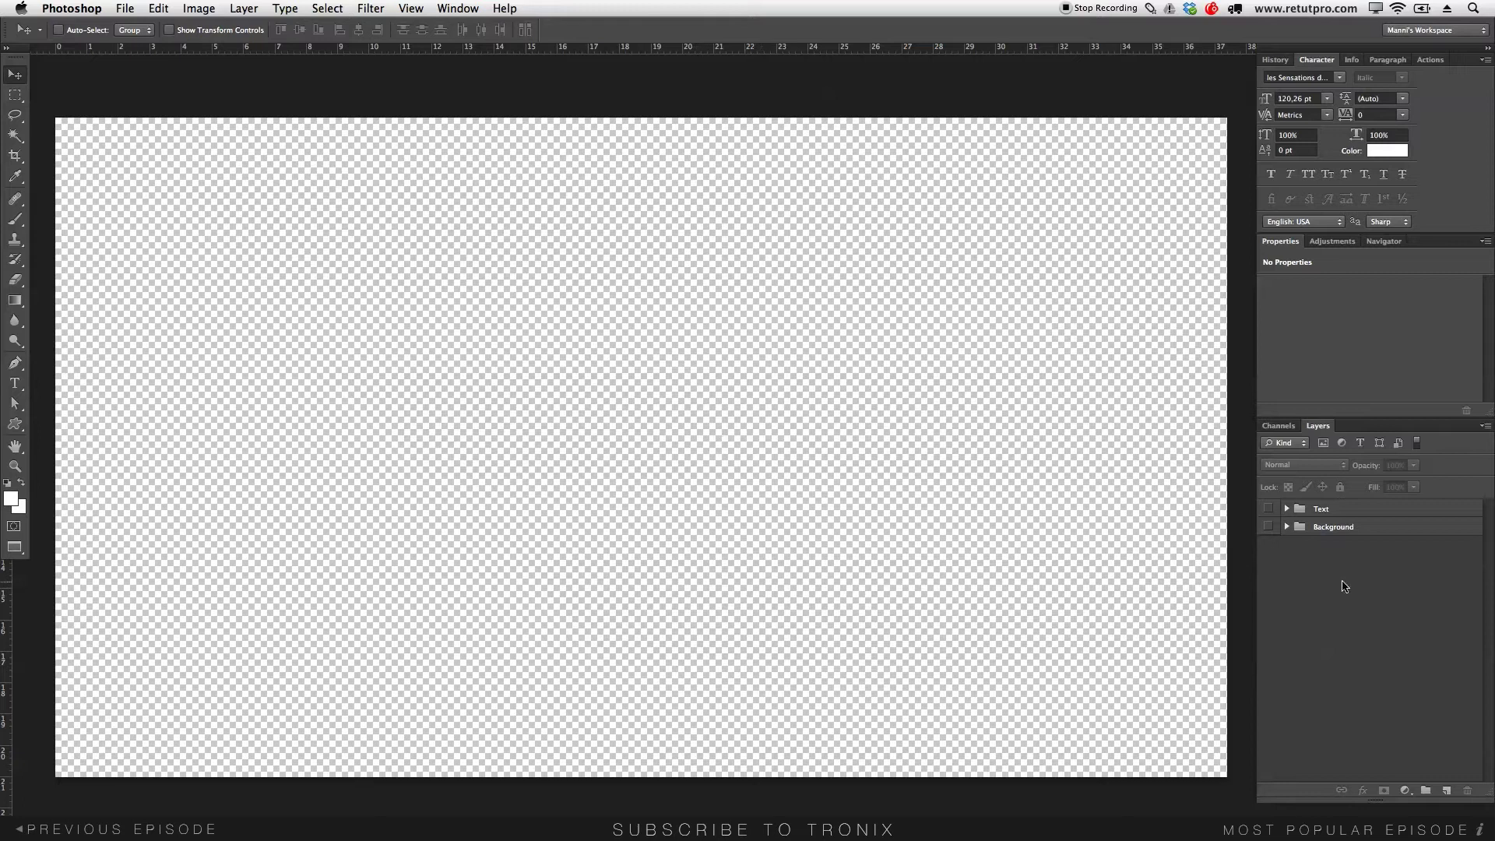
{"action": "left_click", "coordinate": [1286, 526]}
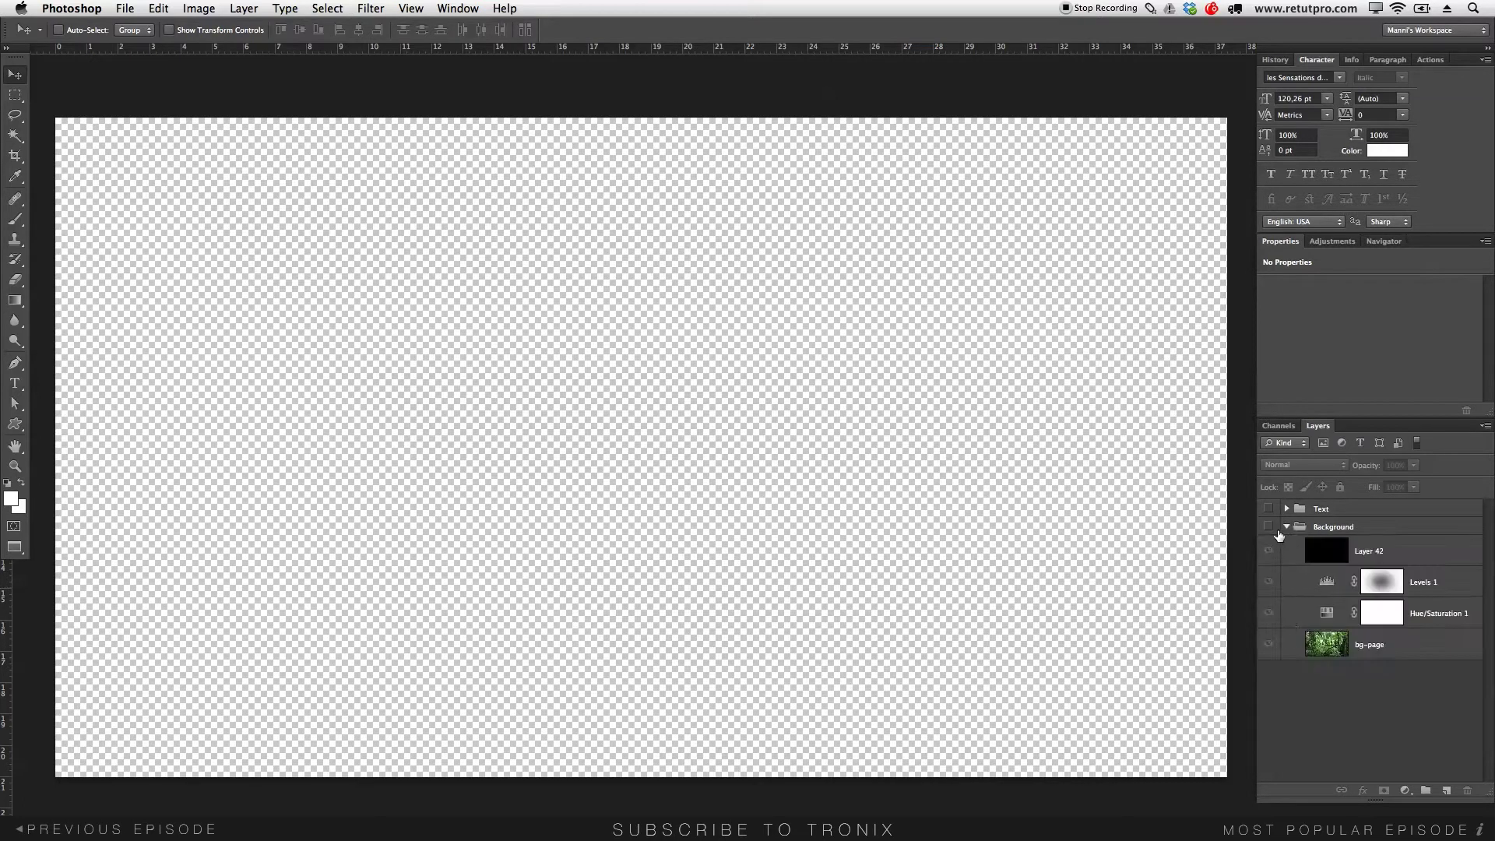
{"action": "left_click", "coordinate": [1286, 528]}
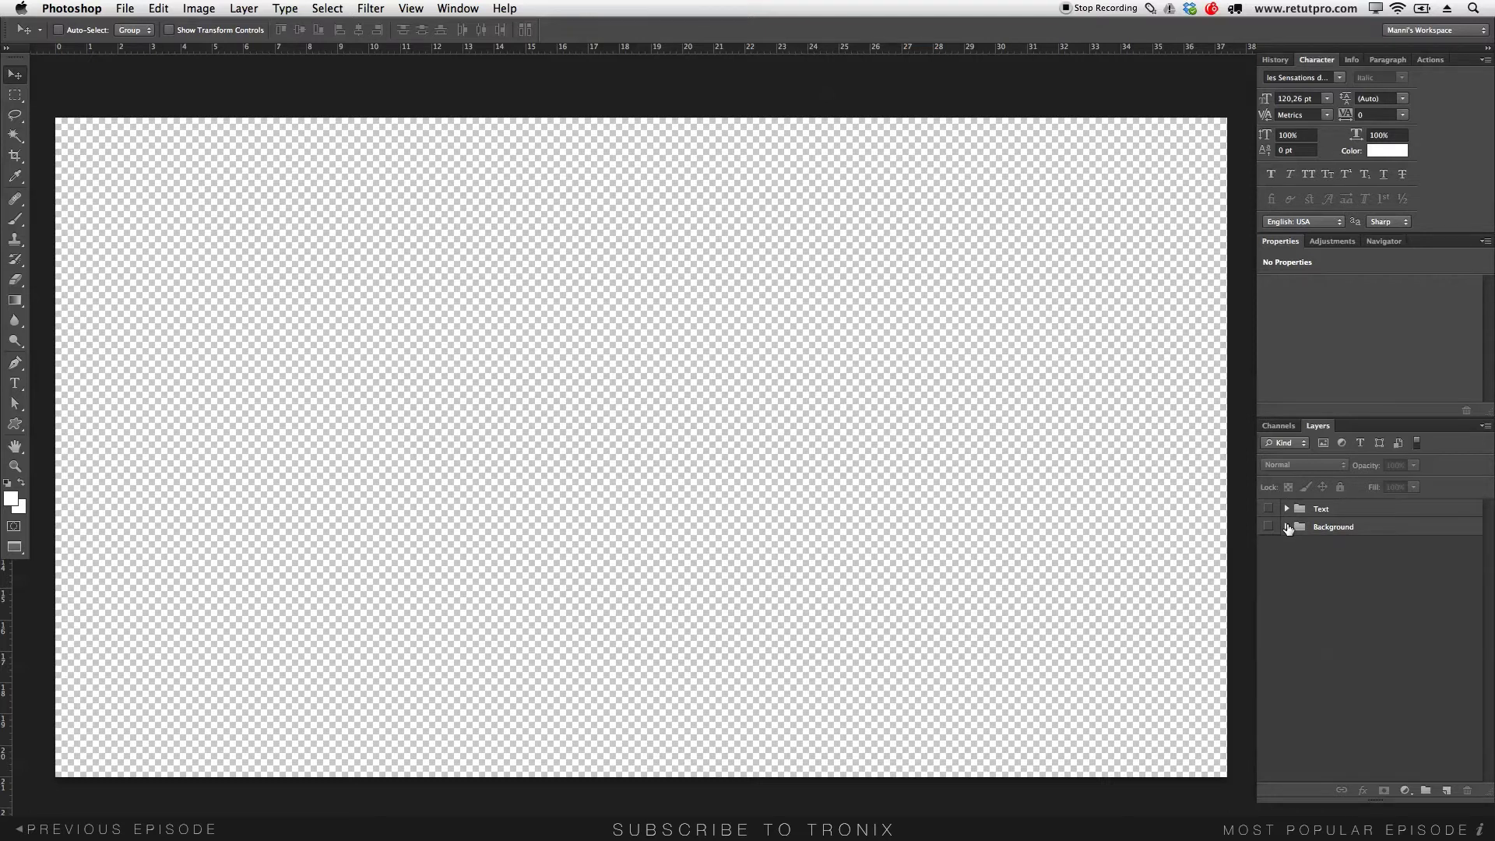
Compare the jungle photo with and without the Background group's Layer 42, Levels 1 and Hue/Saturation 1 layers, restoring all layers and the Text group
{"action": "left_click", "coordinate": [1269, 528]}
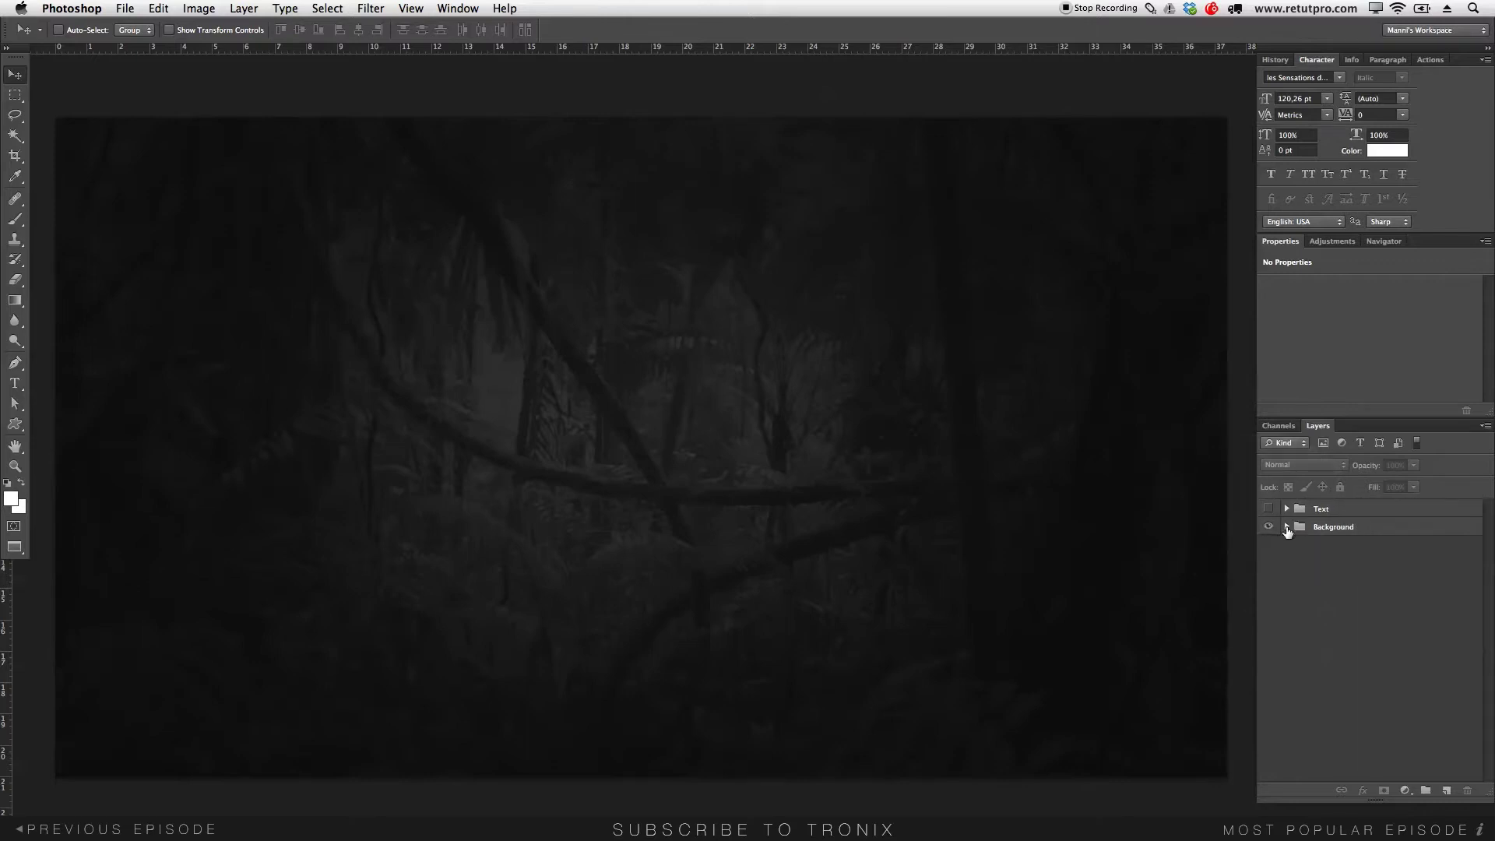
{"action": "left_click", "coordinate": [1286, 527]}
{"action": "left_click", "coordinate": [1270, 584]}
{"action": "left_click", "coordinate": [1270, 613]}
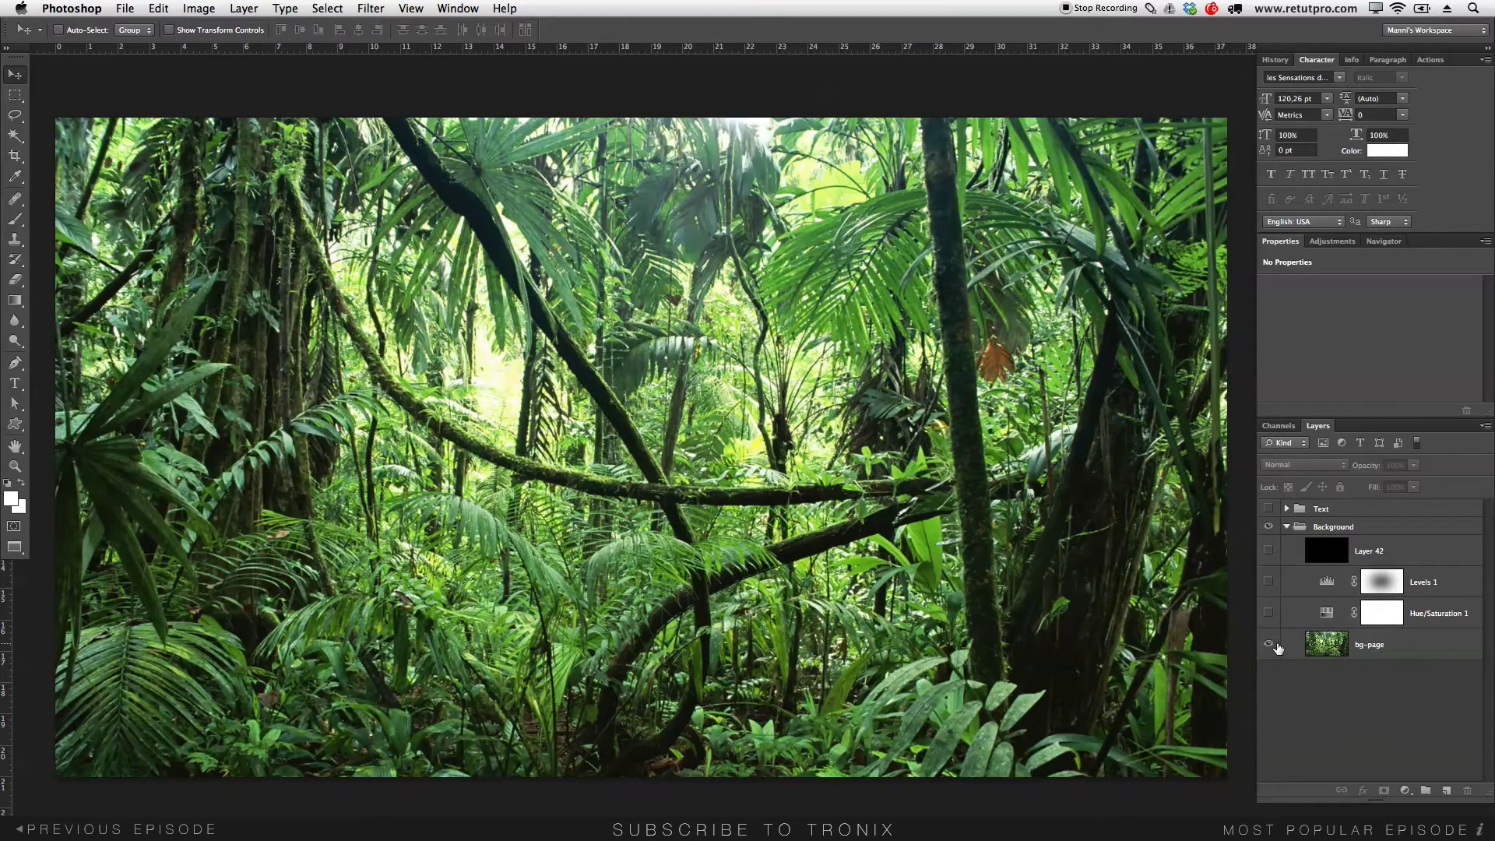
{"action": "left_click_drag", "start_coordinate": [1270, 612], "coordinate": [1269, 511]}
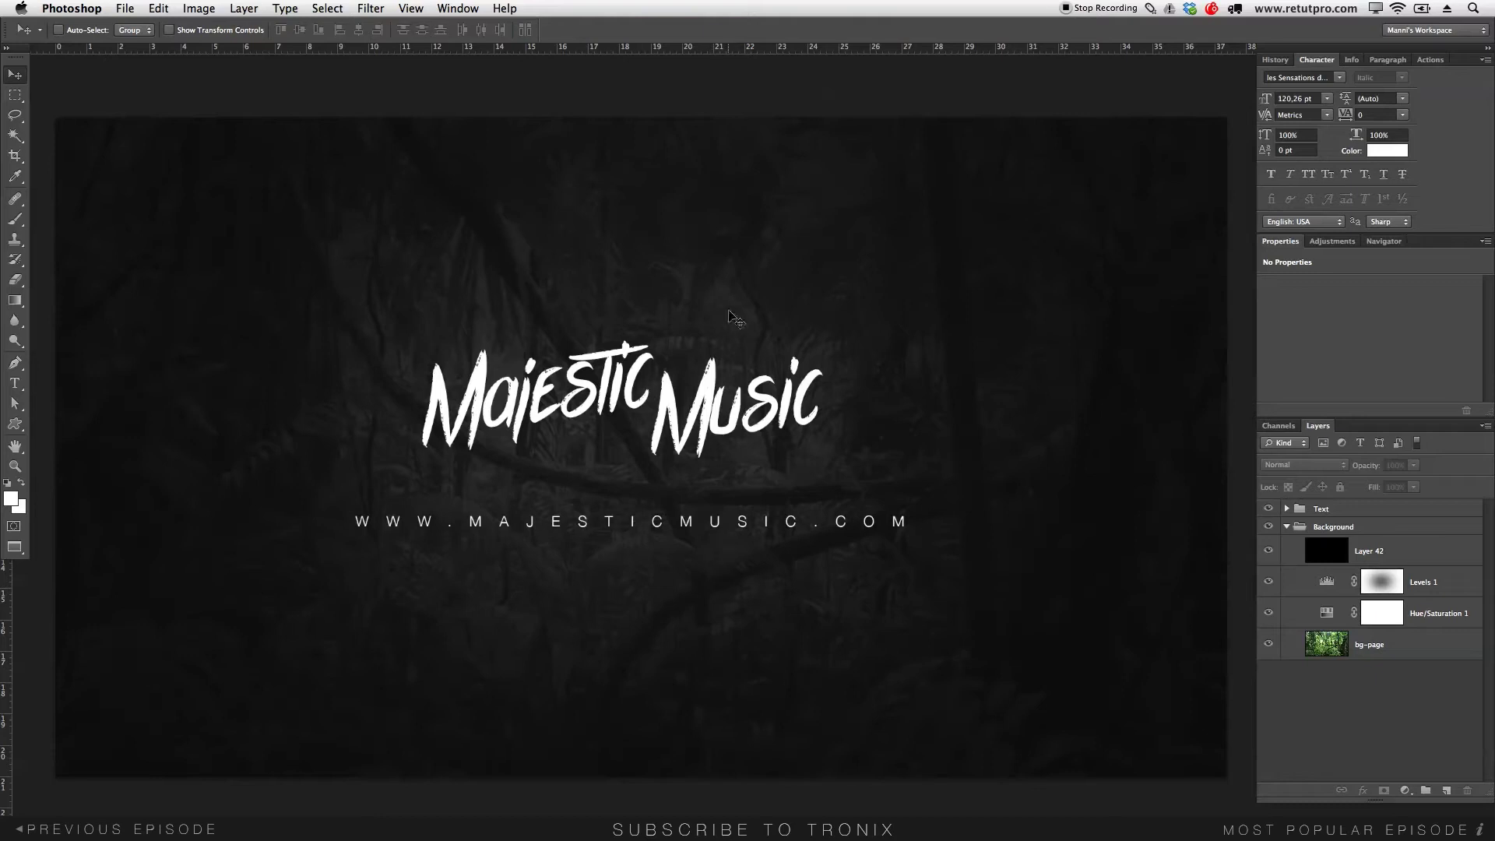
Hide the Text group, Layer 42, Levels 1 and Hue/Saturation 1, and select the bg-page layer
{"action": "left_click_drag", "start_coordinate": [1272, 510], "coordinate": [1271, 631]}
{"action": "left_click", "coordinate": [1277, 646]}
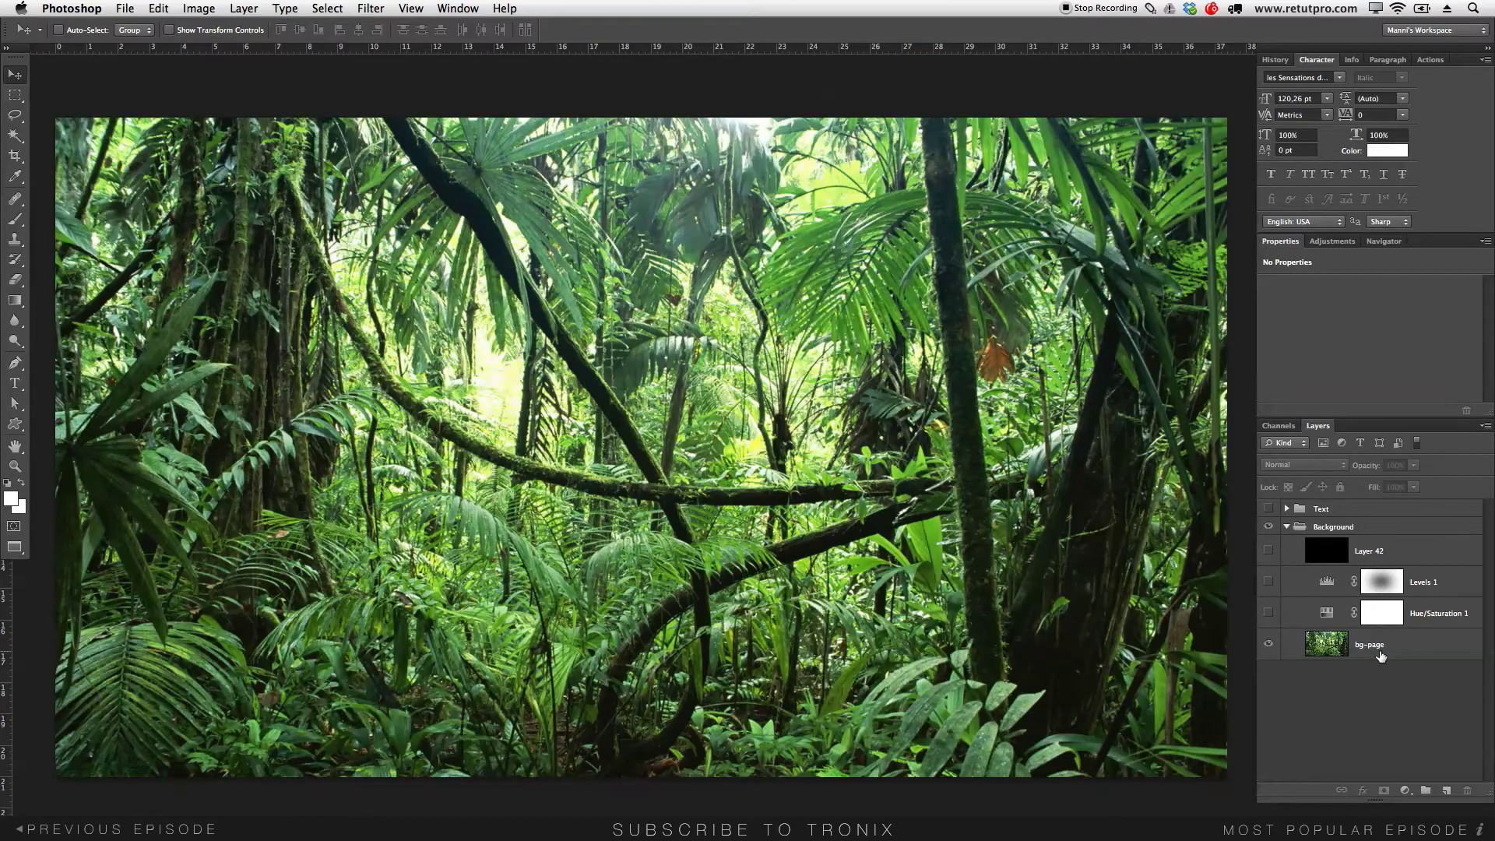
{"action": "left_click", "coordinate": [1382, 658]}
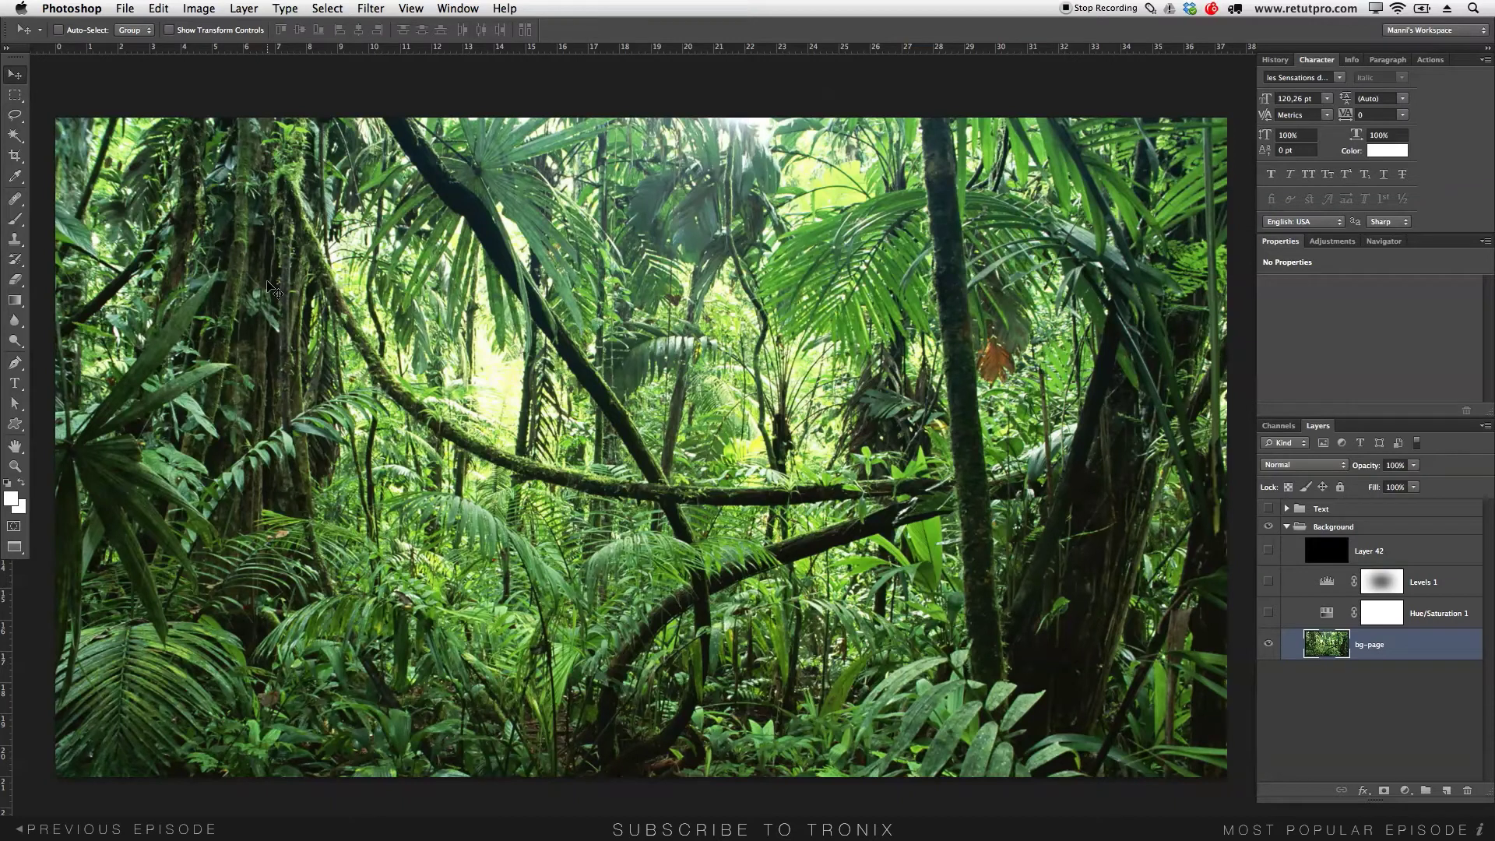
Check the full extent of the bg-page image beyond the canvas with Free Transform, leaving it unchanged
{"action": "key", "text": "z"}
{"action": "left_click_drag", "start_coordinate": [634, 324], "coordinate": [606, 340]}
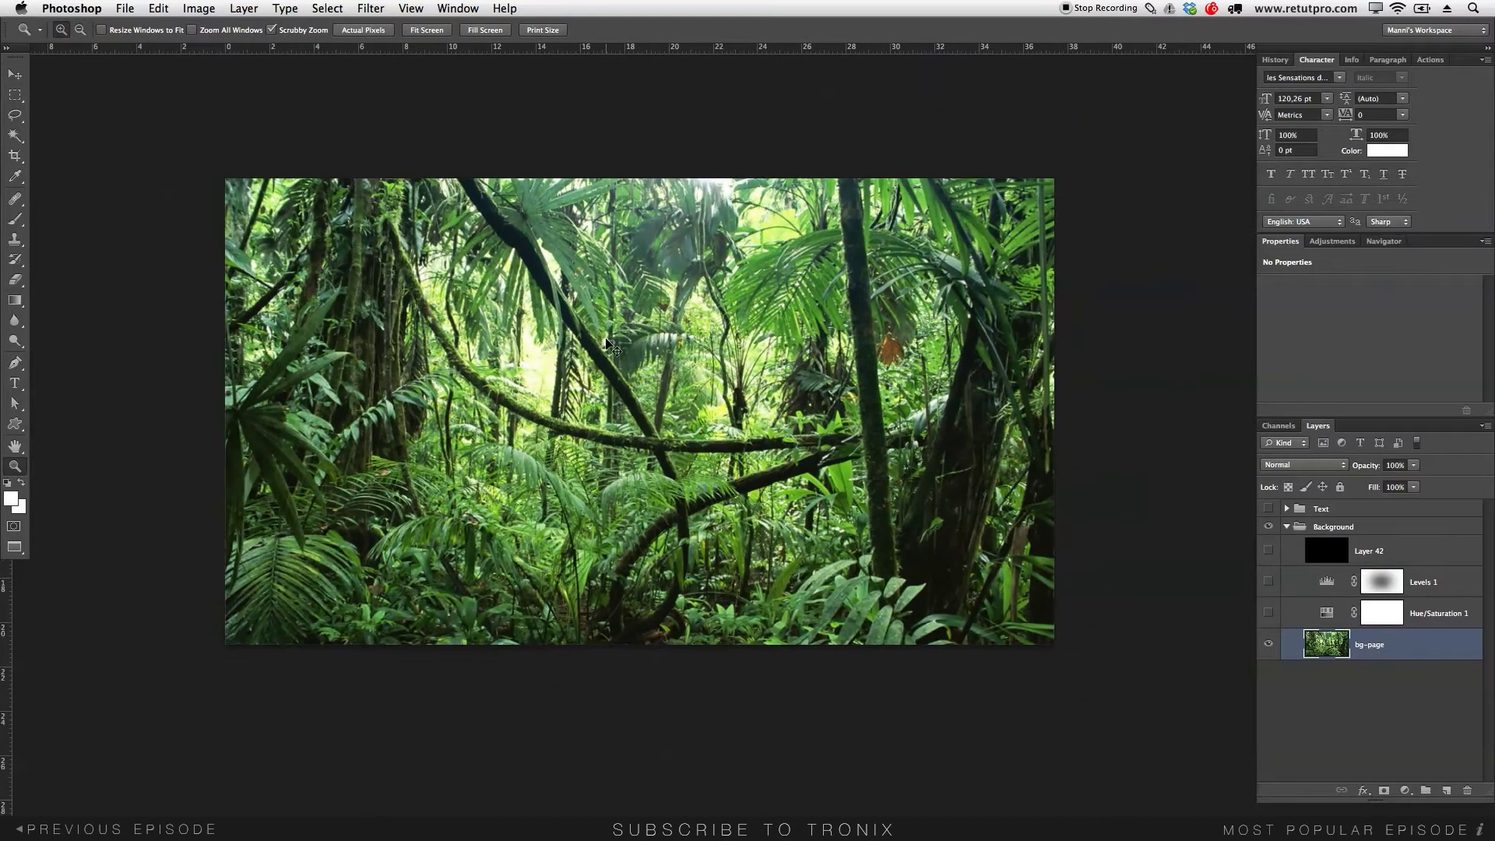
{"action": "key", "text": "ctrl+t"}
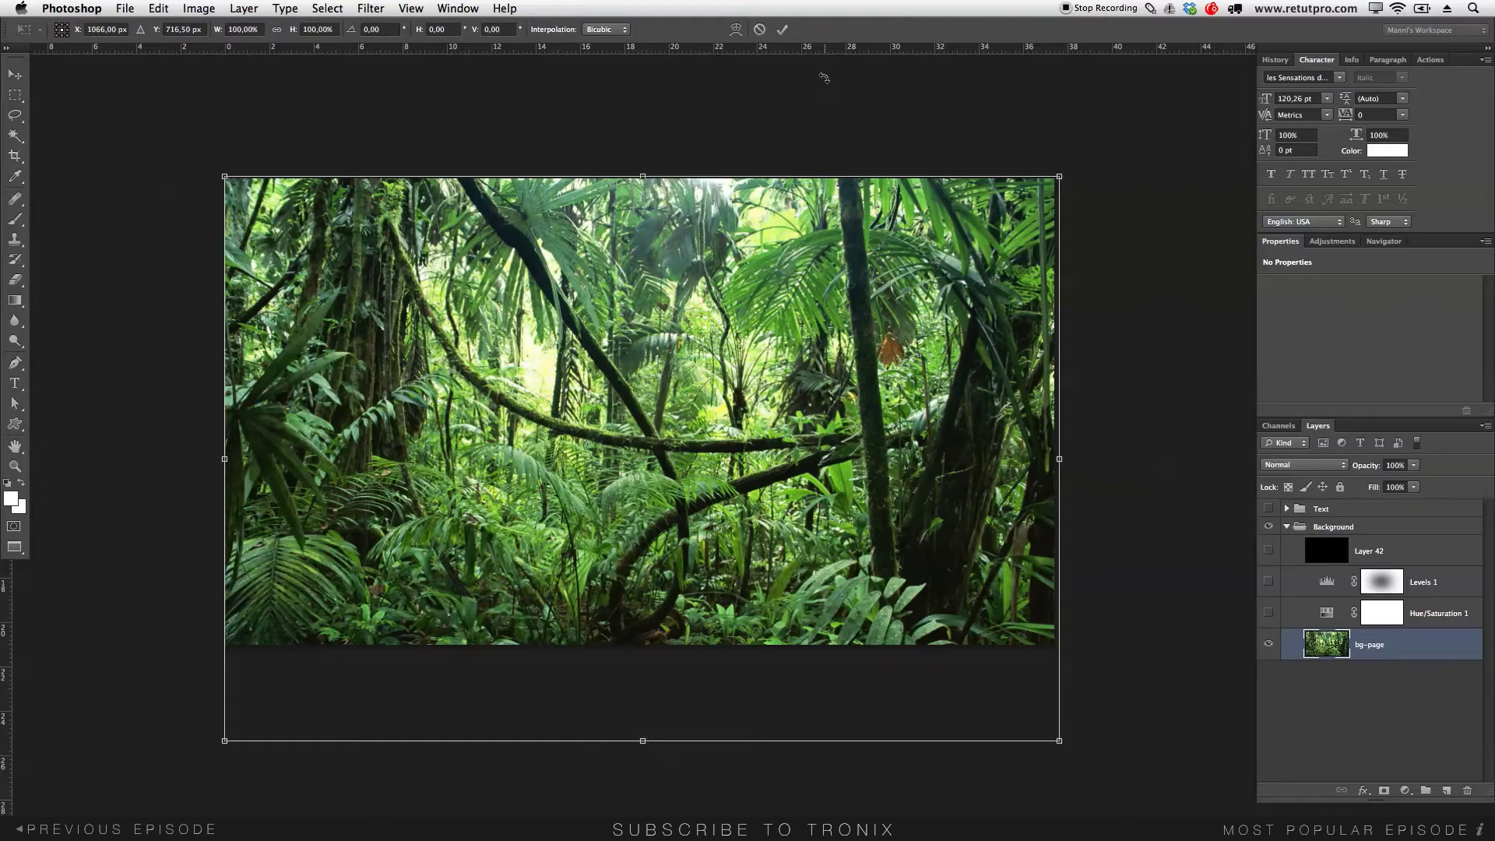
{"action": "left_click", "coordinate": [762, 34]}
{"action": "key", "text": "z"}
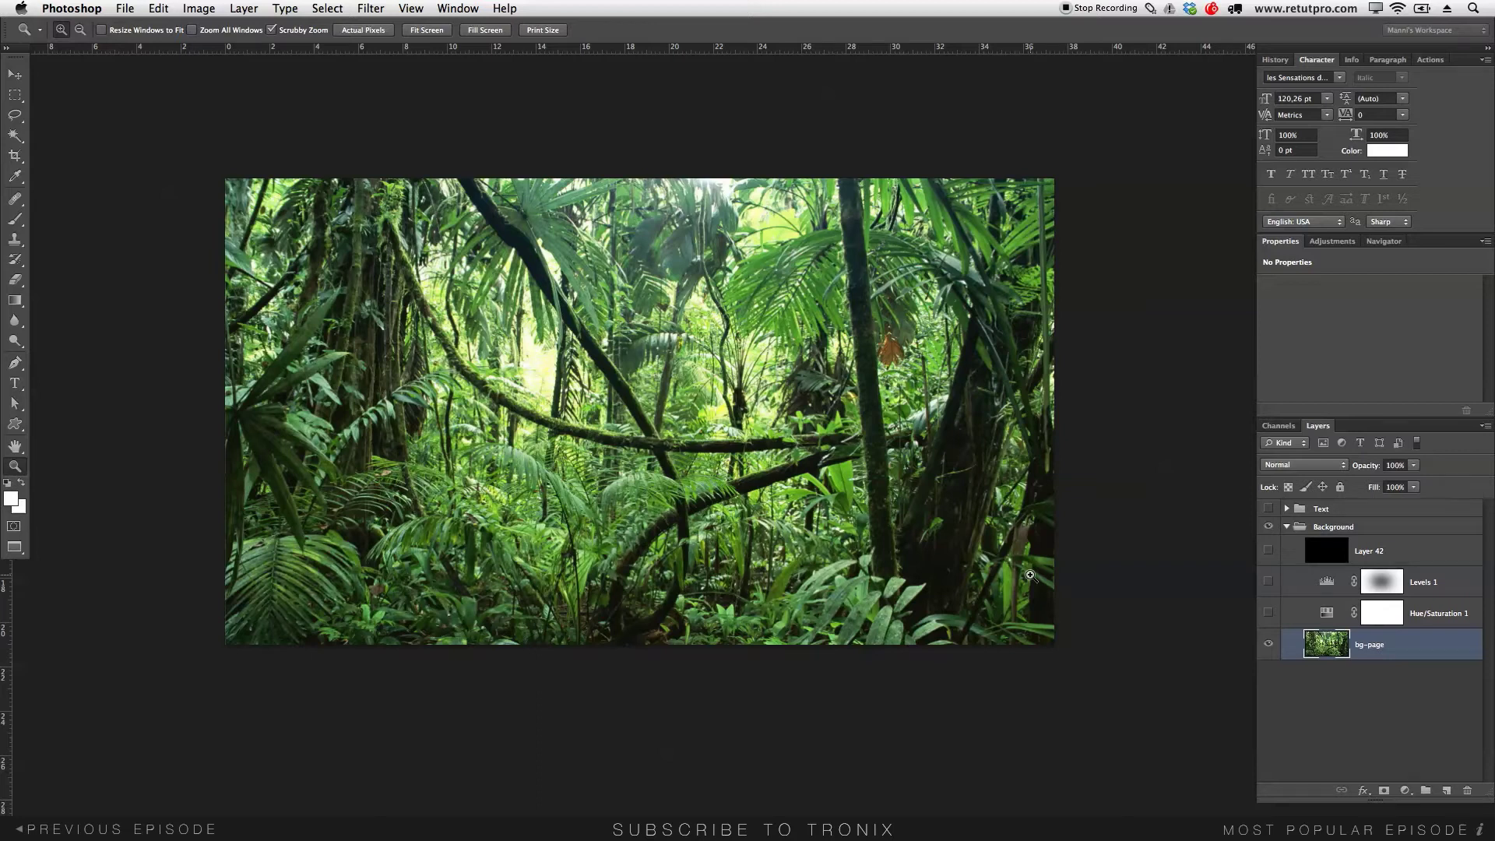
Move the bg-page layer above all groups in the layer stack and add a Hue/Saturation adjustment layer over it
{"action": "left_click_drag", "start_coordinate": [1336, 658], "coordinate": [1330, 511]}
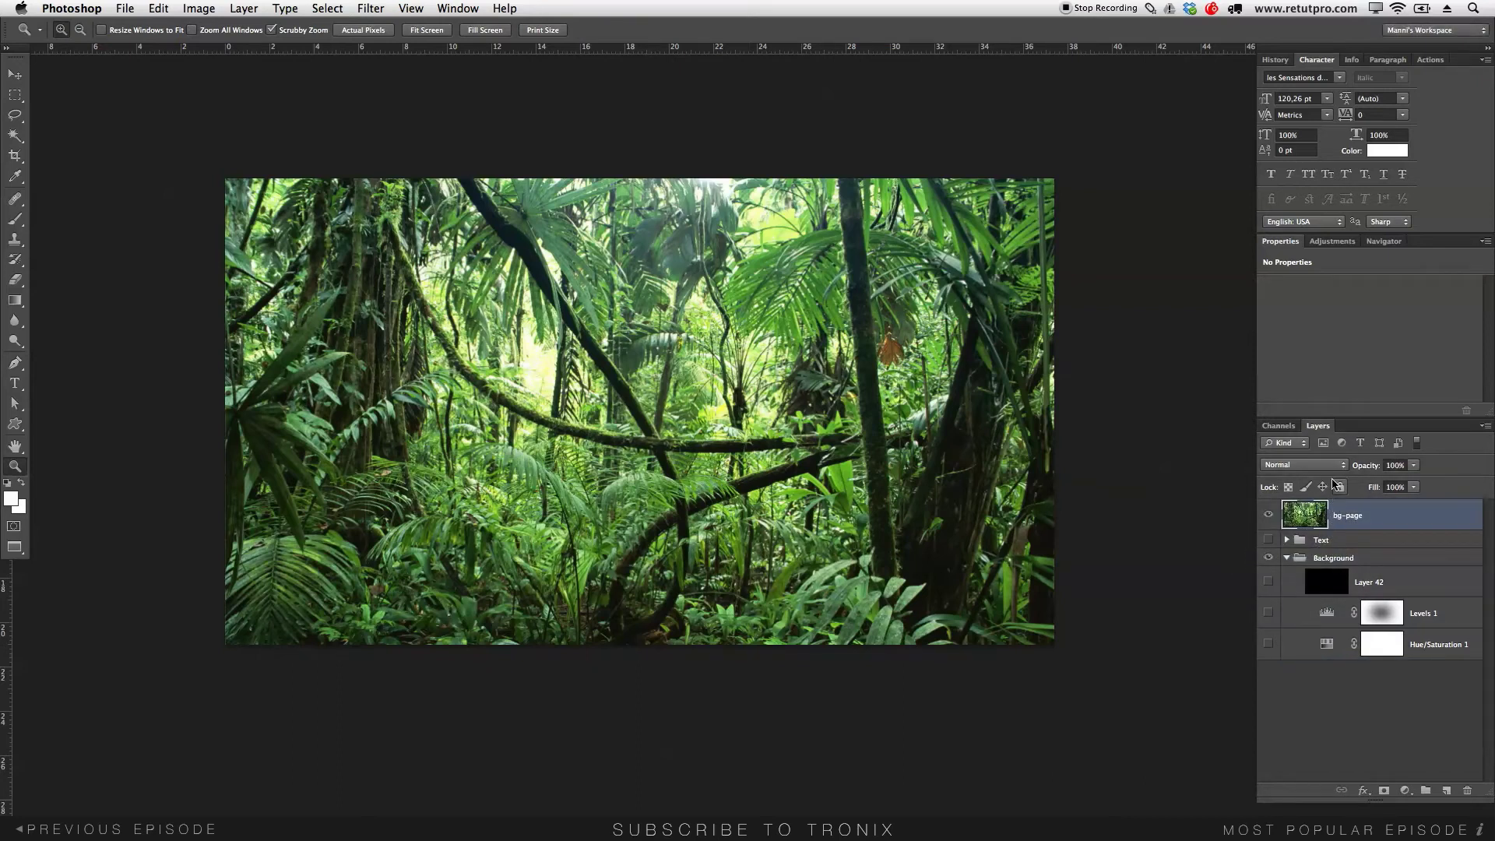
{"action": "left_click", "coordinate": [1331, 242]}
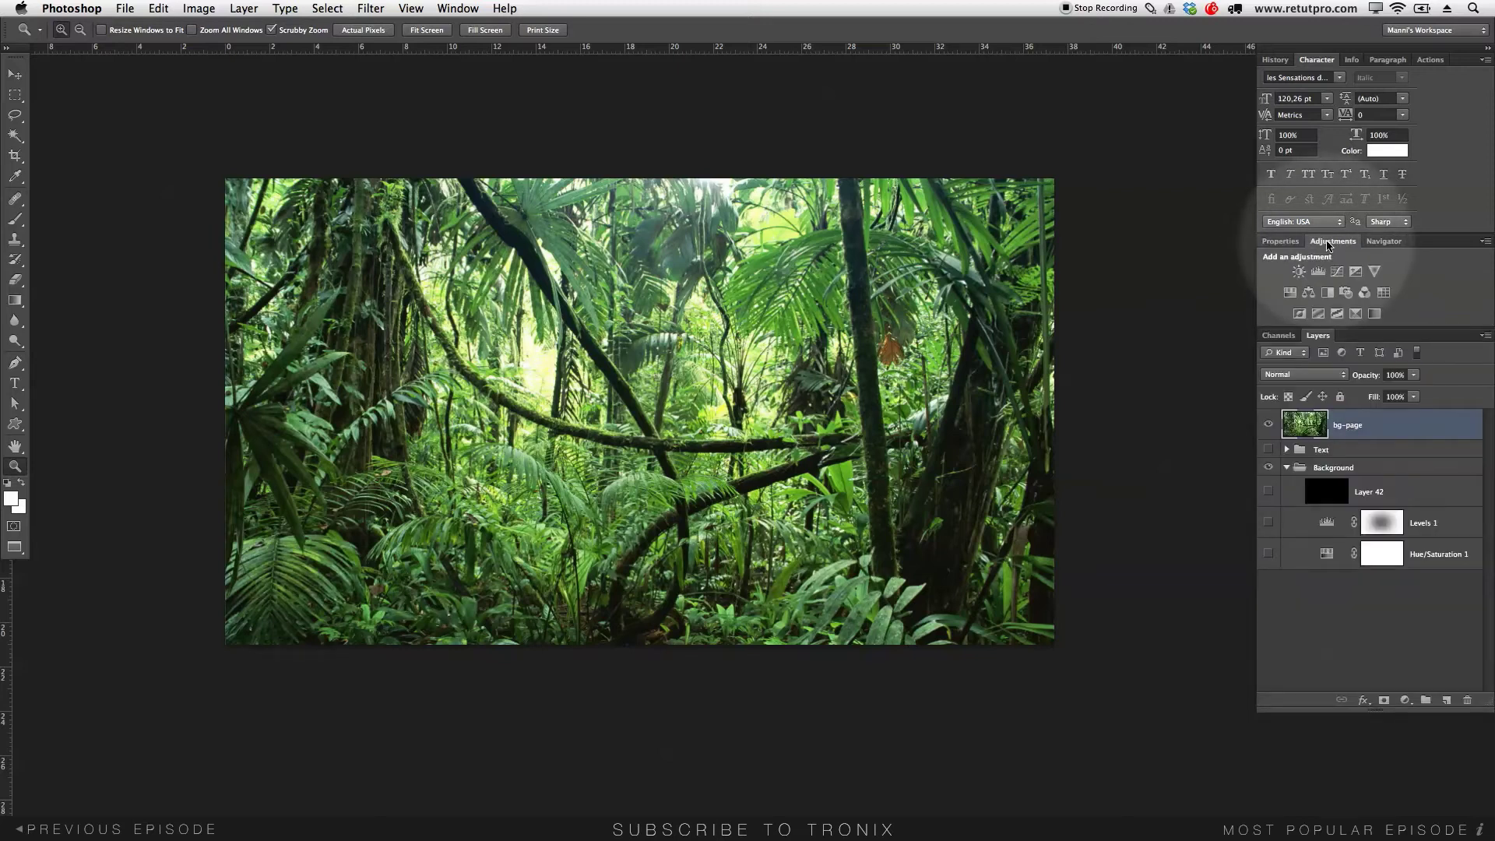
{"action": "left_click", "coordinate": [1290, 294]}
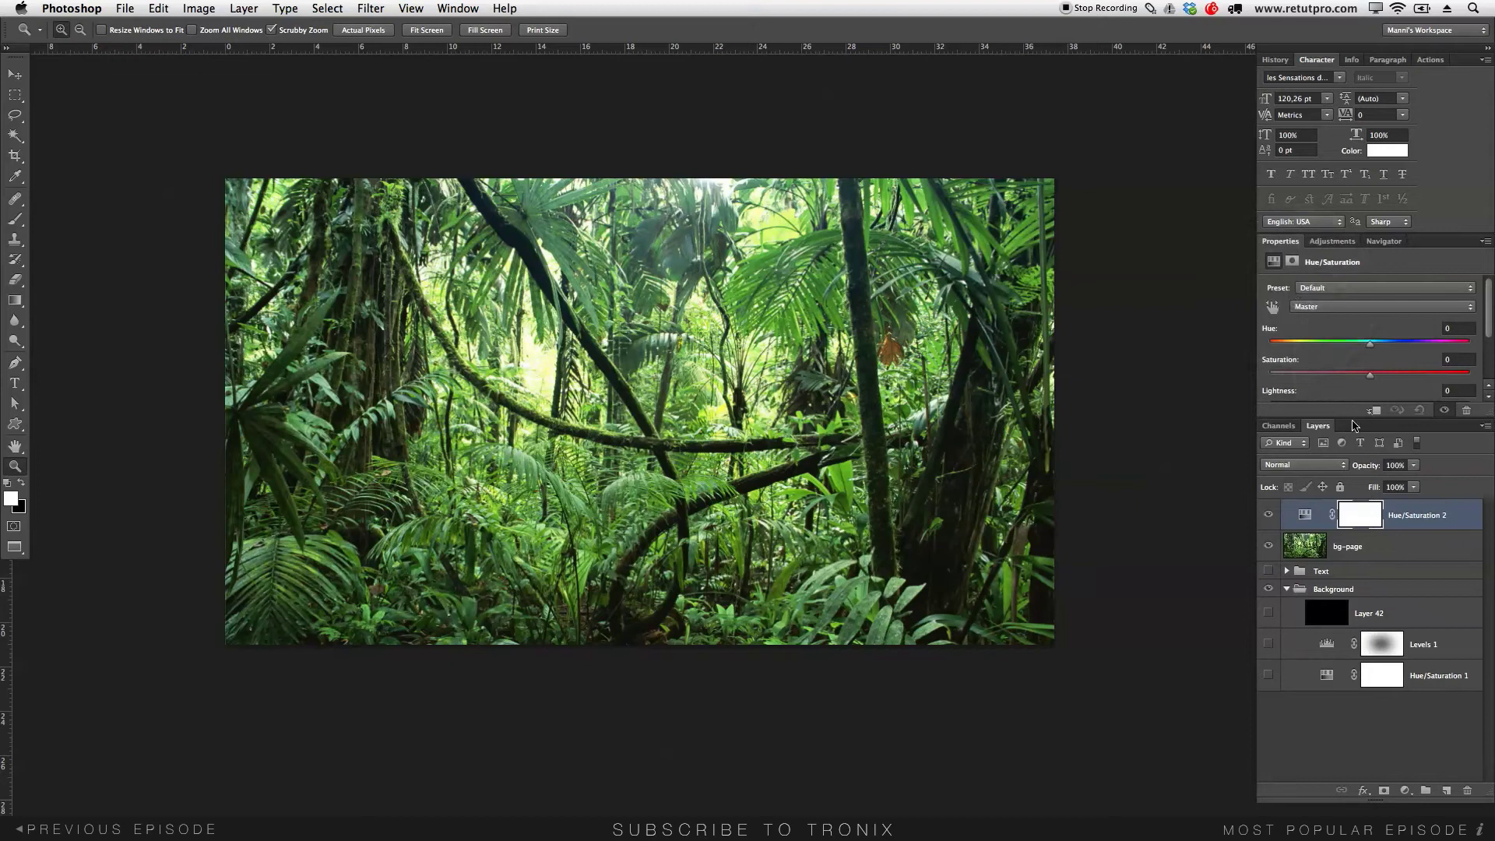
{"action": "left_click_drag", "start_coordinate": [1354, 420], "coordinate": [1356, 454]}
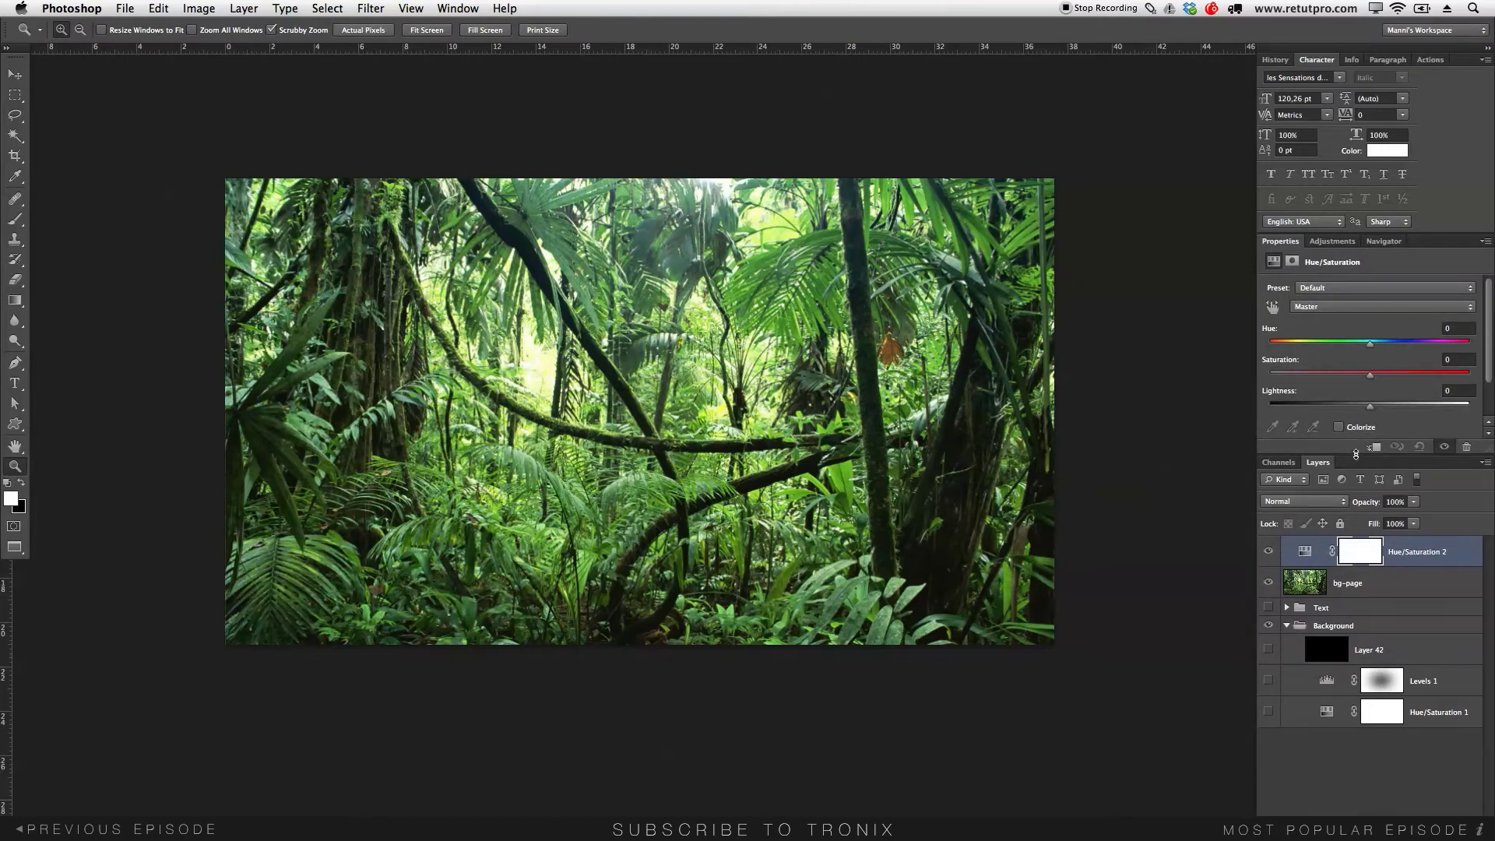
Show a compact history list, and set the new Hue/Saturation layer's saturation to -100 and lightness to +4
{"action": "left_click", "coordinate": [1276, 59]}
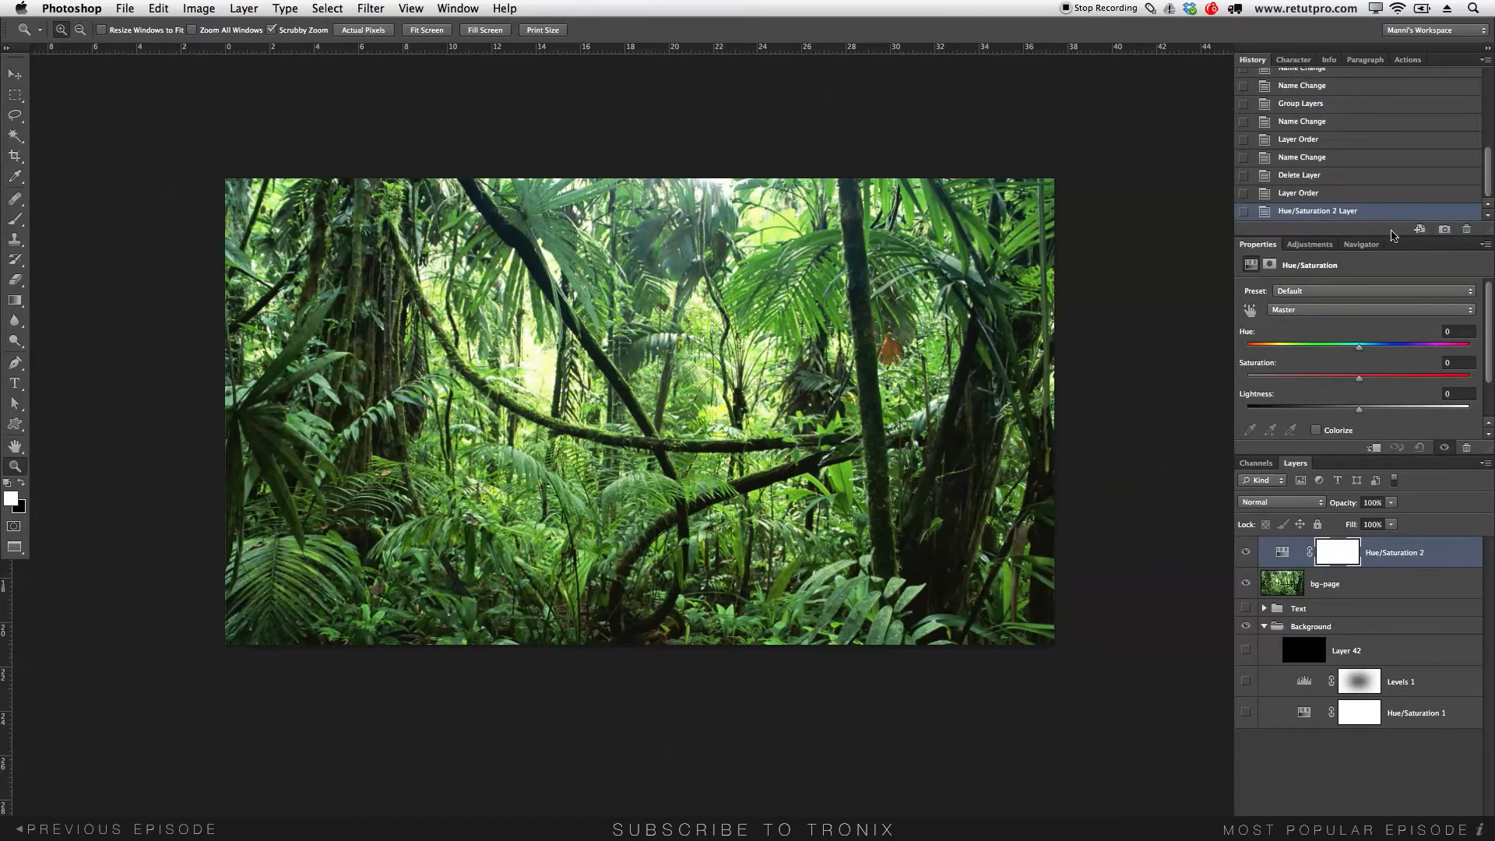
{"action": "left_click_drag", "start_coordinate": [1394, 235], "coordinate": [1397, 109]}
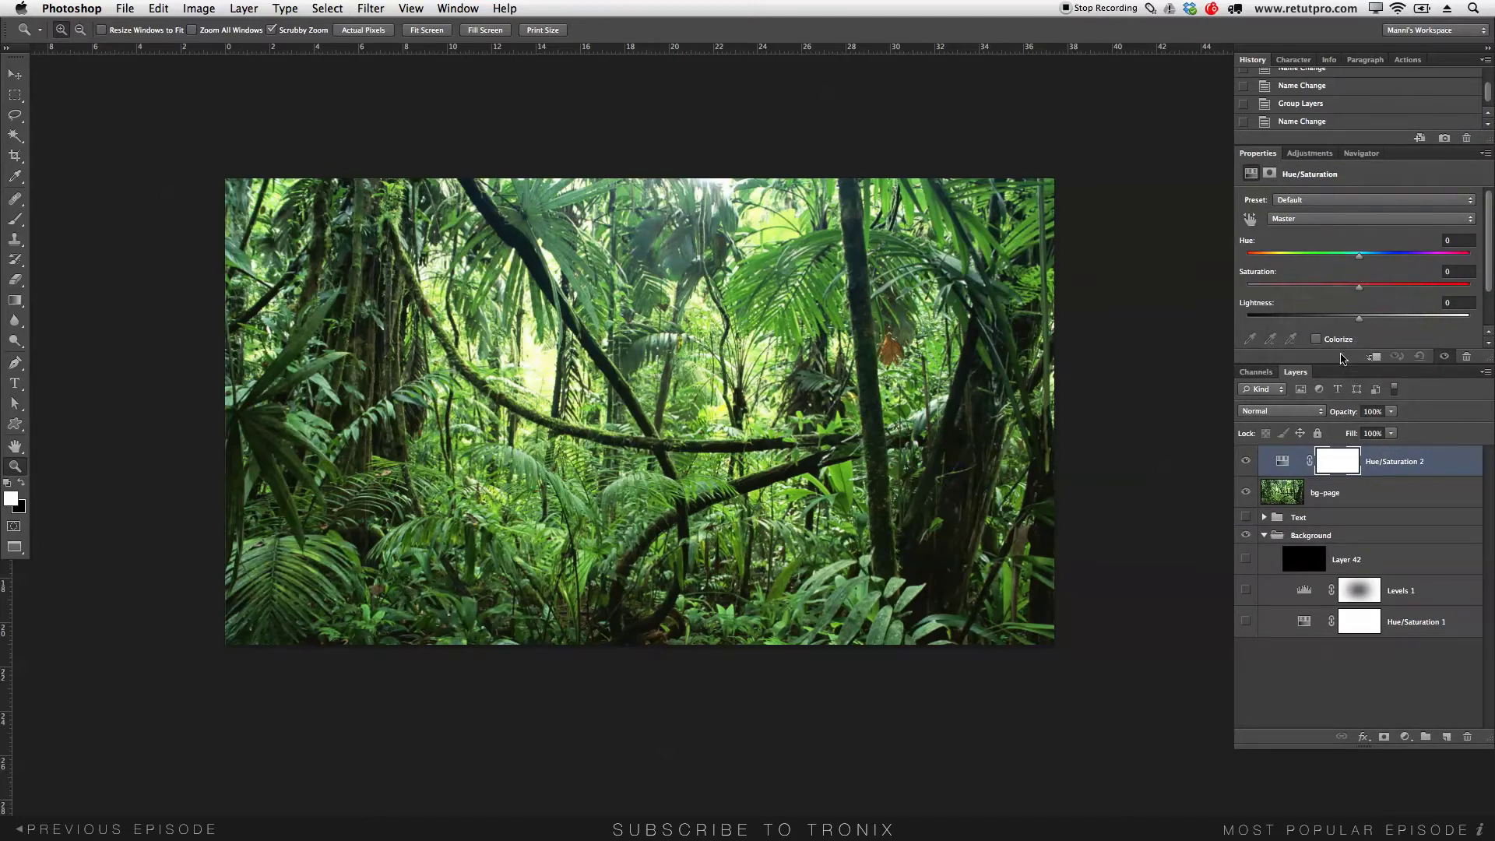
{"action": "left_click_drag", "start_coordinate": [1341, 363], "coordinate": [1345, 393]}
{"action": "left_click_drag", "start_coordinate": [1359, 286], "coordinate": [1238, 291]}
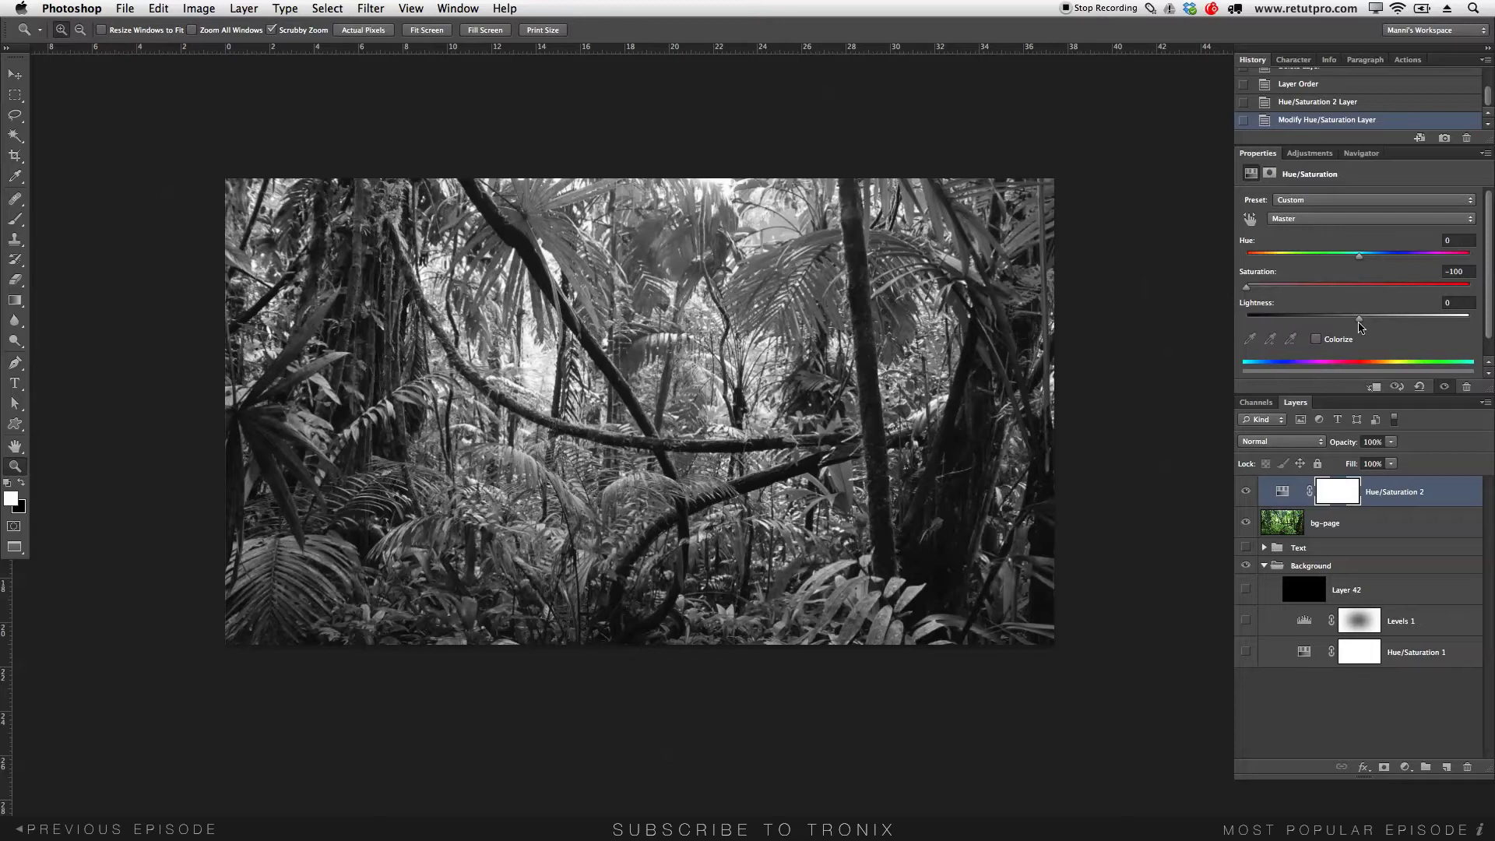
{"action": "left_click_drag", "start_coordinate": [1360, 320], "coordinate": [1362, 318]}
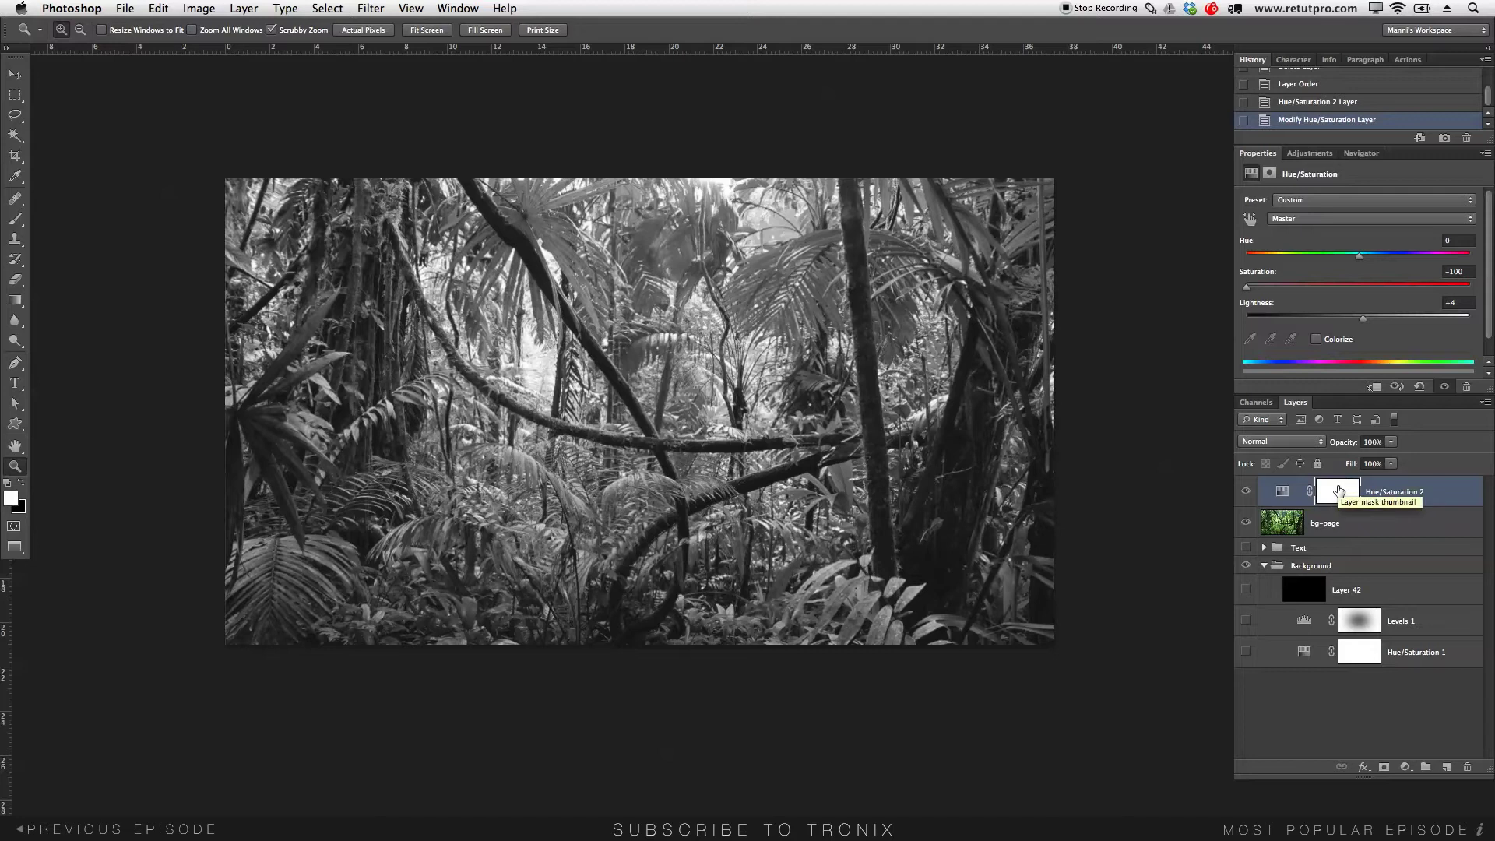
Make a large elliptical selection with the Elliptical Marquee Tool and position it over the middle of the jungle image
{"action": "left_click", "coordinate": [1310, 153]}
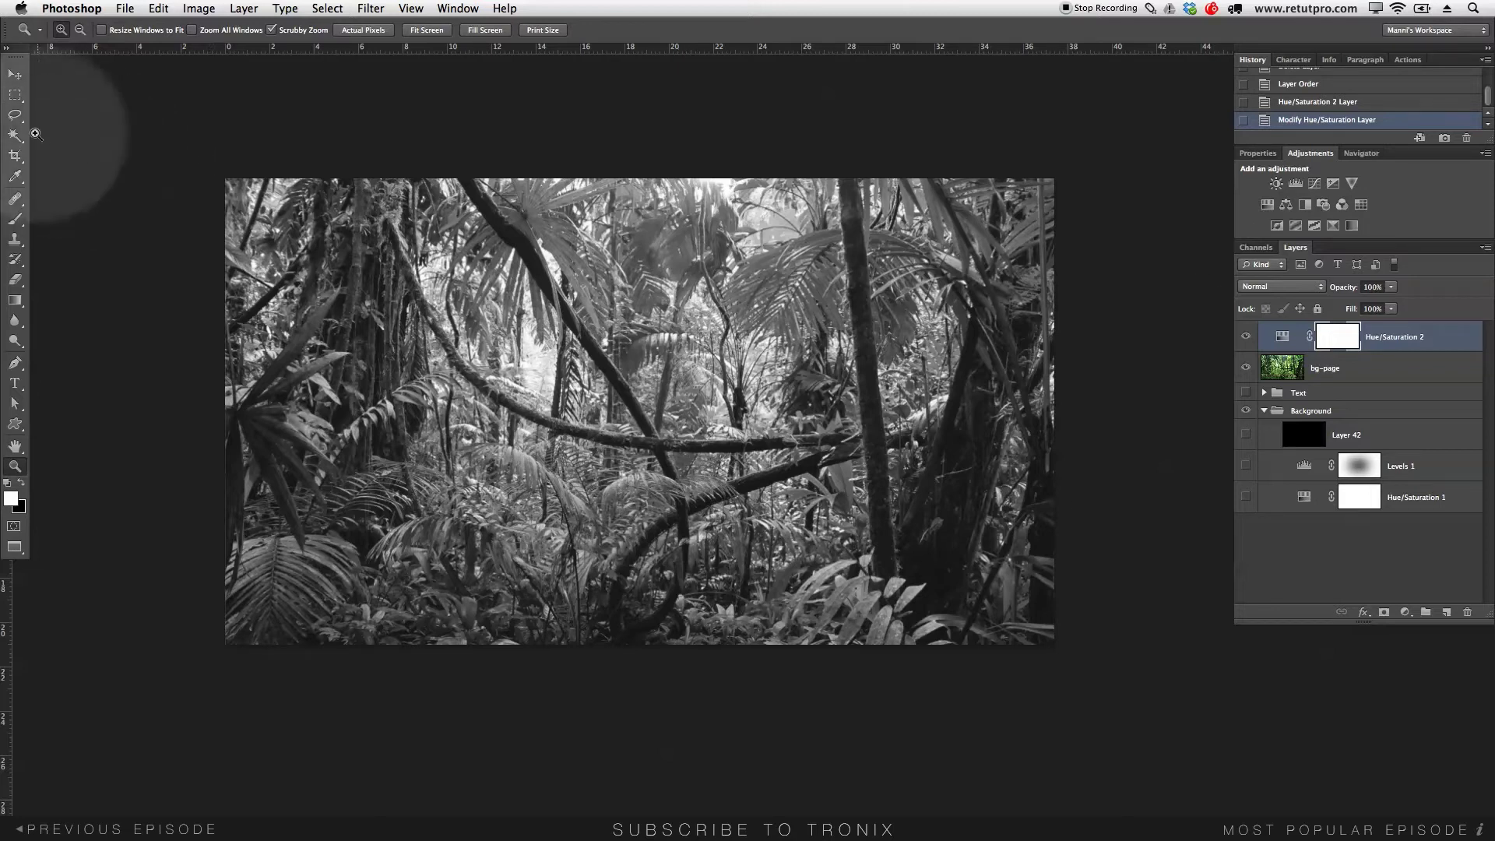
{"action": "left_click", "coordinate": [14, 100]}
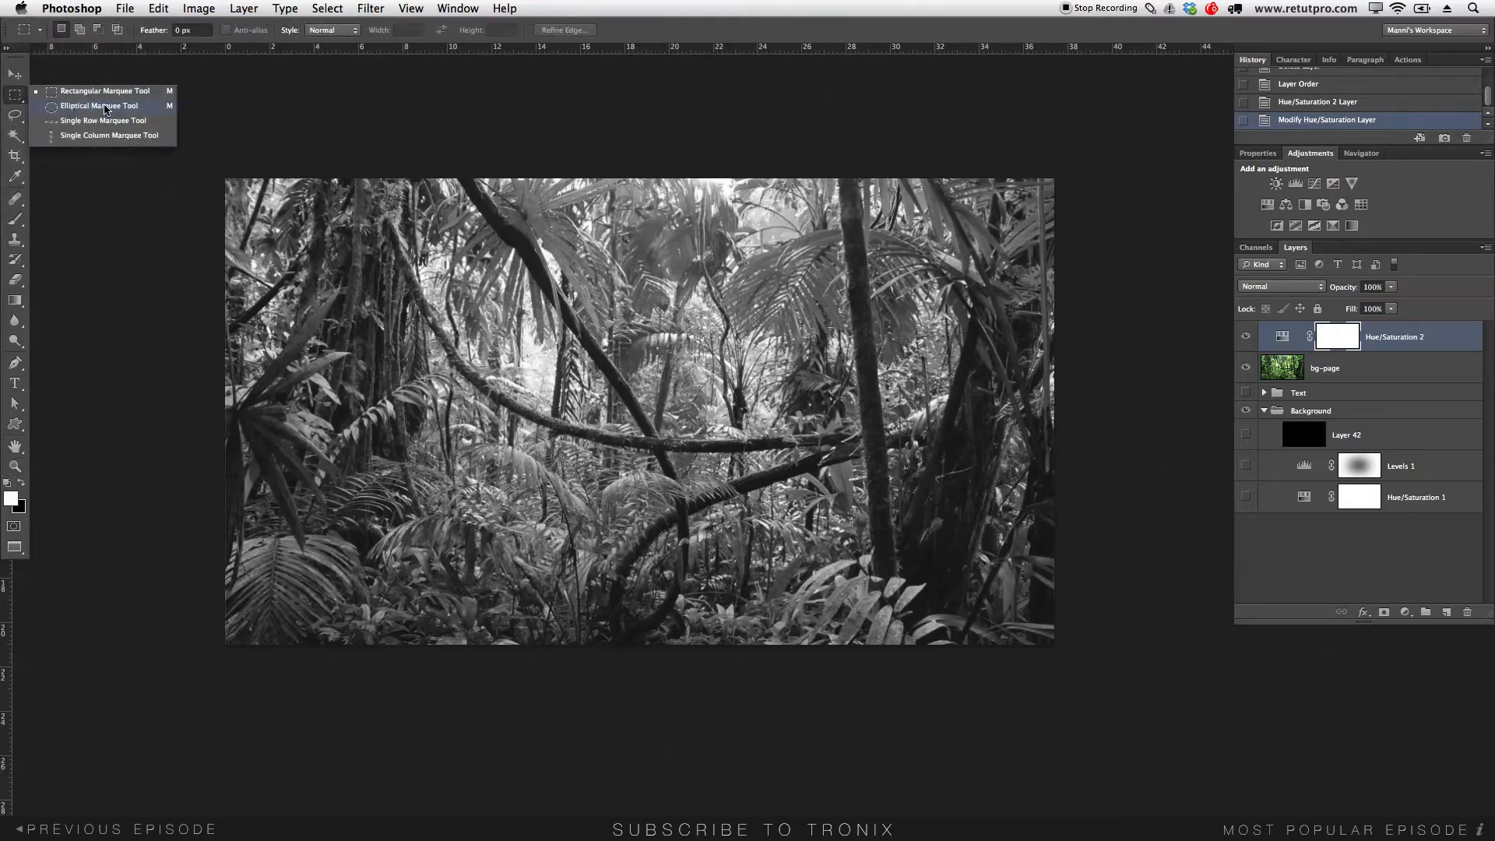
{"action": "left_click", "coordinate": [78, 110]}
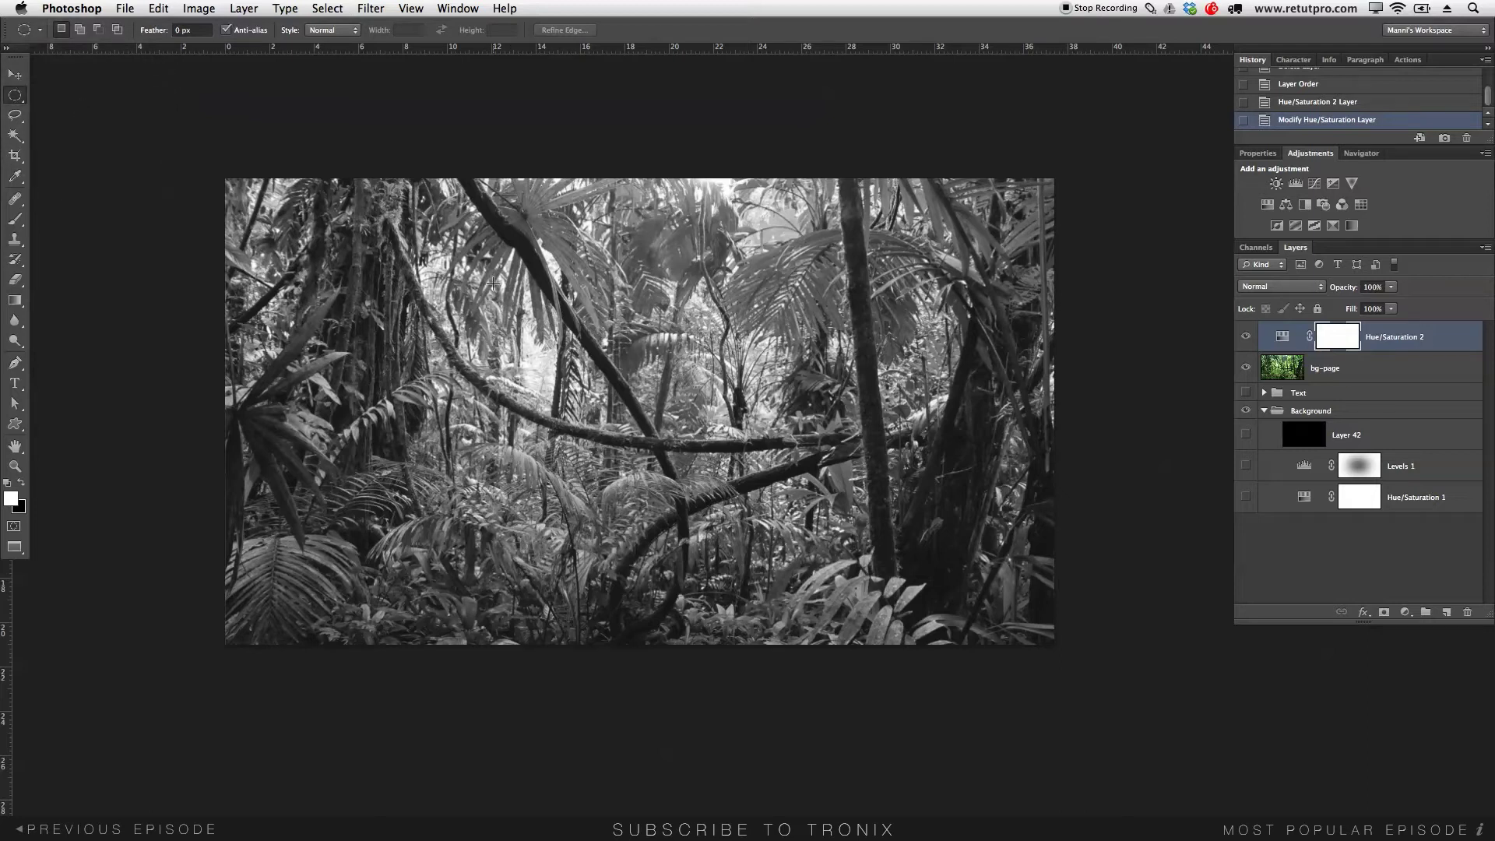
{"action": "left_click_drag", "start_coordinate": [460, 266], "coordinate": [857, 577]}
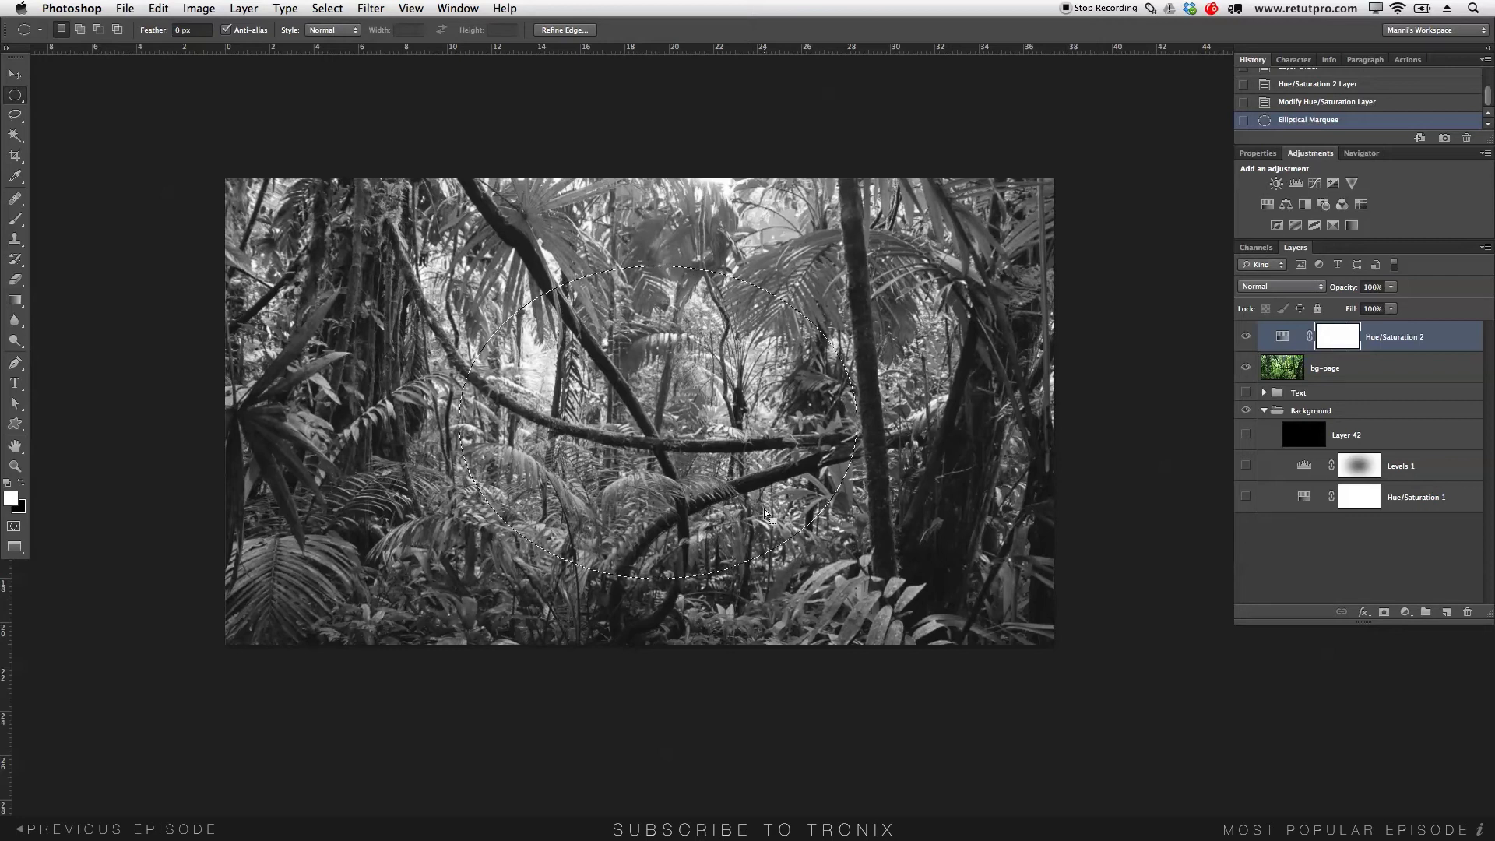
{"action": "key", "text": "super+d"}
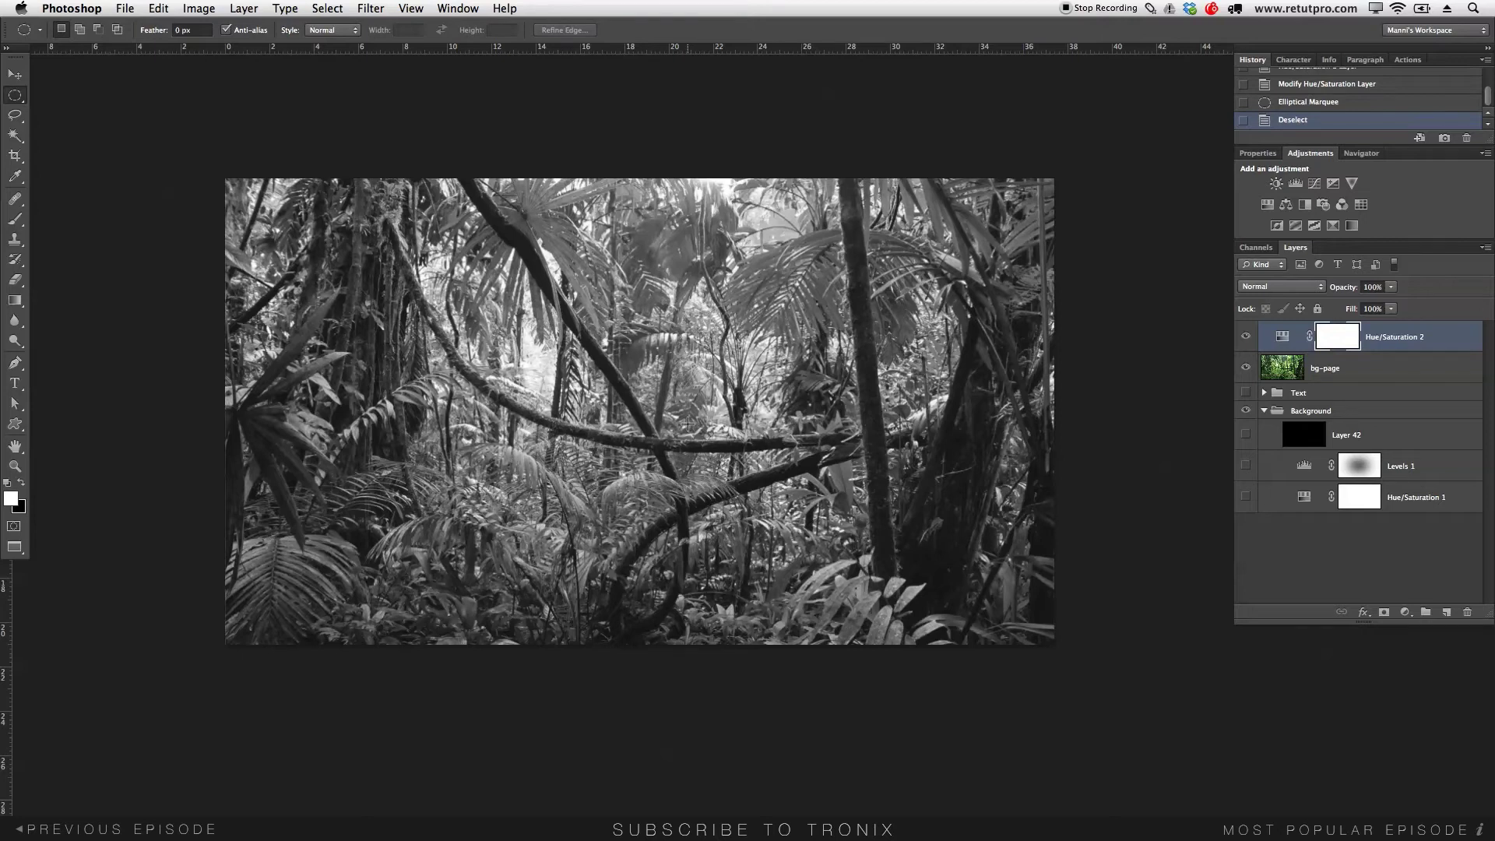
{"action": "left_click_drag", "start_coordinate": [426, 269], "coordinate": [889, 585]}
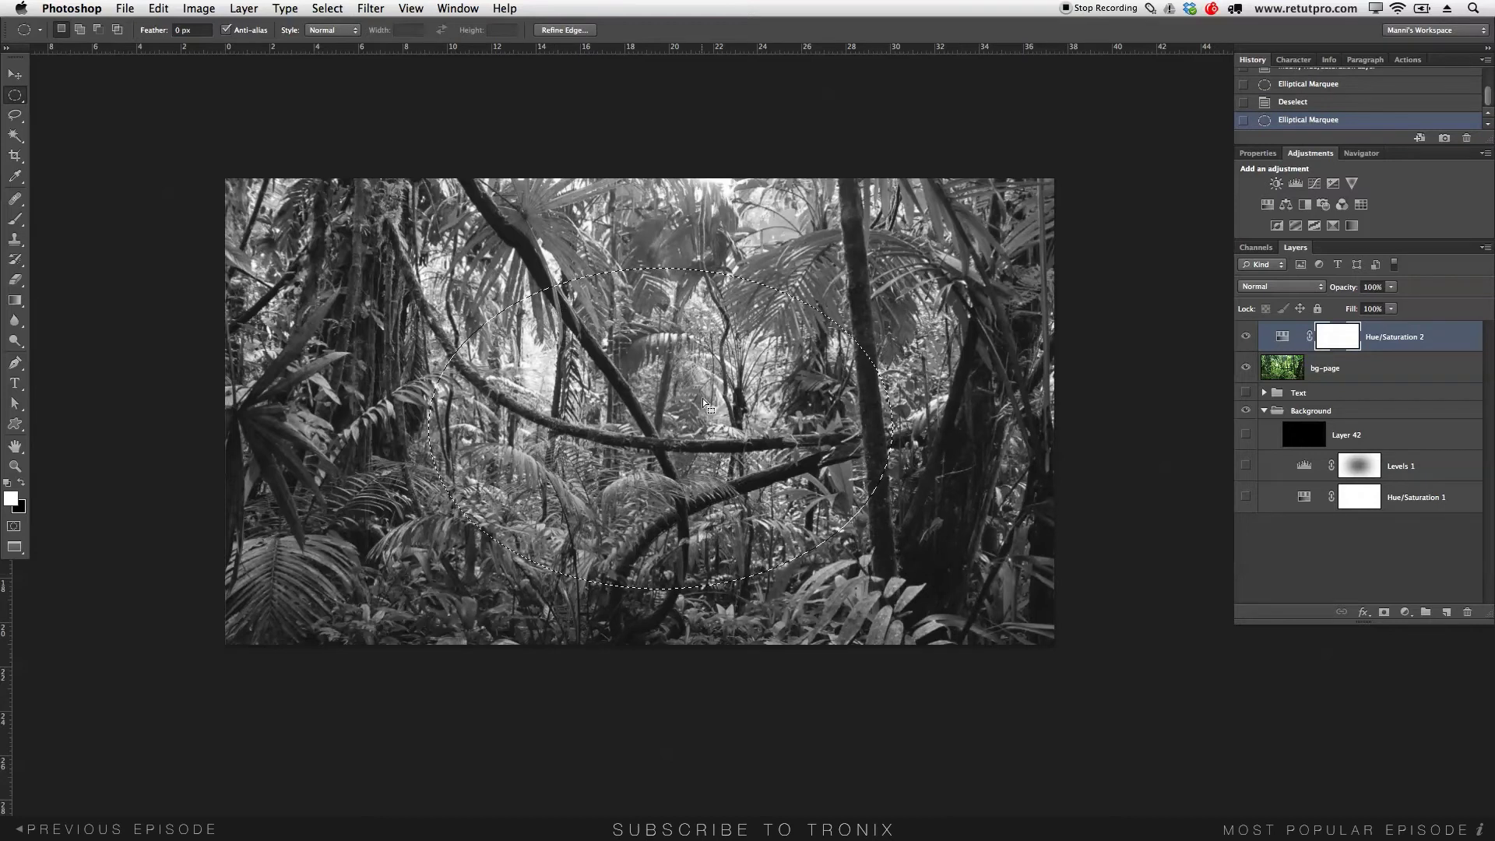
{"action": "left_click_drag", "start_coordinate": [707, 399], "coordinate": [691, 388]}
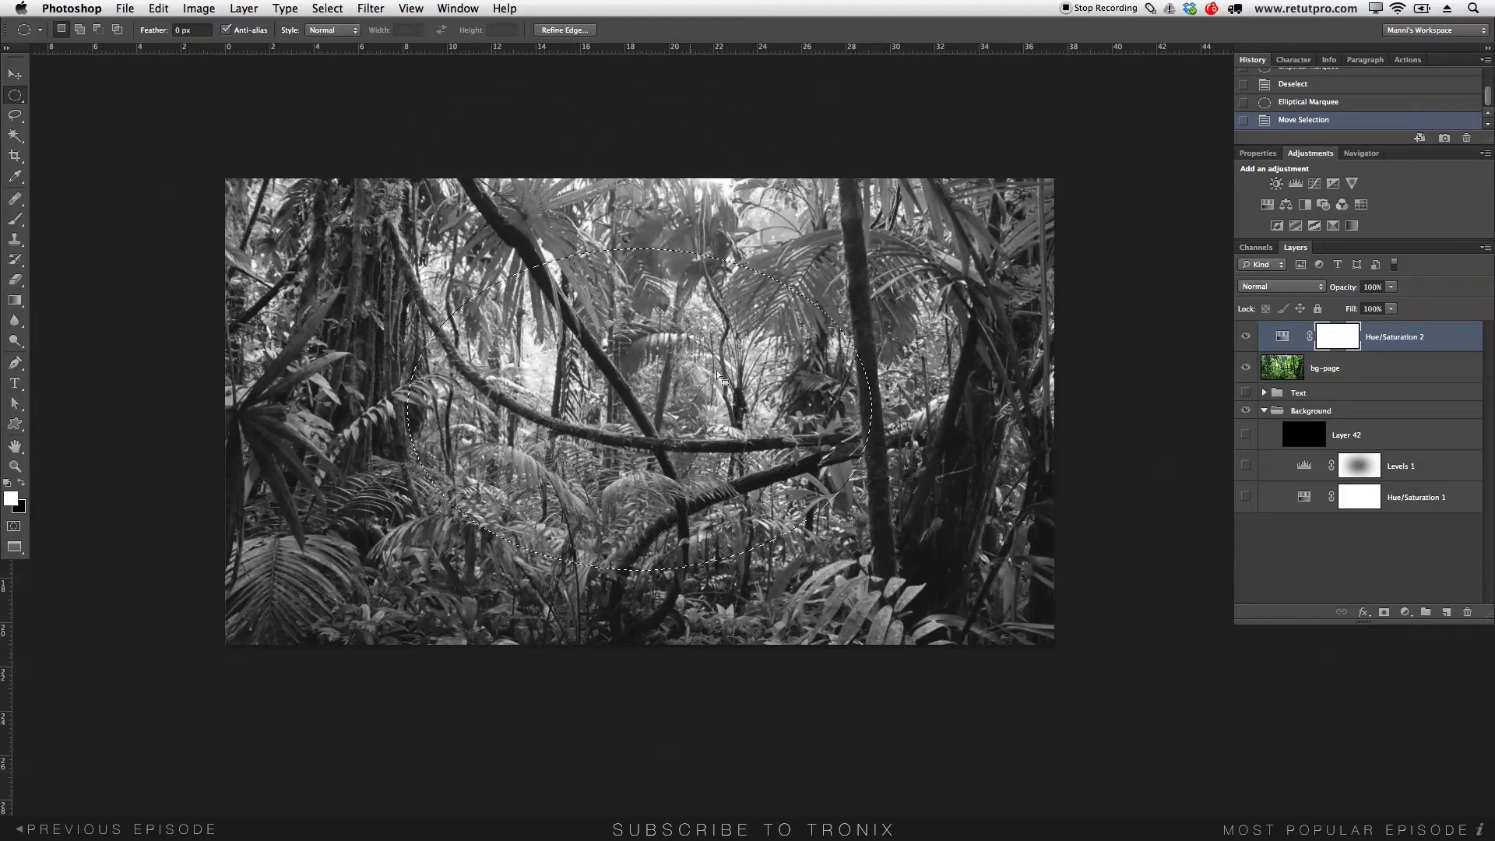
Feather the elliptical selection with a radius of 200 pixels
{"action": "left_click", "coordinate": [320, 6]}
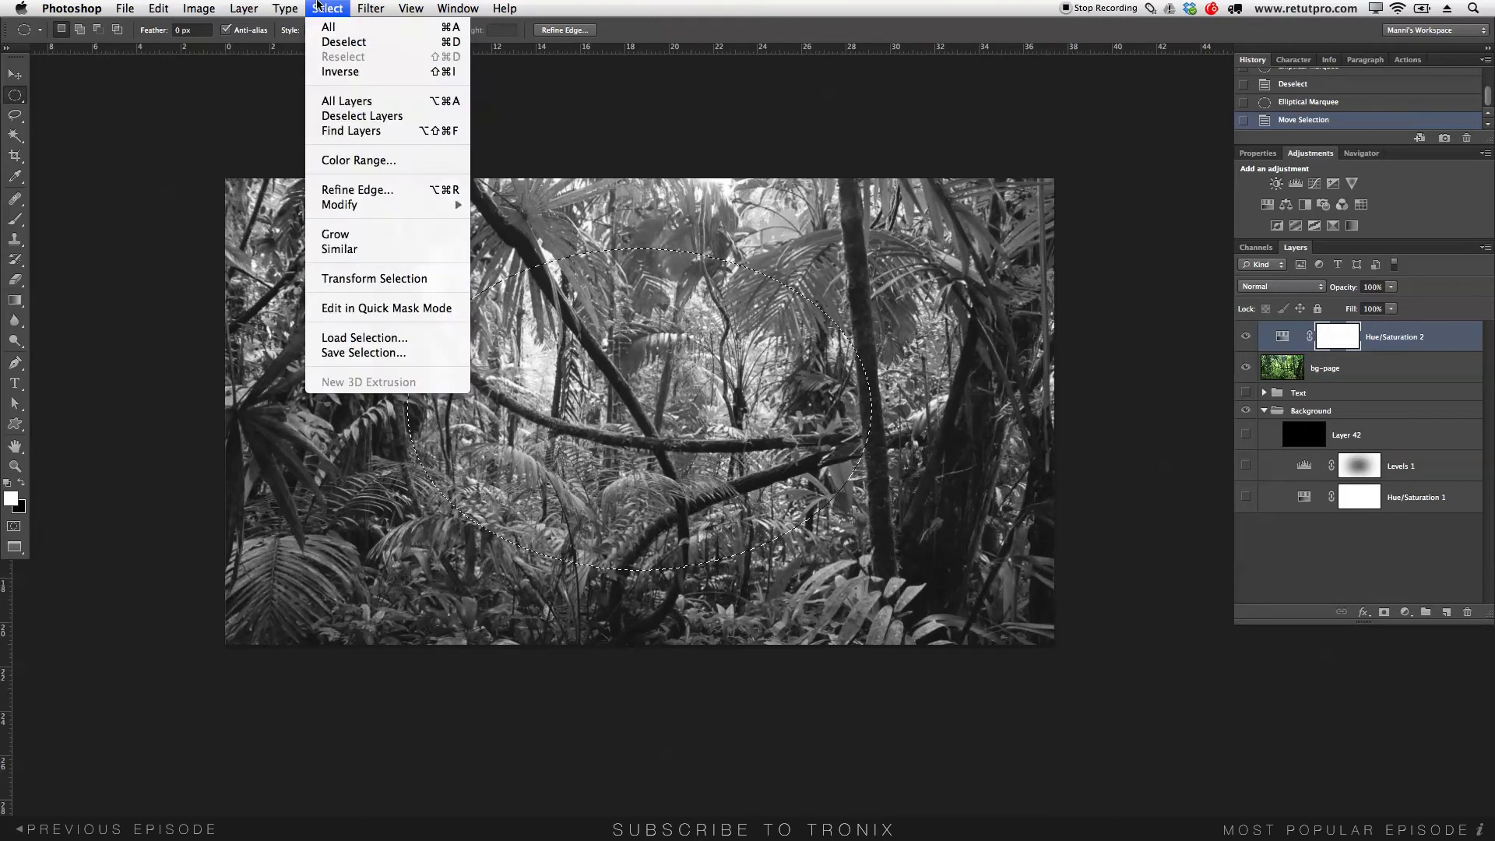
{"action": "mouse_move", "coordinate": [390, 205]}
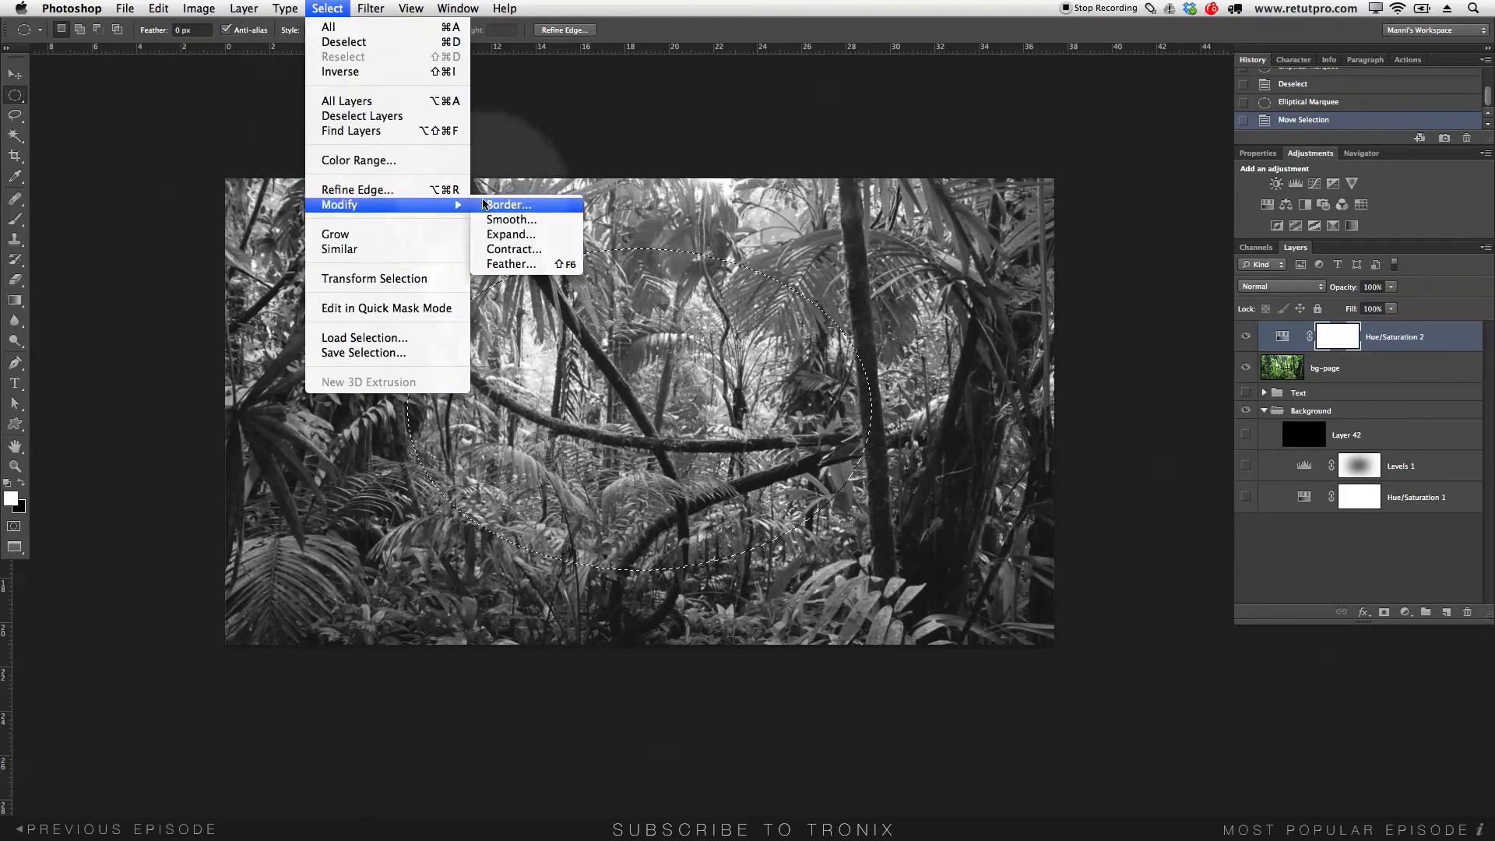
{"action": "left_click", "coordinate": [512, 265]}
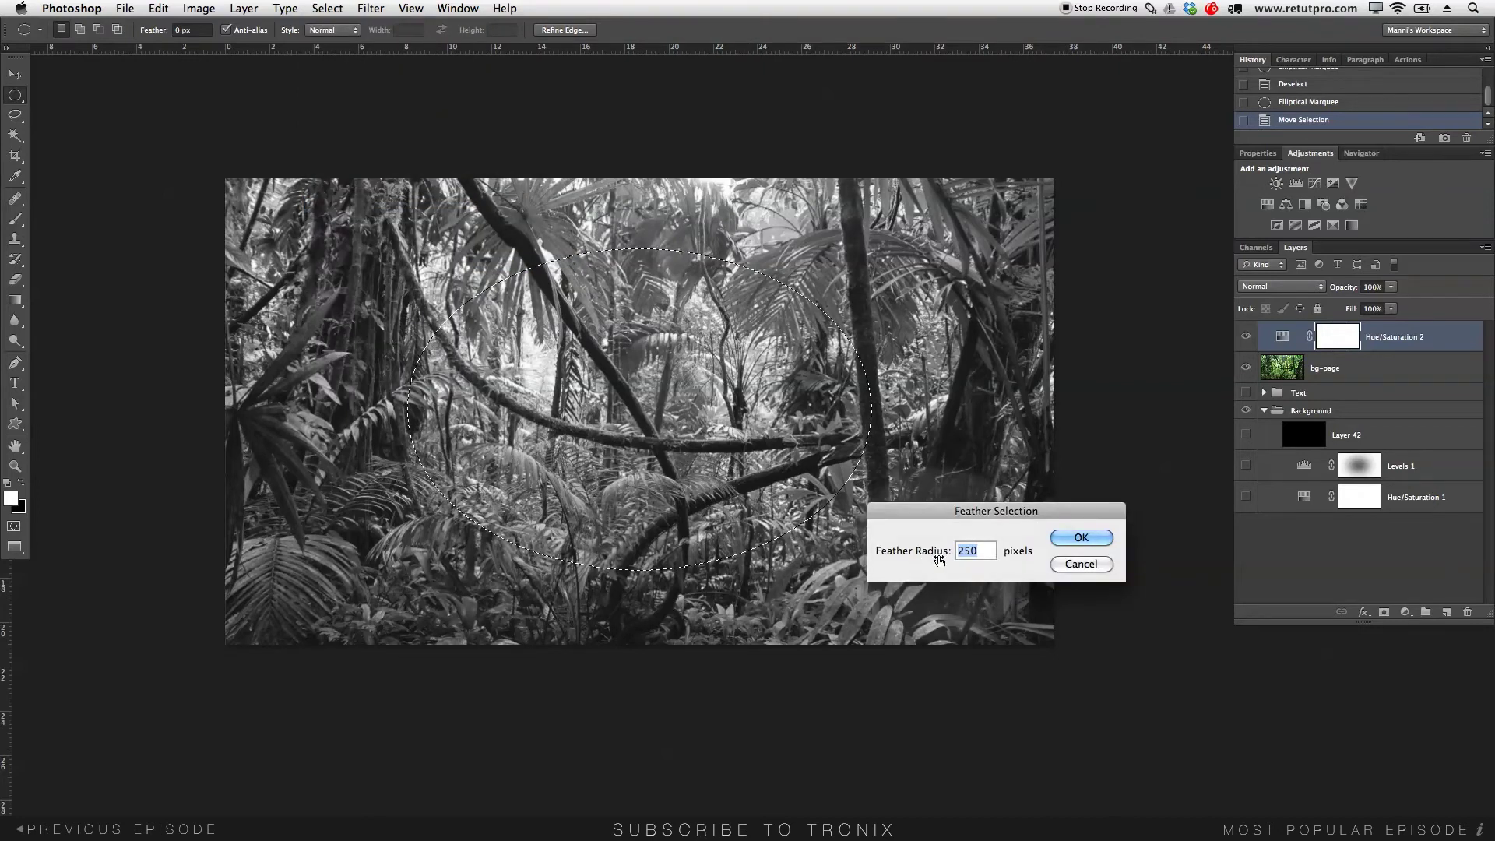
{"action": "type", "text": "180"}
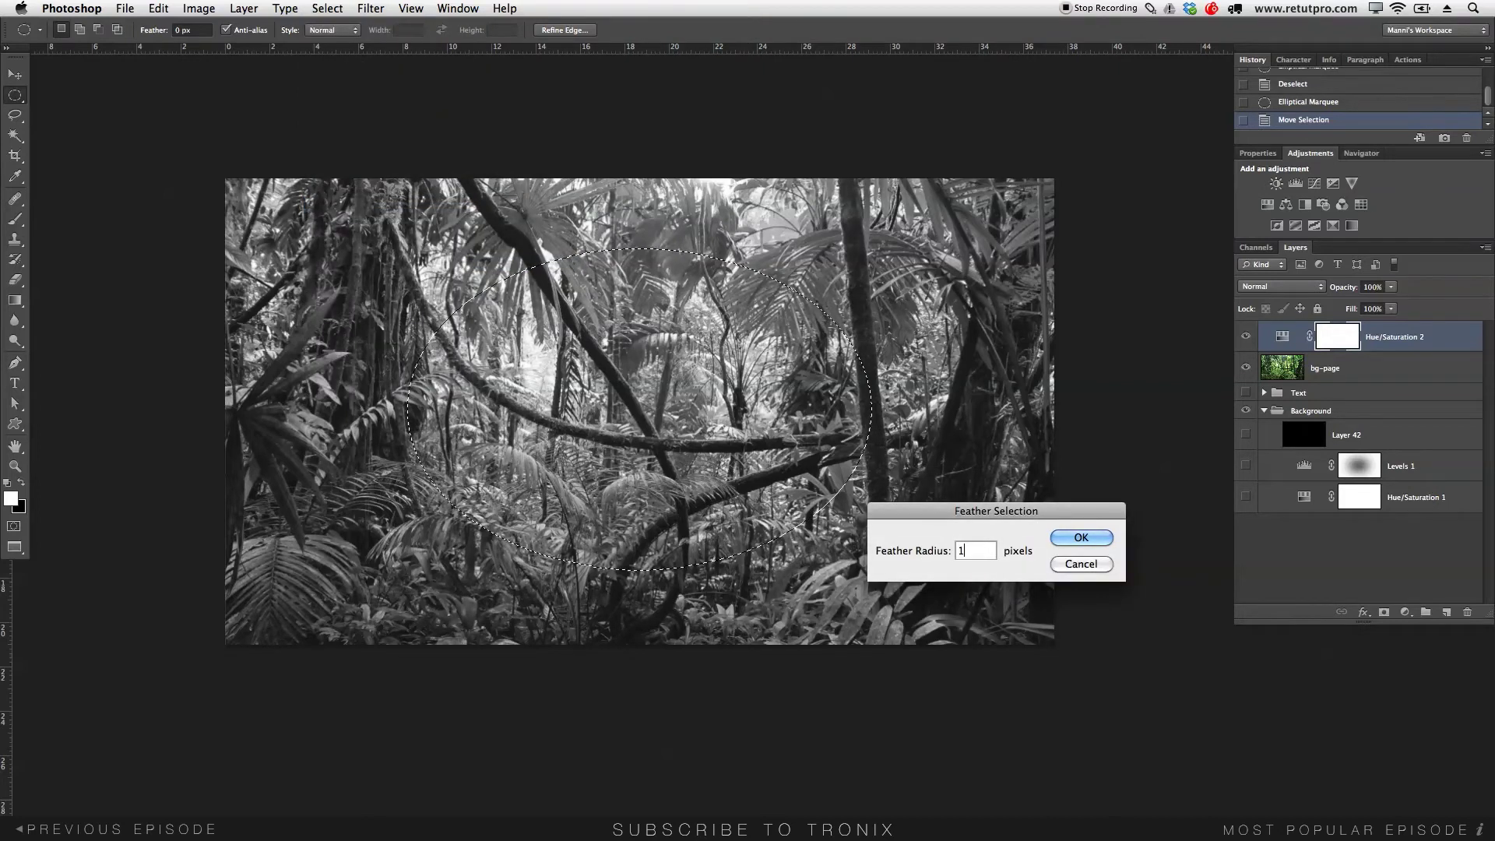
{"action": "key", "text": "BackSpace"}
{"action": "key", "text": "BackSpace"}
{"action": "key", "text": "BackSpace"}
{"action": "type", "text": "200"}
{"action": "left_click", "coordinate": [1074, 540]}
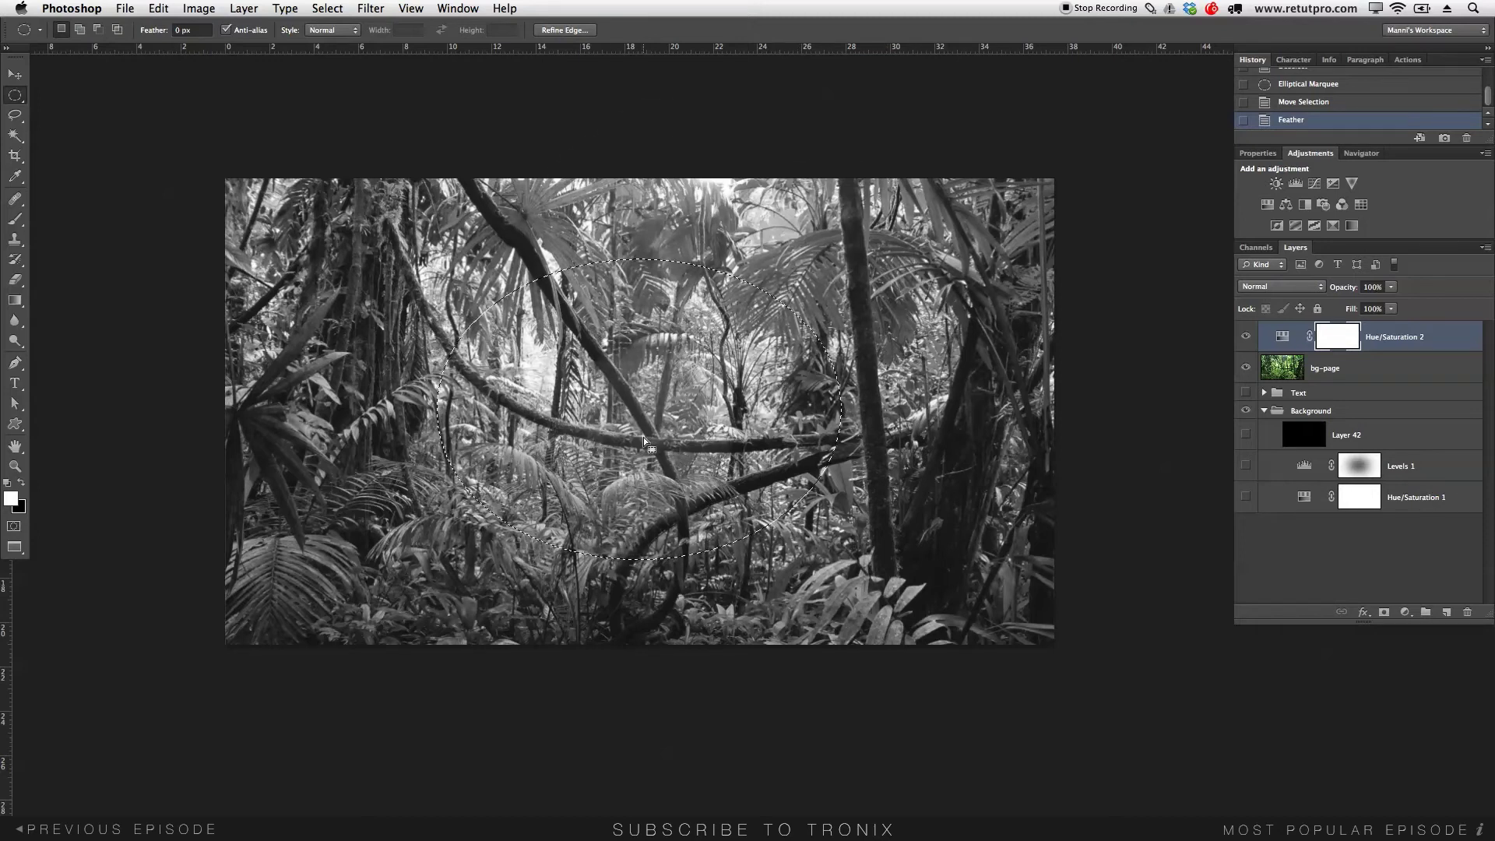
Add a Levels adjustment layer masked by the feathered selection and invert its mask
{"action": "left_click", "coordinate": [1303, 183]}
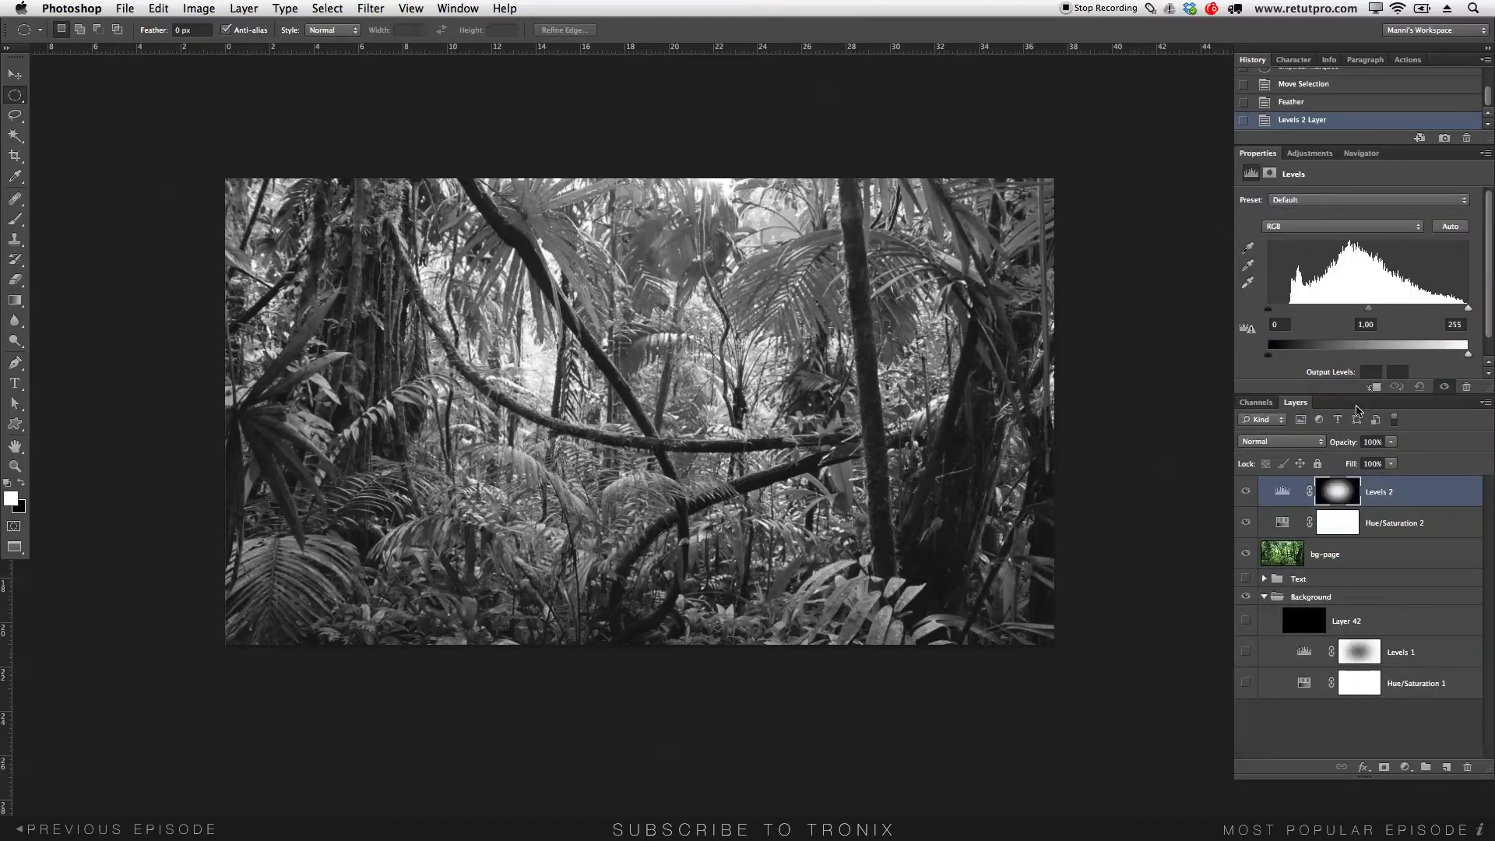
{"action": "left_click_drag", "start_coordinate": [1353, 394], "coordinate": [1353, 442]}
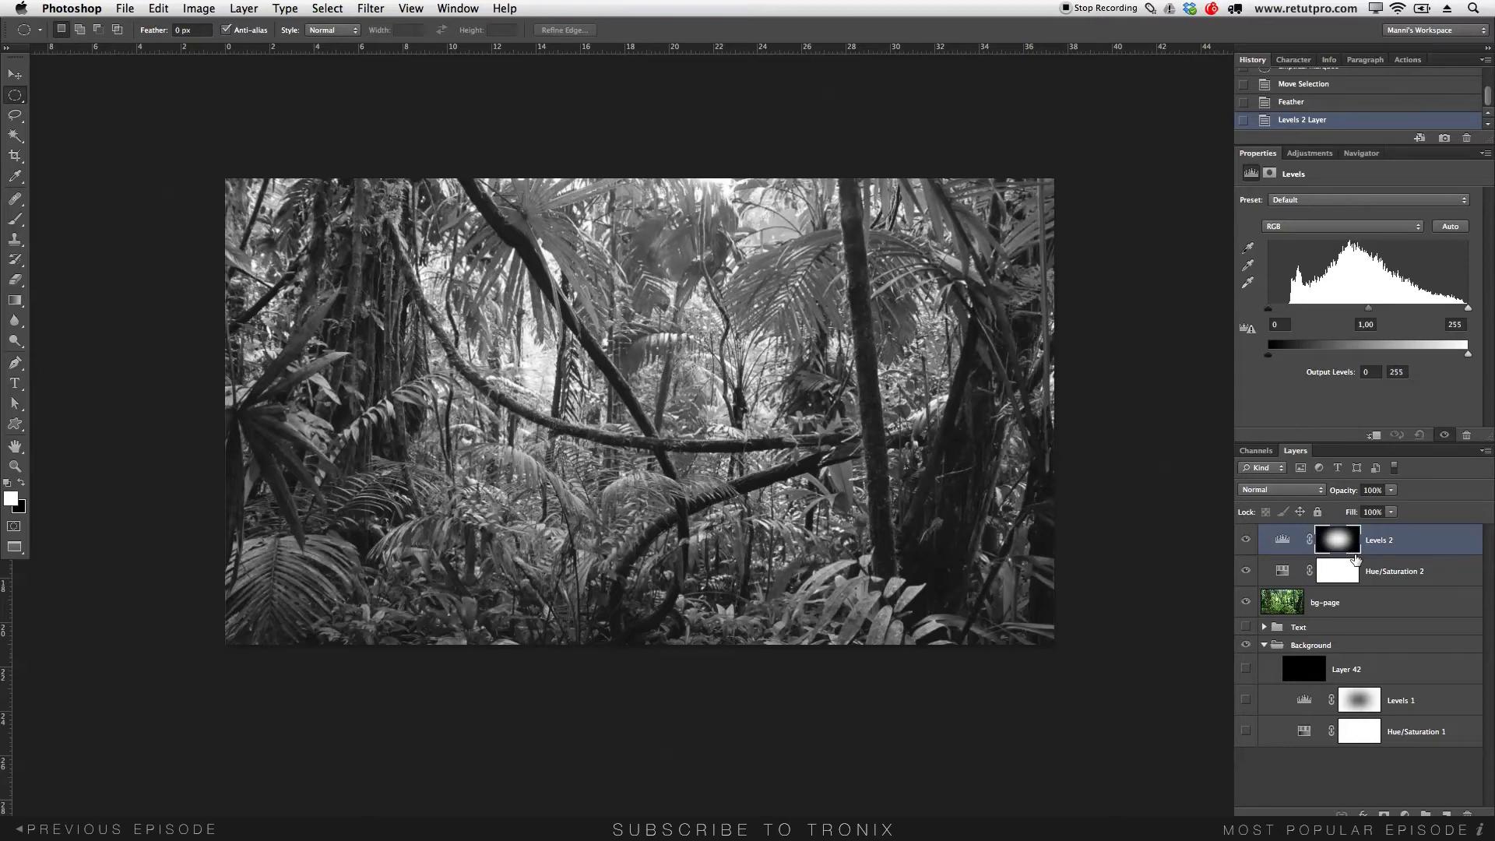
{"action": "key", "text": "ctrl+i"}
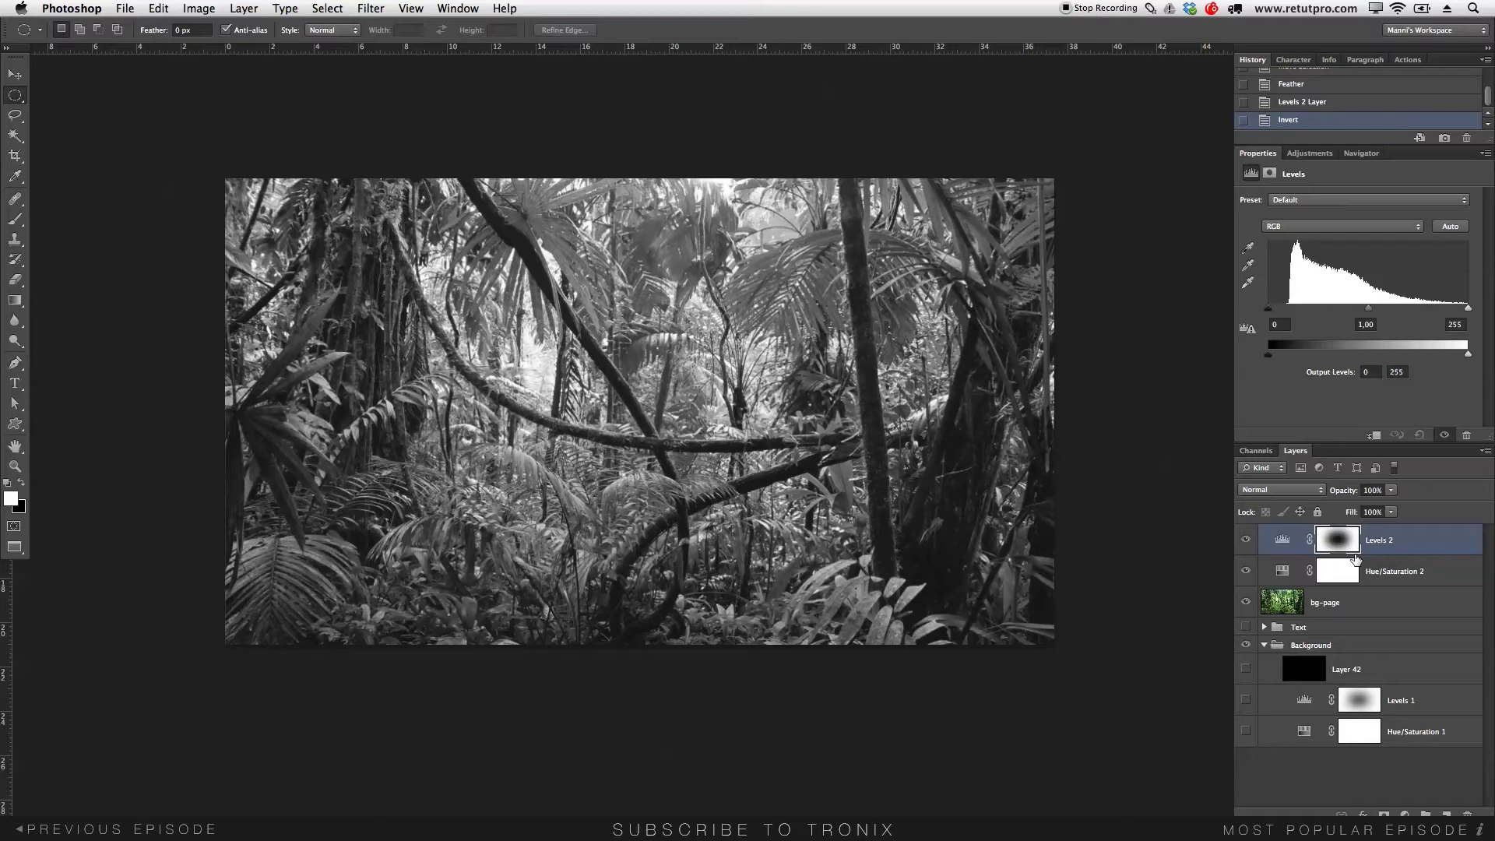
Darken the image's edges with the Levels 2 layer, setting its midtone input to 1.65 and its white output level to 91
{"action": "left_click", "coordinate": [1355, 545]}
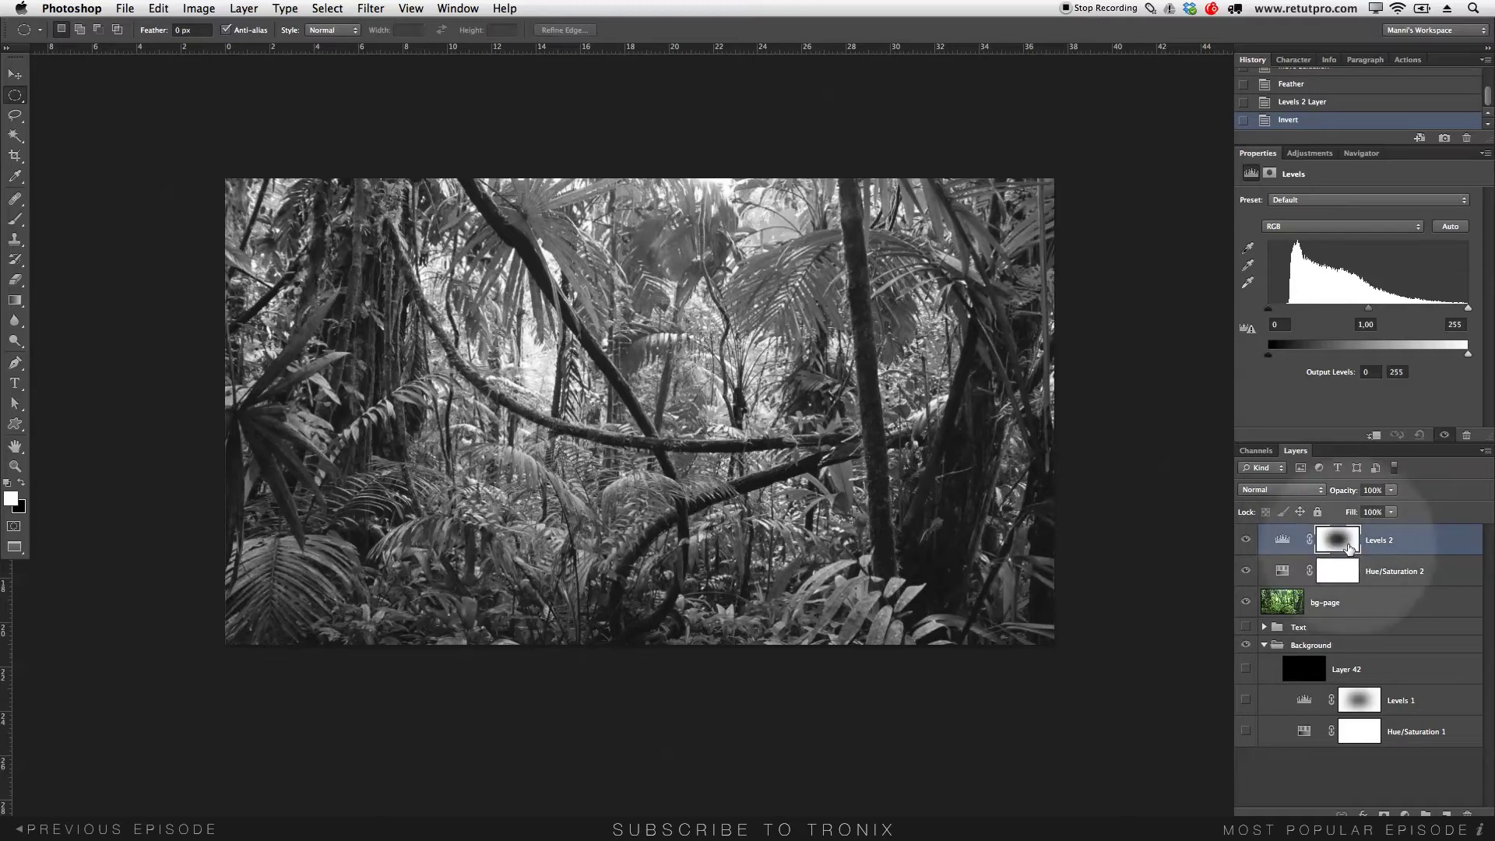
{"action": "left_click", "coordinate": [1321, 530]}
{"action": "left_click", "coordinate": [1340, 541]}
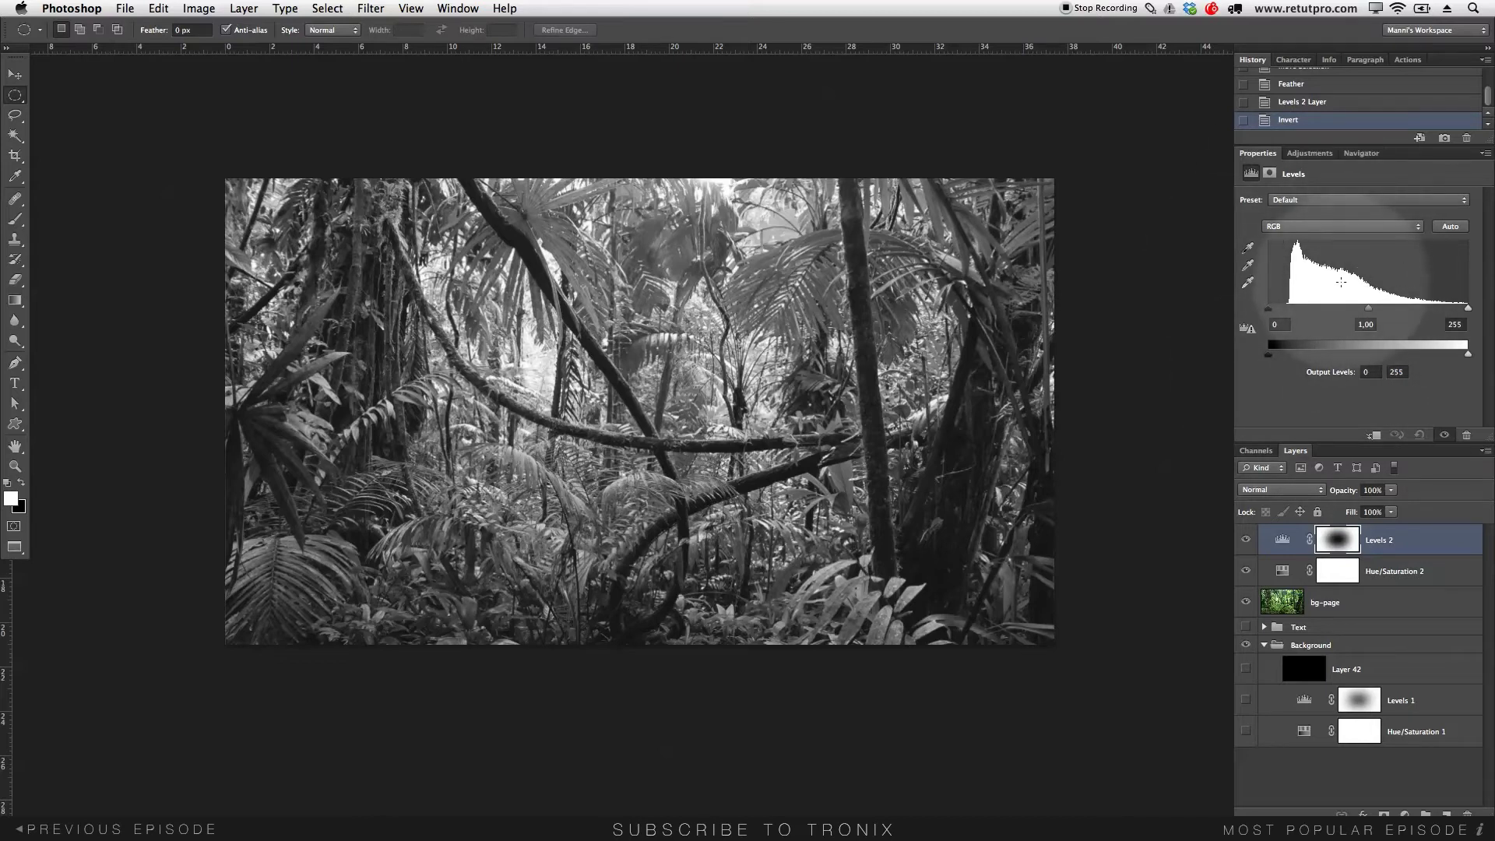
{"action": "left_click_drag", "start_coordinate": [1468, 355], "coordinate": [1339, 360]}
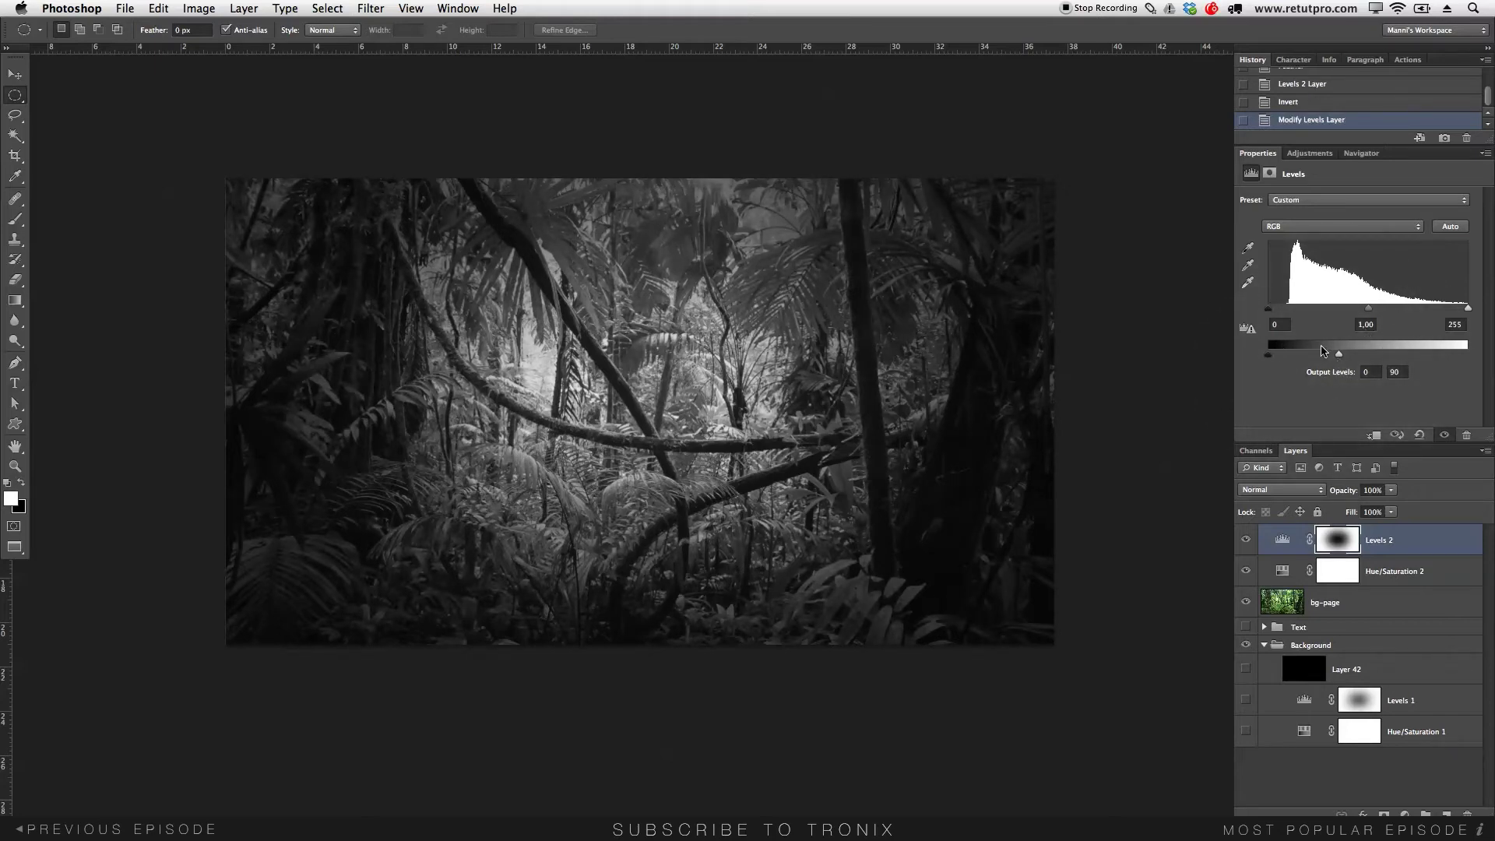
{"action": "left_click_drag", "start_coordinate": [1363, 313], "coordinate": [1326, 314]}
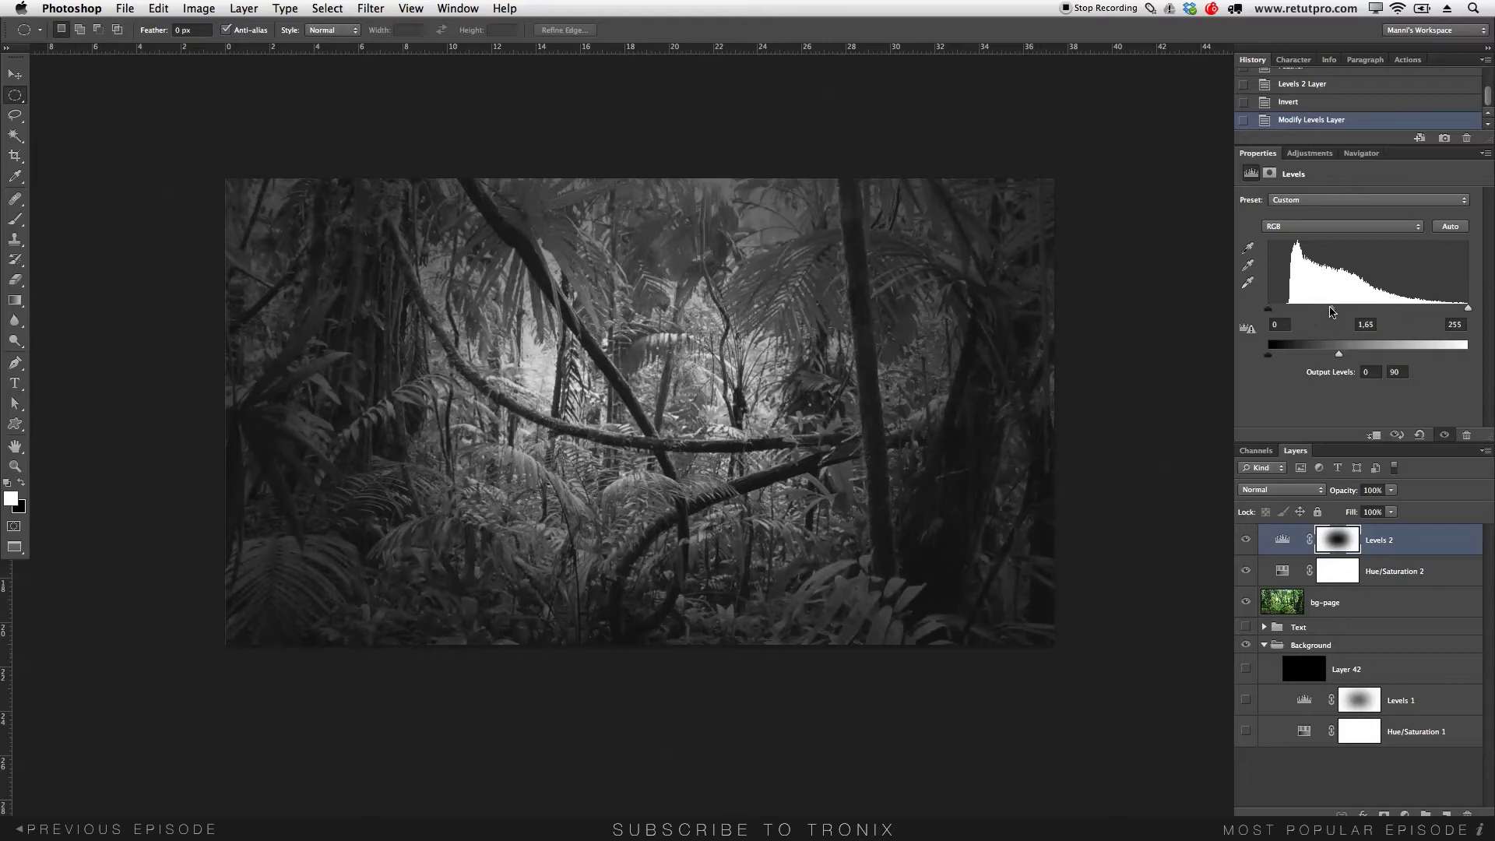
{"action": "left_click_drag", "start_coordinate": [1340, 355], "coordinate": [1345, 360]}
Add a new layer above Levels 2 and select the whole canvas with the Rectangular Marquee Tool
{"action": "left_click", "coordinate": [1446, 814]}
{"action": "left_click", "coordinate": [15, 94]}
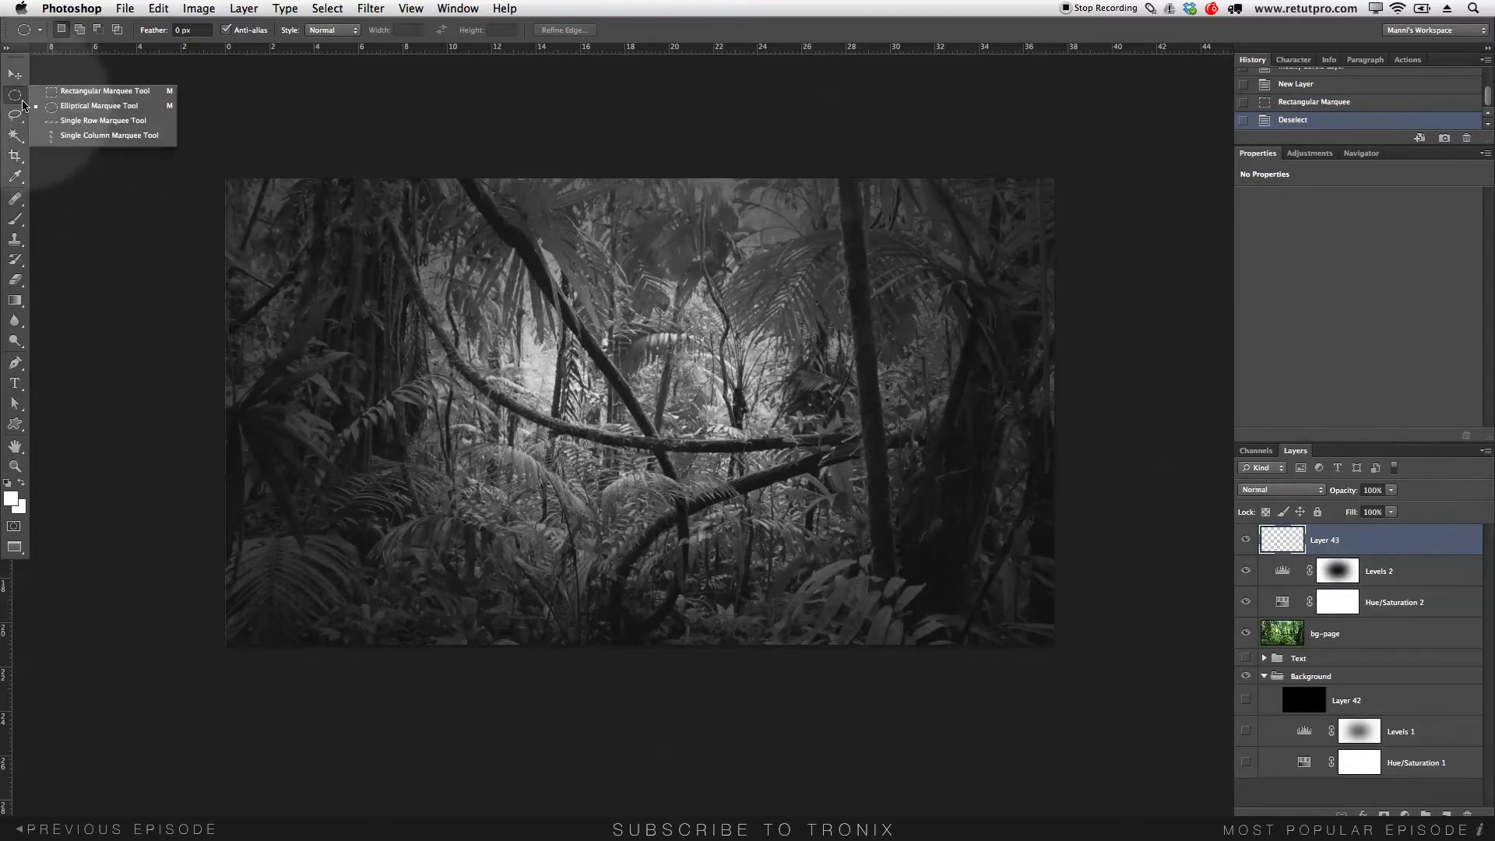
{"action": "left_click", "coordinate": [92, 97]}
{"action": "left_click_drag", "start_coordinate": [208, 145], "coordinate": [1182, 762]}
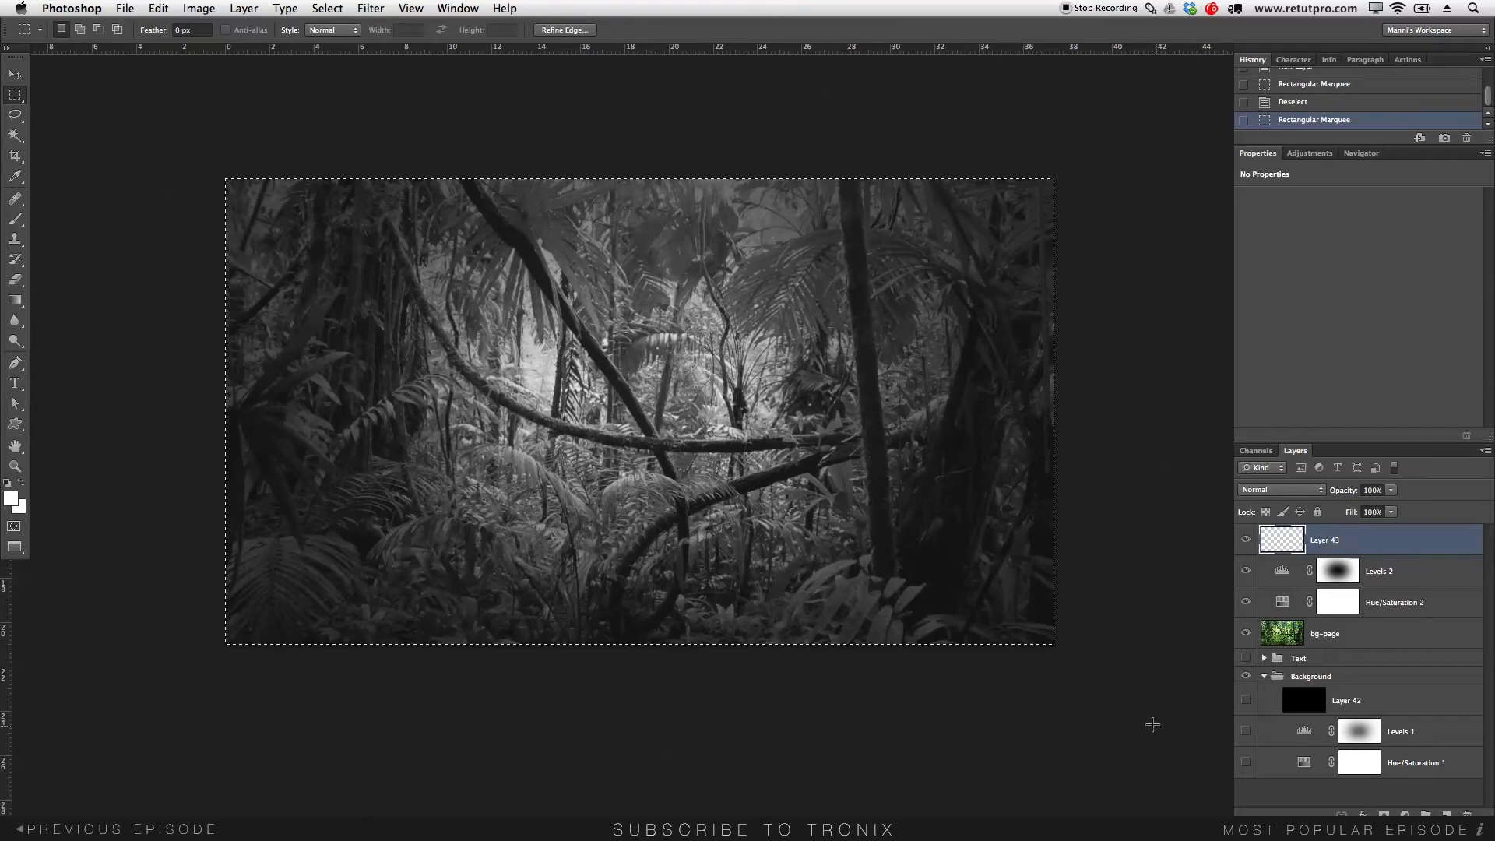
Fill the selected area of the new layer with black at 100% opacity and deselect it
{"action": "right_click", "coordinate": [919, 461]}
{"action": "left_click", "coordinate": [953, 662]}
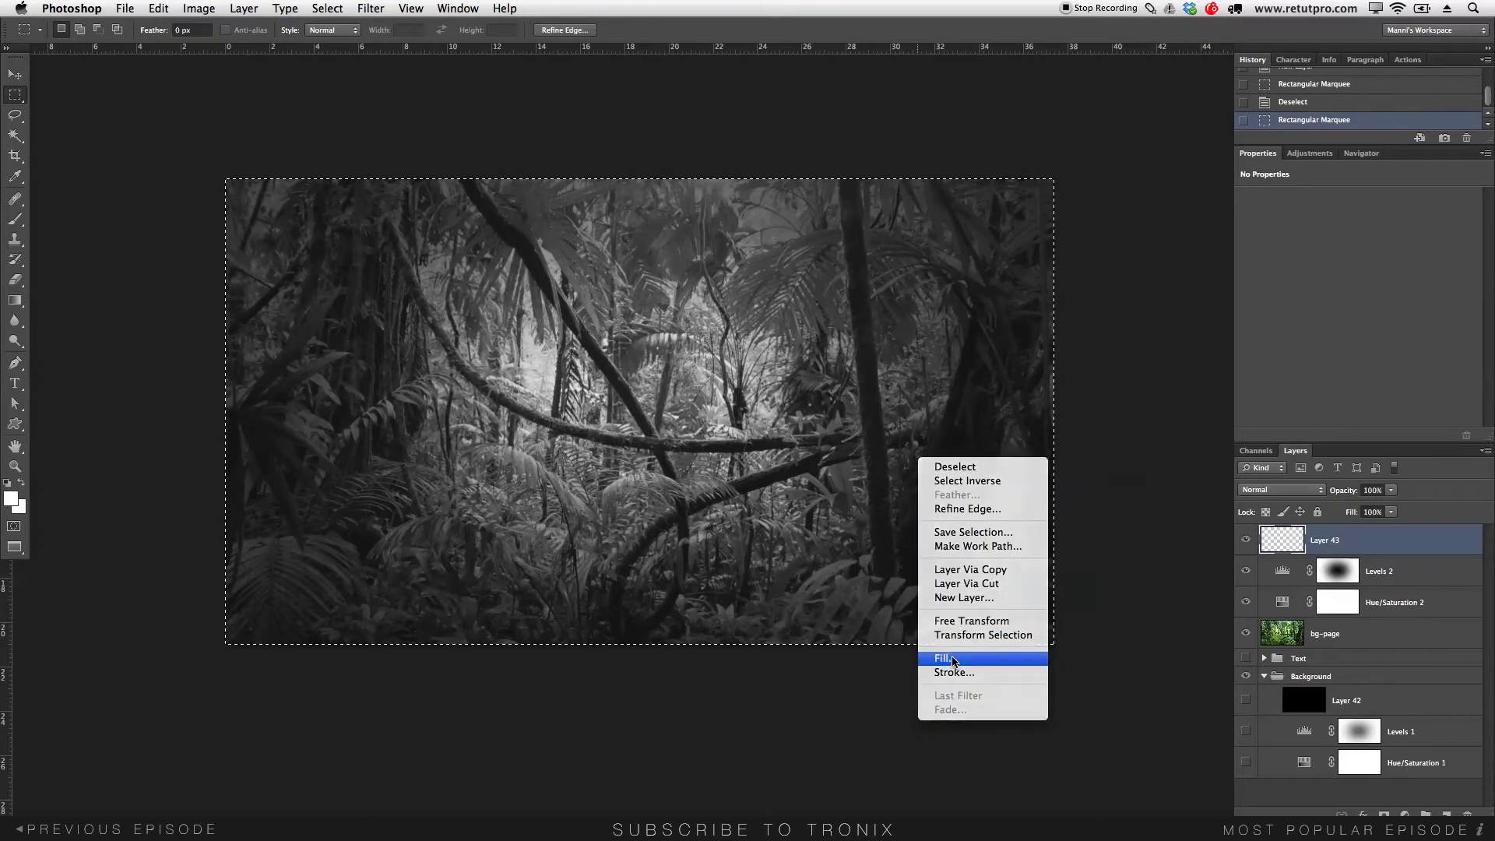
{"action": "left_click", "coordinate": [987, 129]}
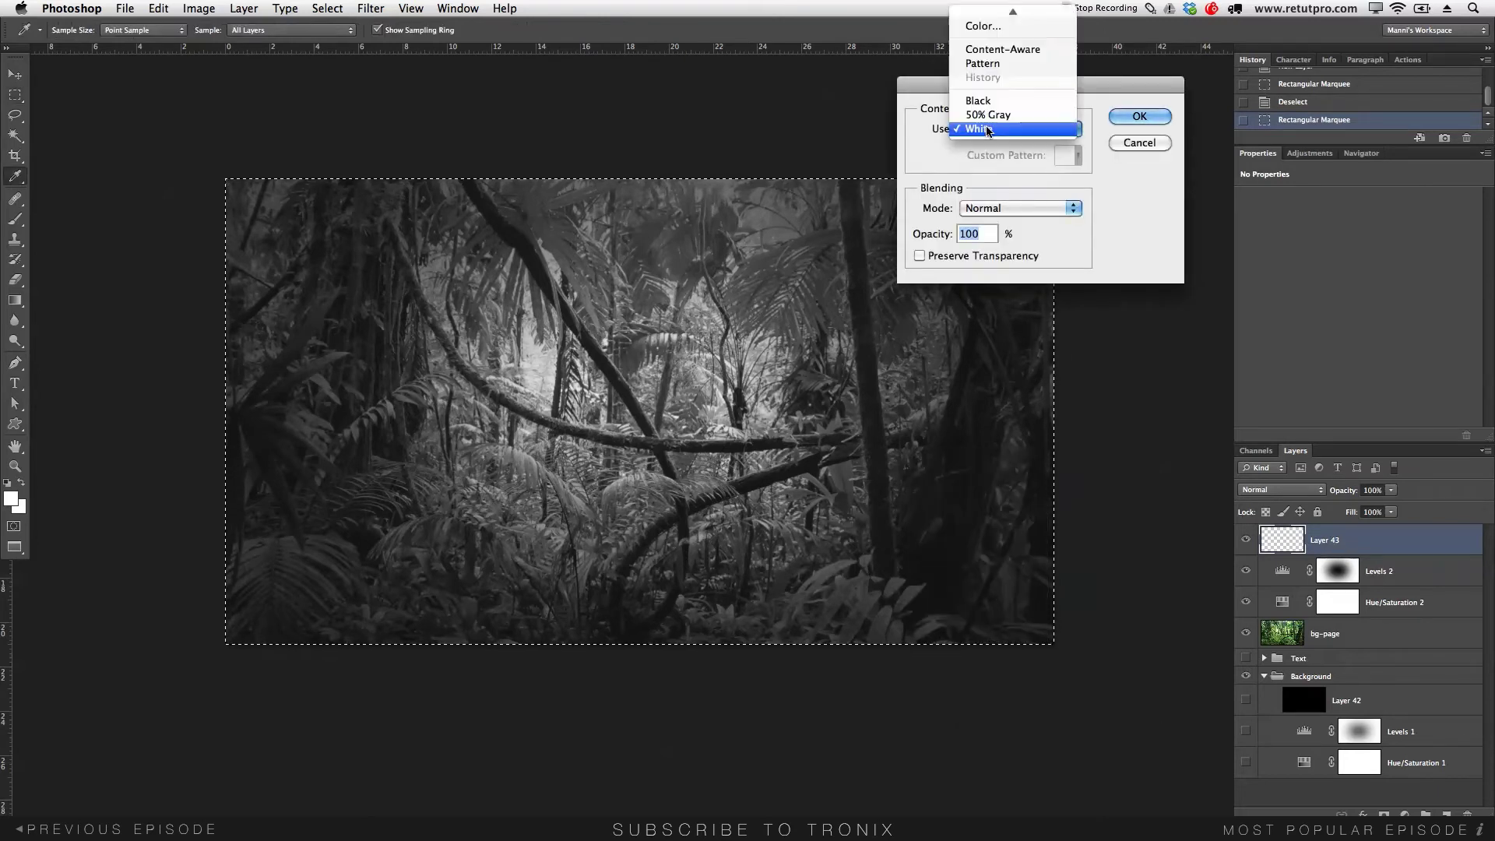
{"action": "left_click", "coordinate": [983, 102]}
{"action": "left_click", "coordinate": [1141, 116]}
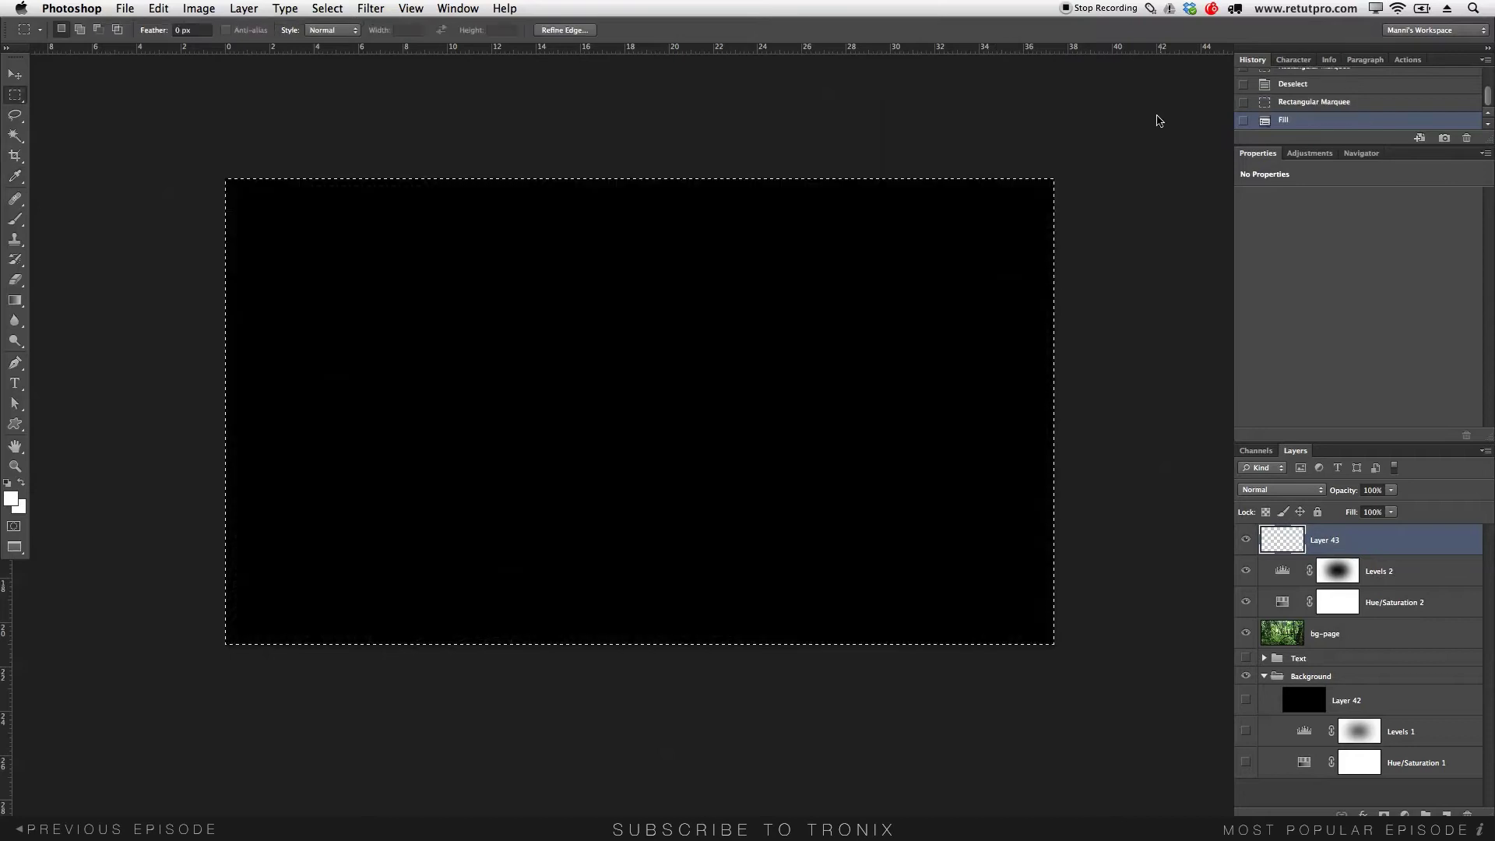
{"action": "key", "text": "super+d"}
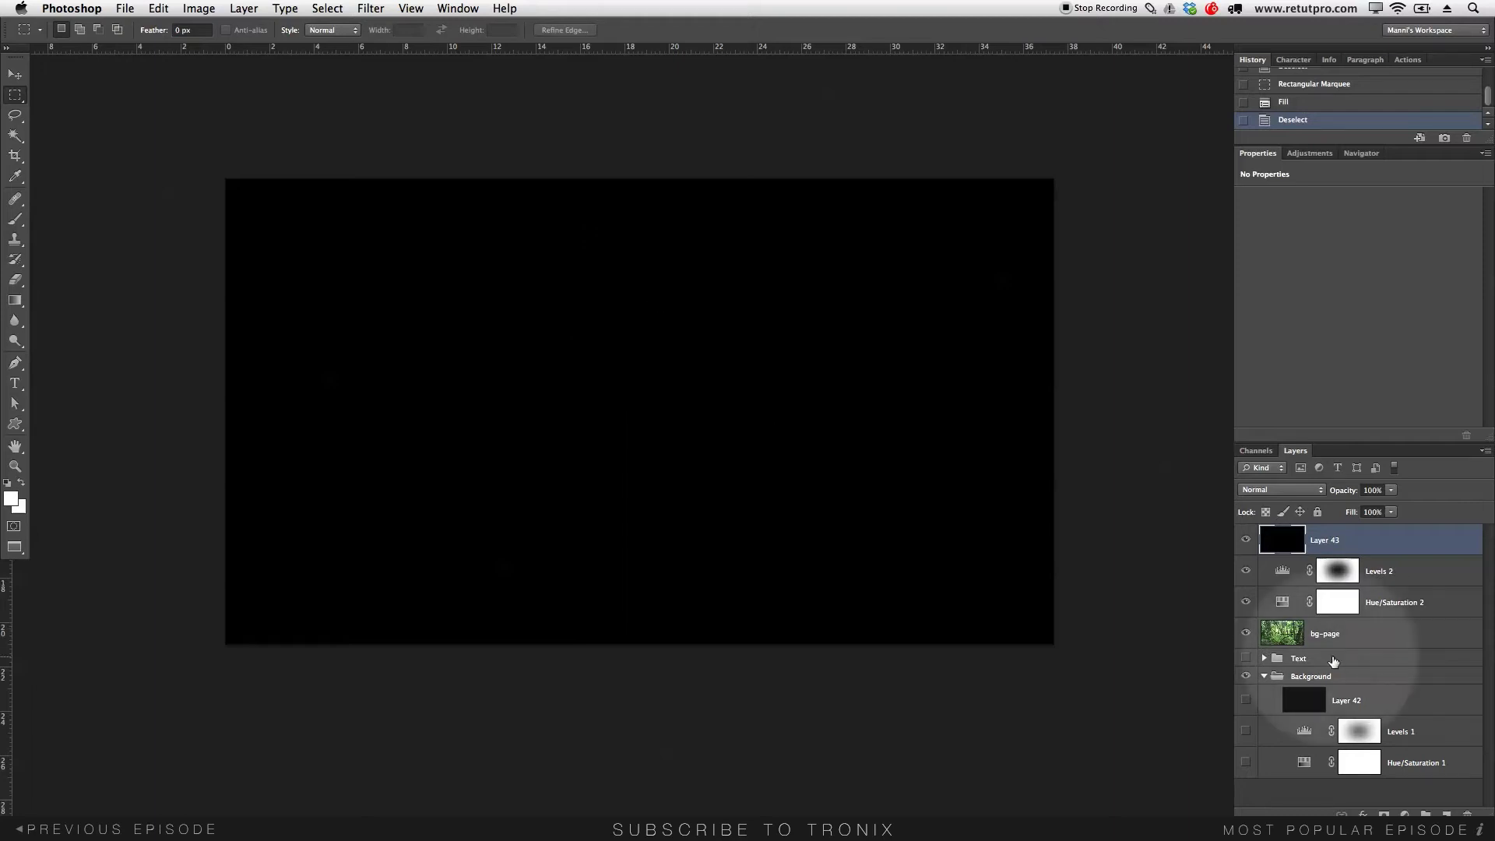
Lower the black layer's opacity until the jungle shows through faintly, comparing the image with the layer hidden and shown
{"action": "left_click_drag", "start_coordinate": [1345, 490], "coordinate": [1333, 493]}
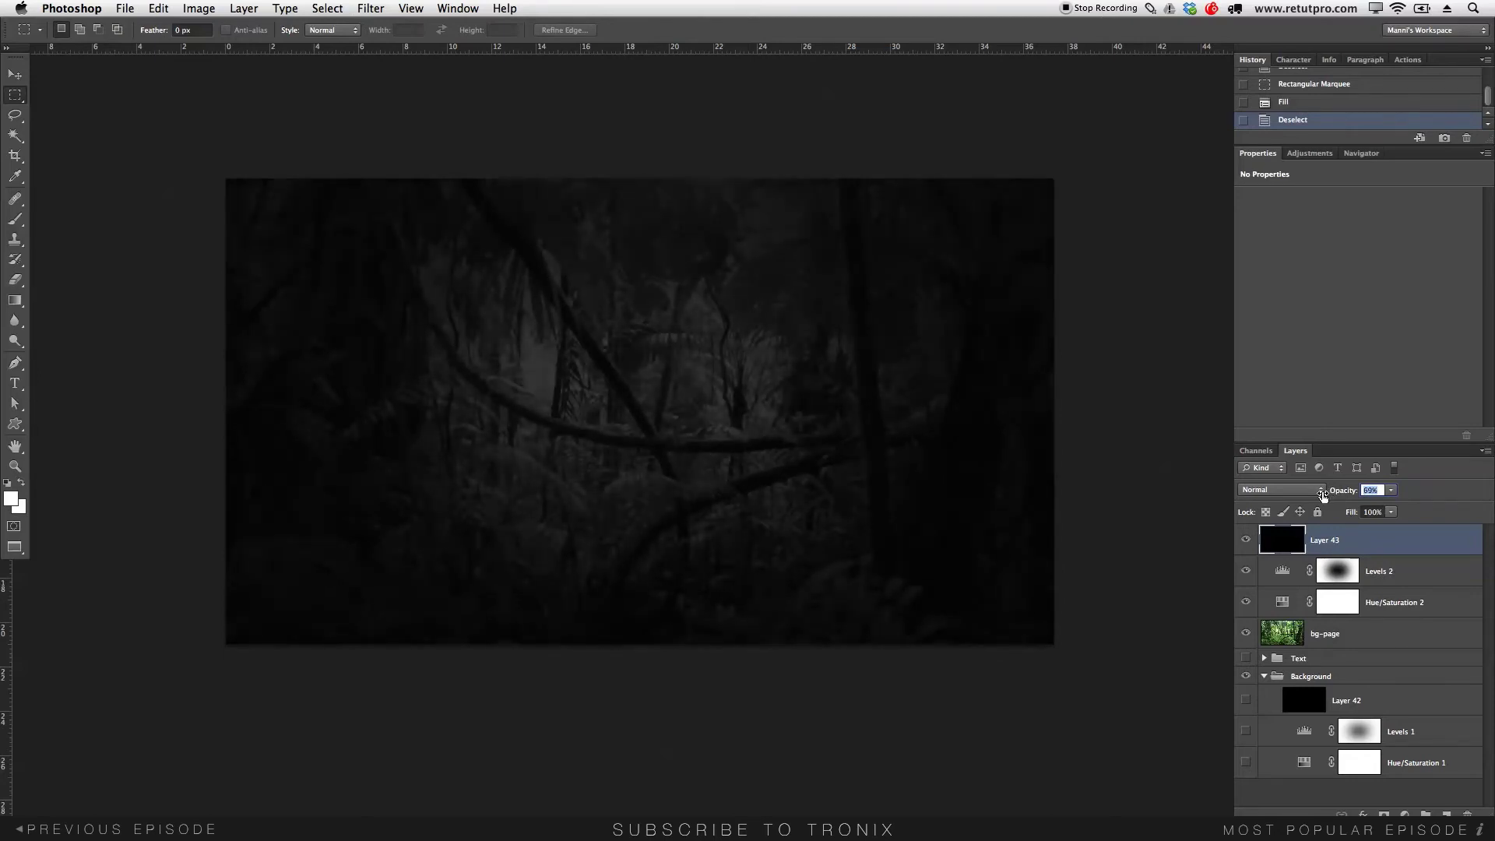
{"action": "left_click_drag", "start_coordinate": [1322, 496], "coordinate": [1322, 497]}
{"action": "left_click", "coordinate": [1246, 541]}
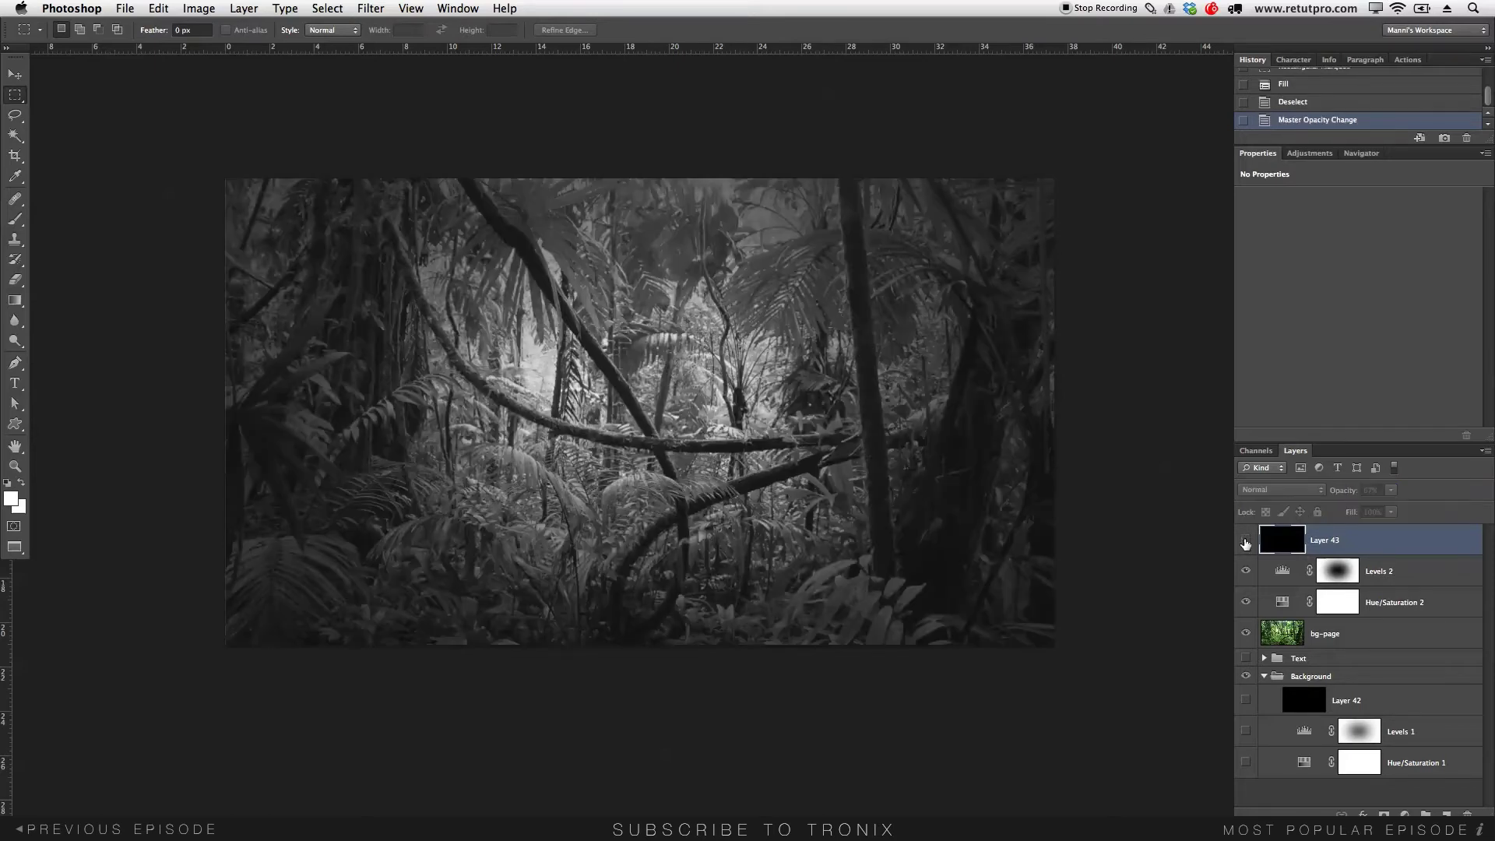
{"action": "left_click", "coordinate": [1246, 540]}
{"action": "left_click", "coordinate": [1246, 540]}
{"action": "left_click", "coordinate": [1246, 541]}
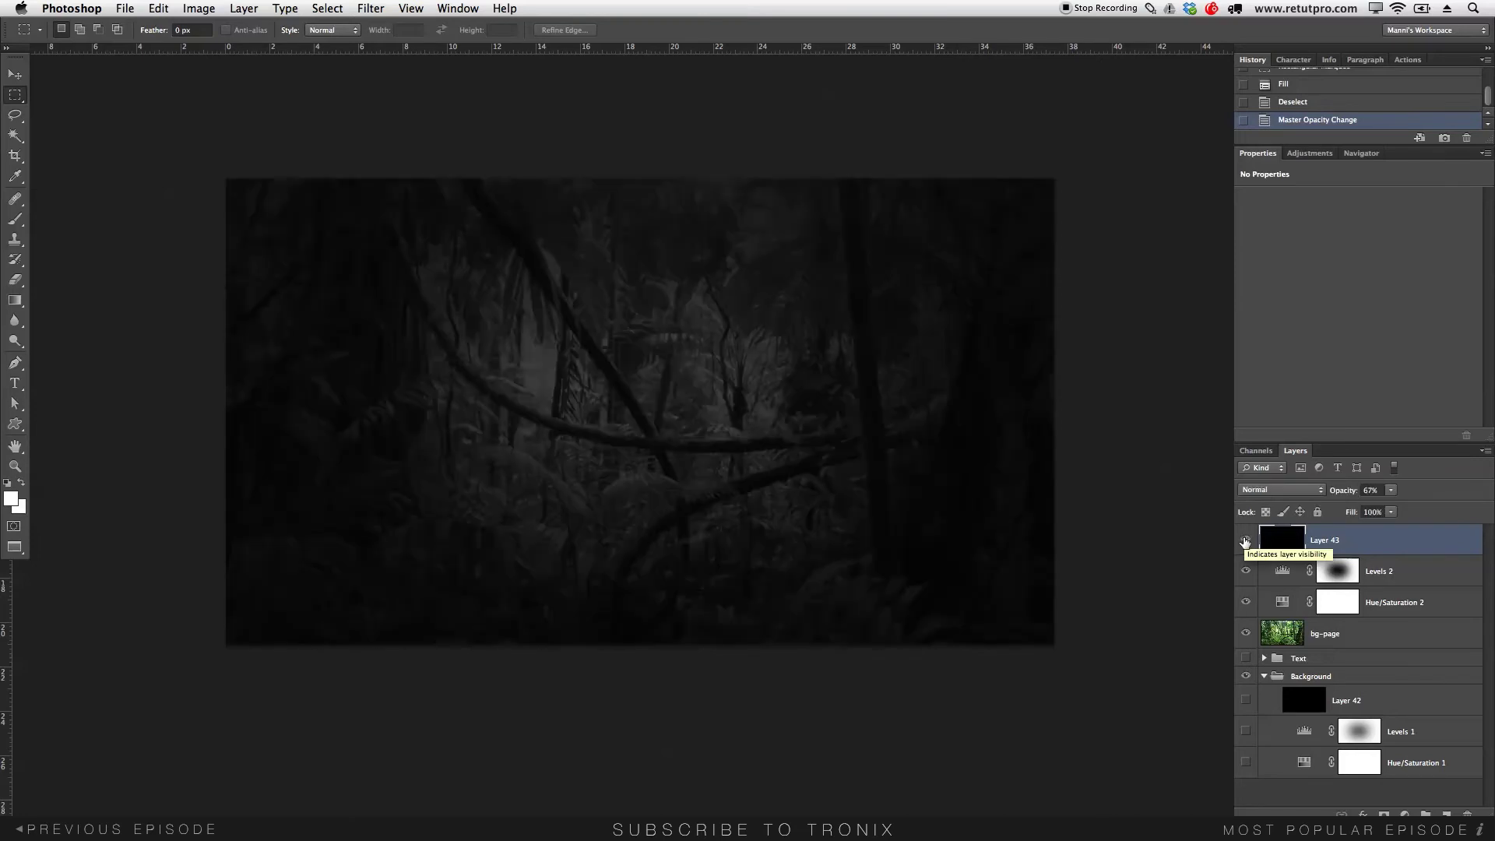
{"action": "left_click_drag", "start_coordinate": [1343, 492], "coordinate": [1334, 491]}
Darken the vignette further by lowering the Levels 2 layer's white output level to about 73
{"action": "left_click", "coordinate": [1317, 566]}
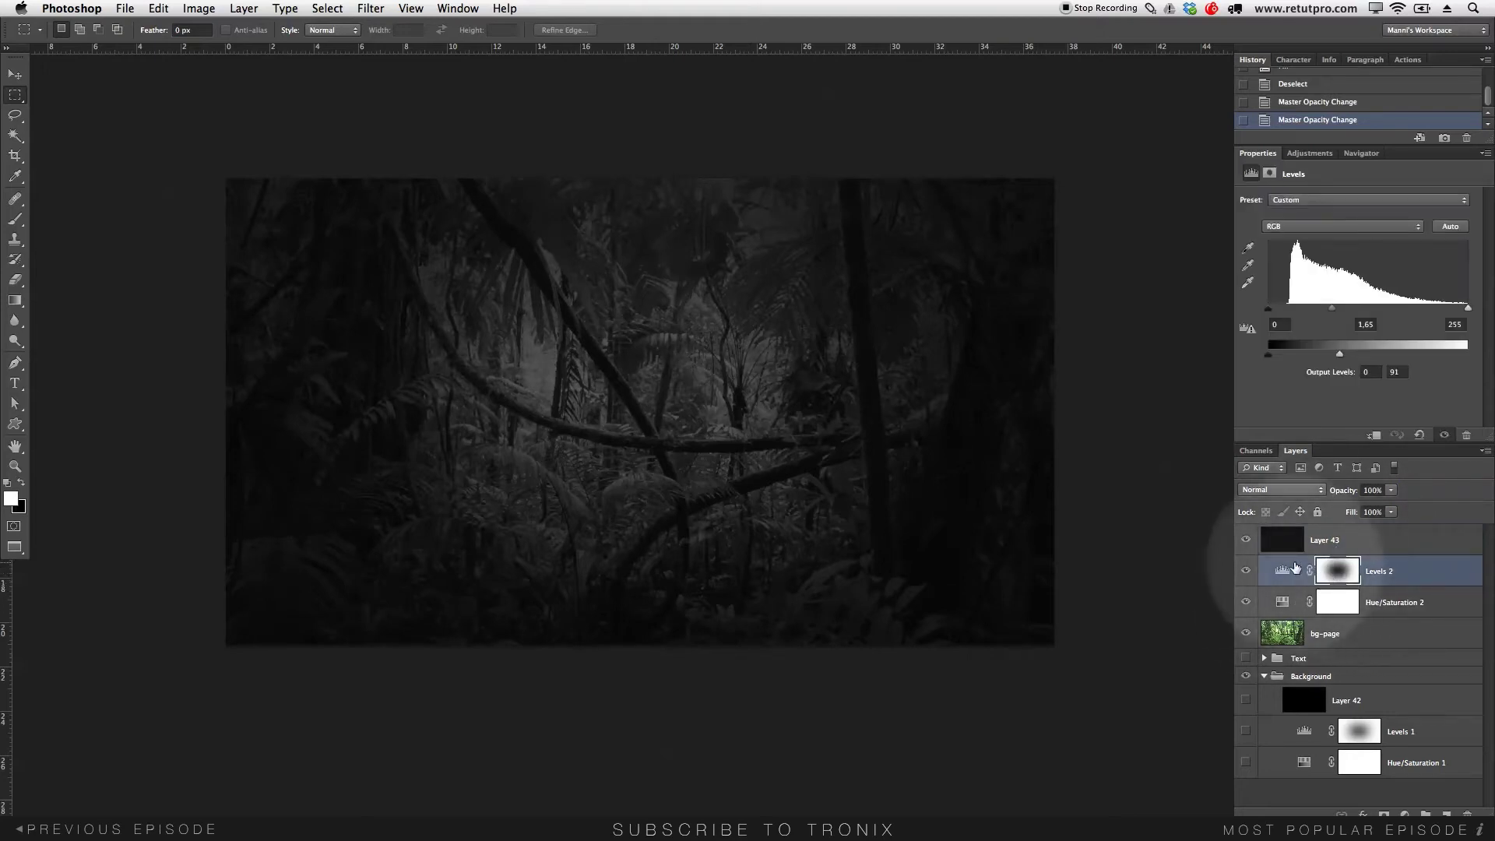
{"action": "mouse_move", "coordinate": [1341, 348]}
{"action": "left_mouse_down"}
{"action": "mouse_move", "coordinate": [1355, 354]}
{"action": "mouse_move", "coordinate": [1340, 352]}
{"action": "left_mouse_up"}
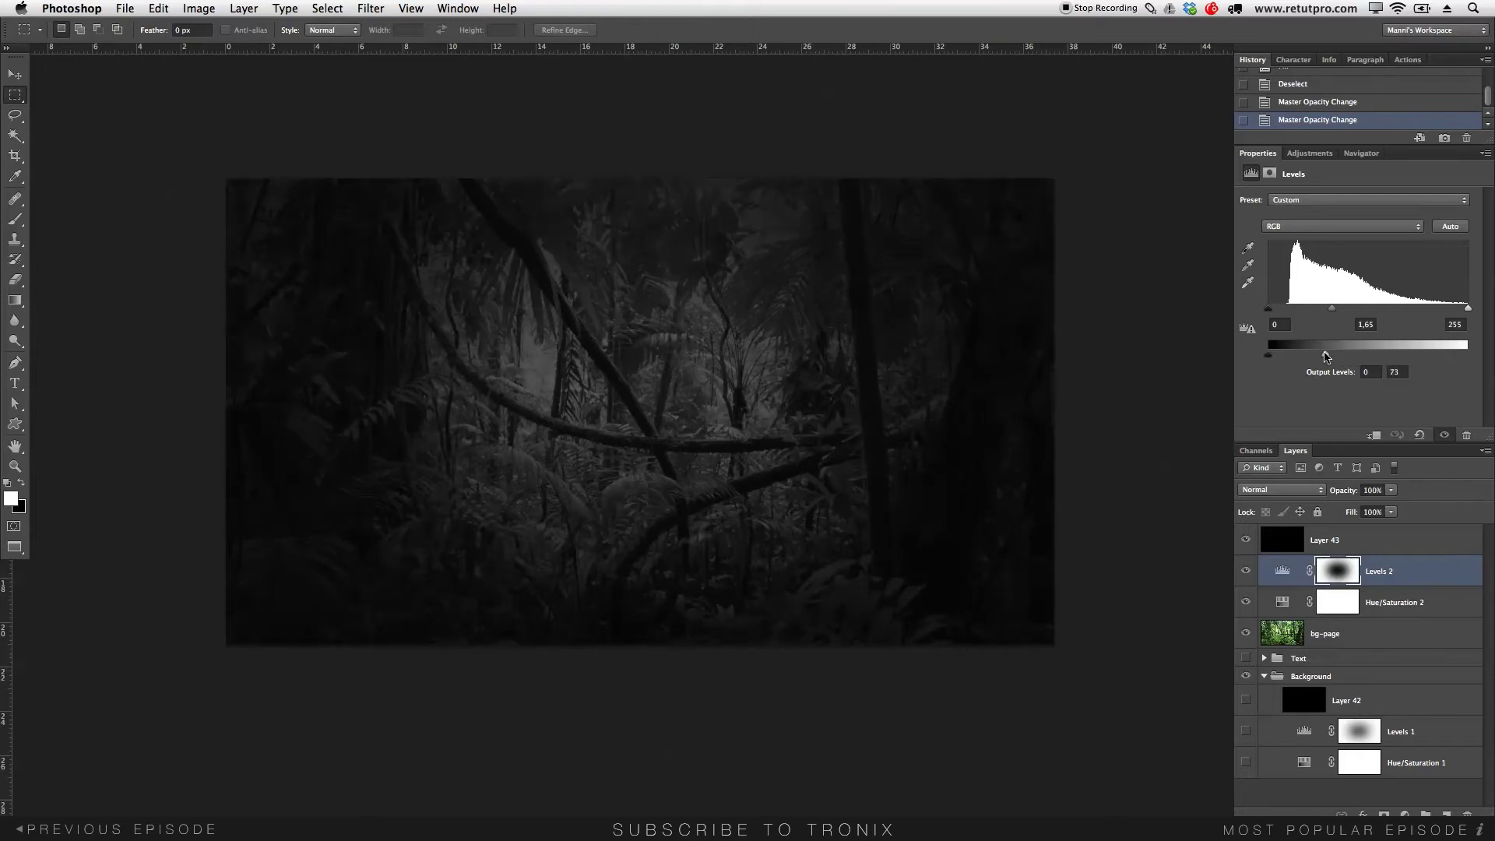
{"action": "left_click_drag", "start_coordinate": [1322, 356], "coordinate": [1306, 308]}
Set the lightness of the Hue/Saturation 2 layer to -11
{"action": "left_click", "coordinate": [1391, 604]}
{"action": "left_click", "coordinate": [1359, 319]}
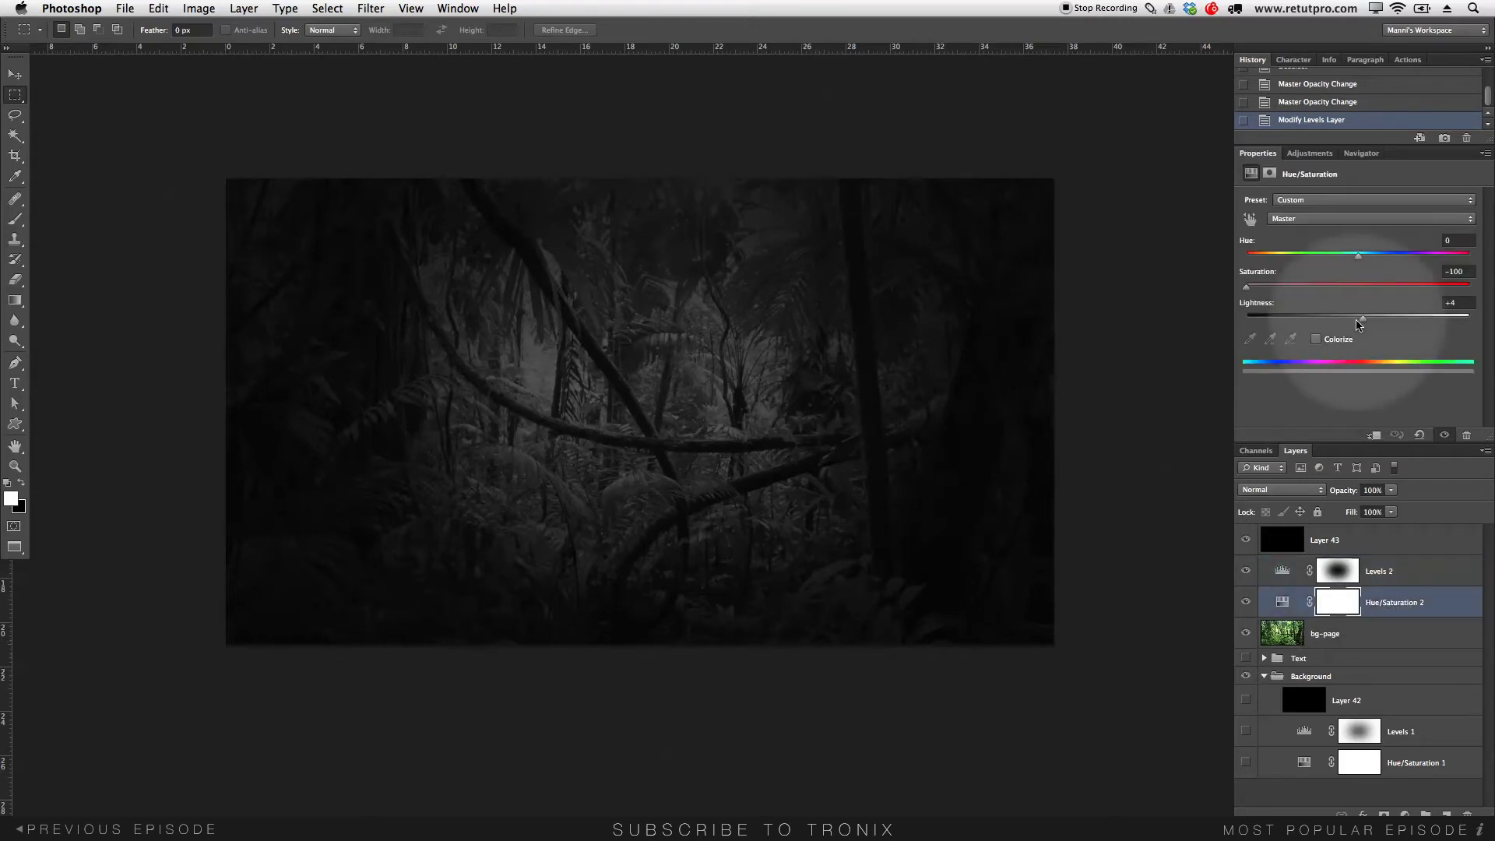
{"action": "left_click_drag", "start_coordinate": [1364, 322], "coordinate": [1342, 324]}
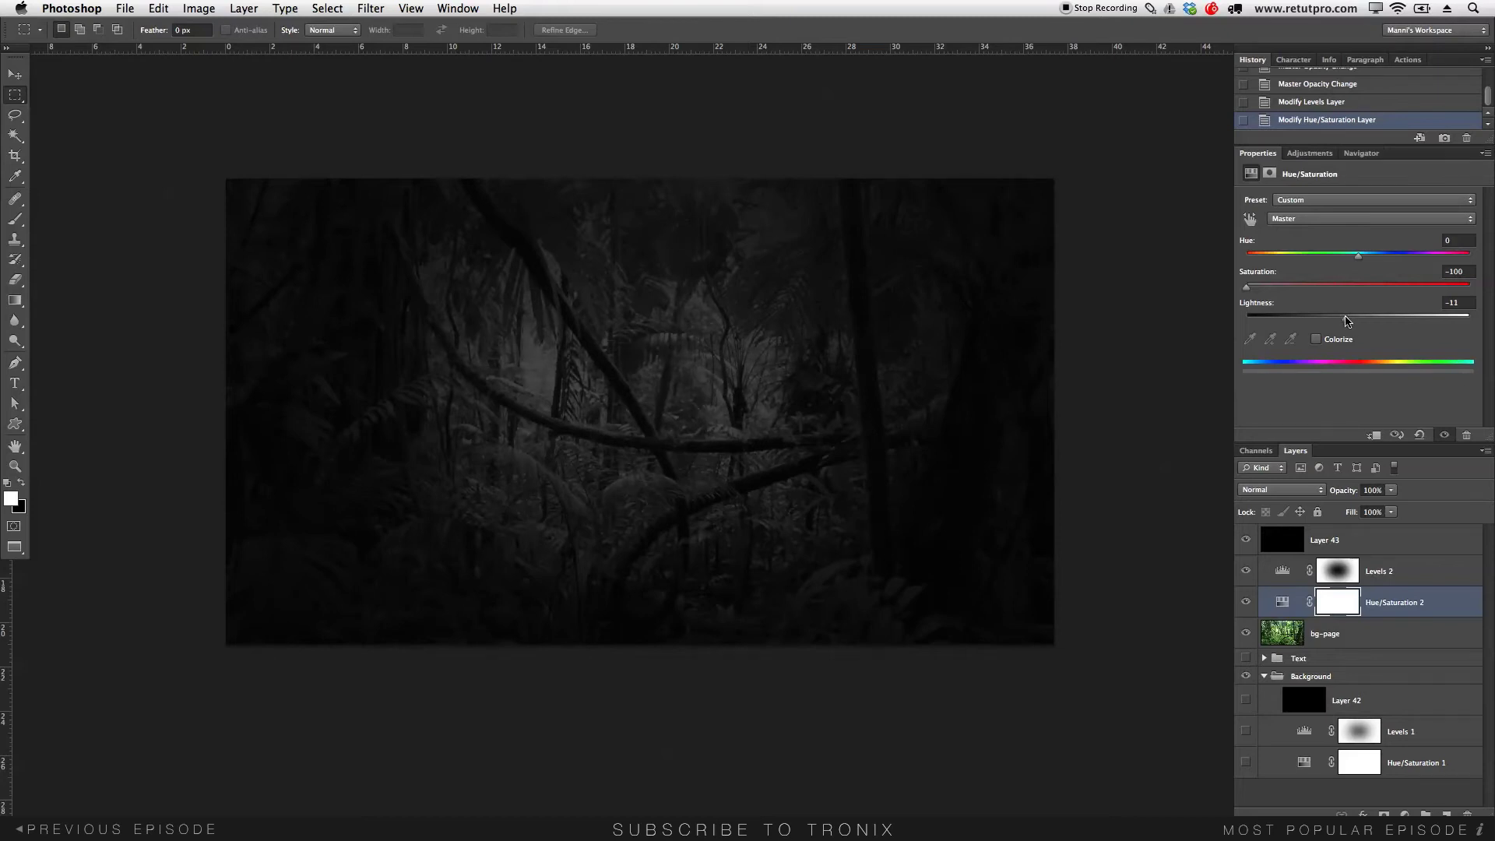
Hide the layers above bg-page, apply a Gaussian Blur with a 1.0 pixel radius to it, and show the layers again
{"action": "left_click", "coordinate": [1372, 634]}
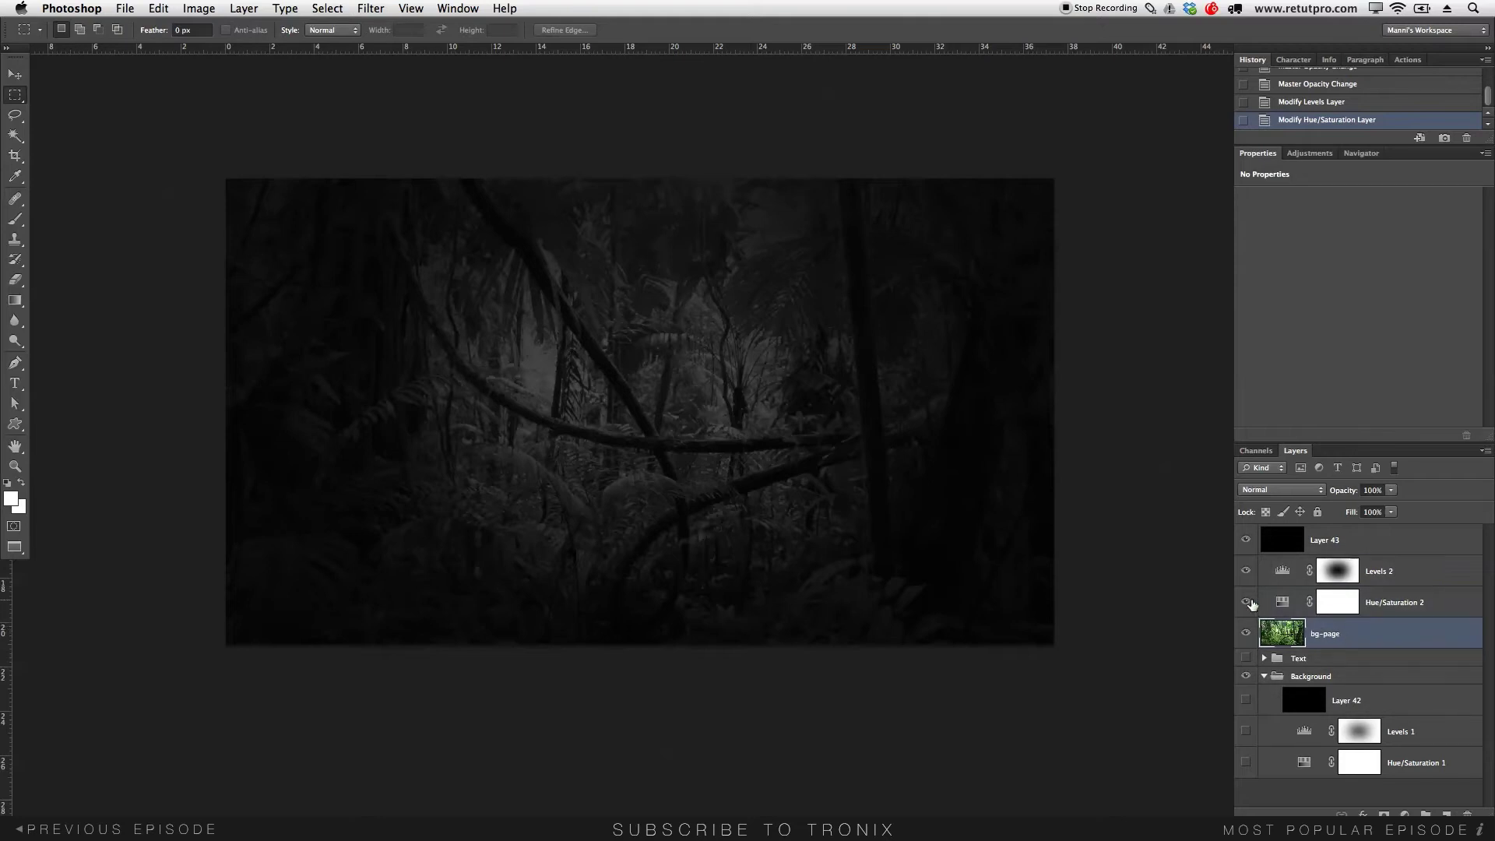
{"action": "left_click", "coordinate": [1247, 633], "text": "alt"}
{"action": "left_click", "coordinate": [1316, 633]}
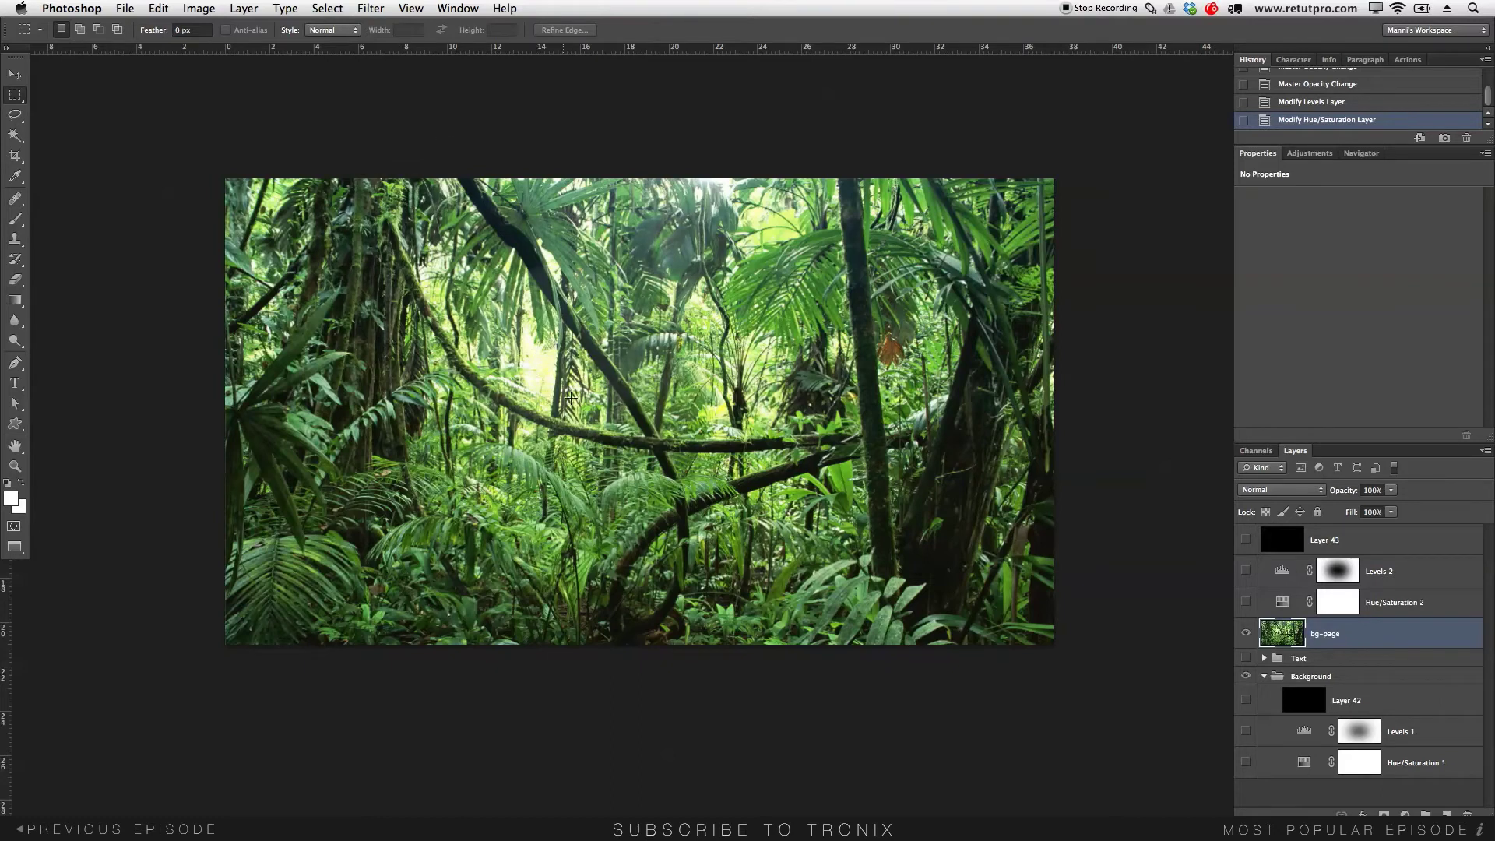
{"action": "left_click", "coordinate": [374, 7]}
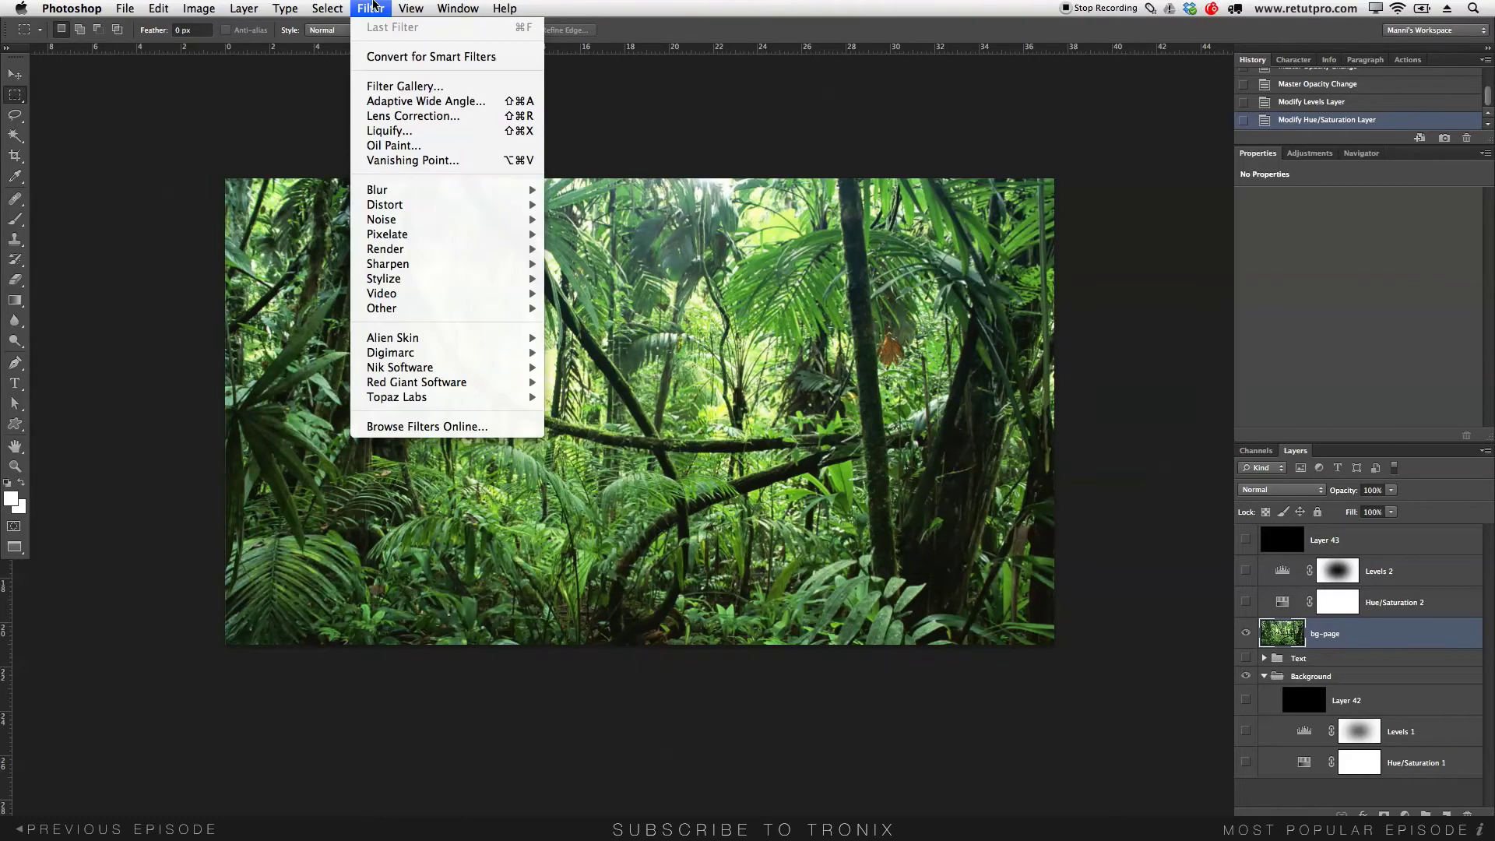
{"action": "mouse_move", "coordinate": [425, 190]}
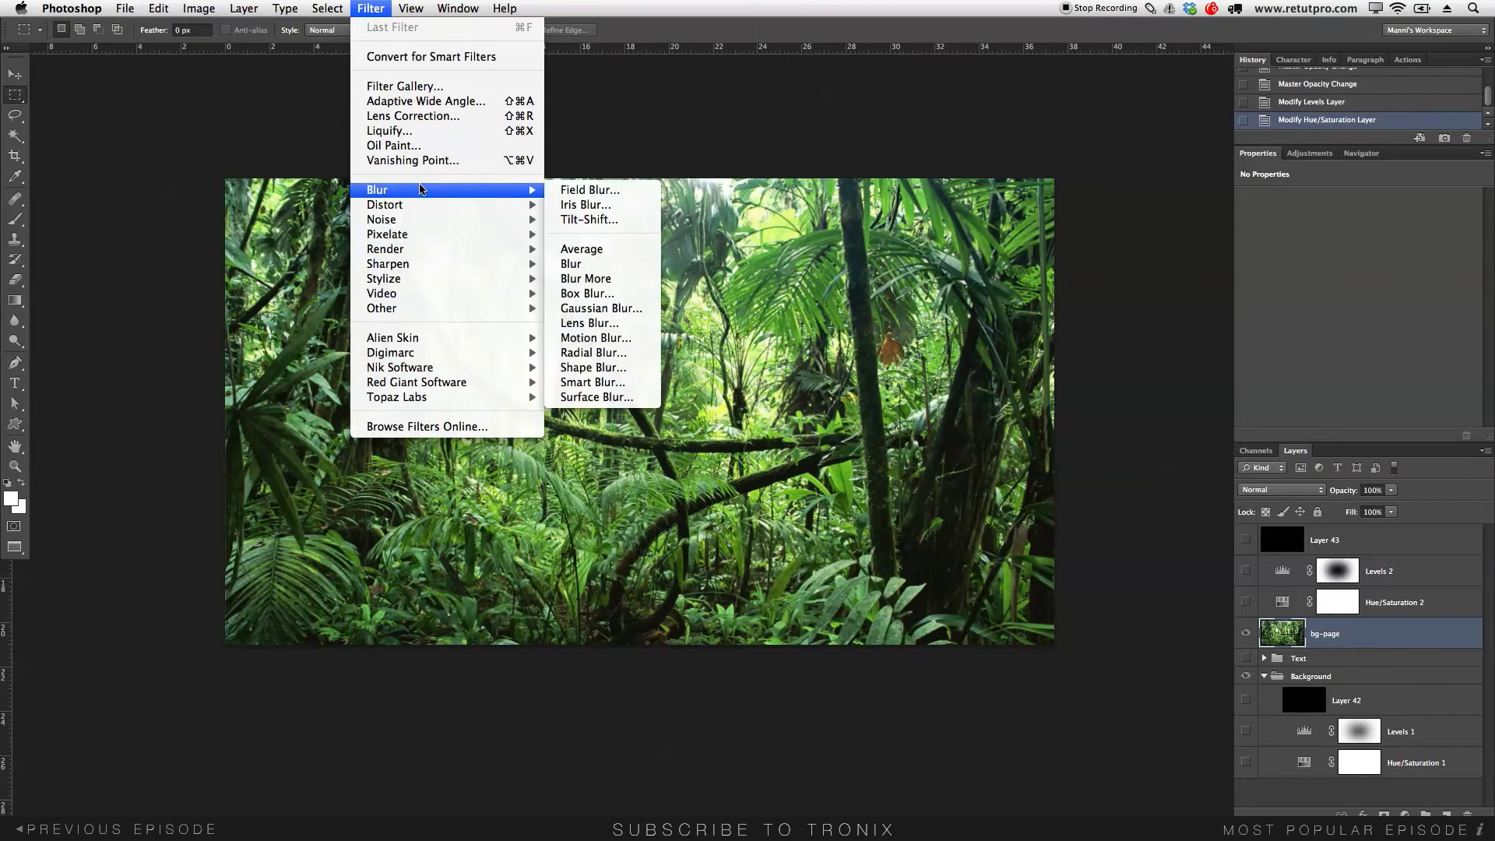
{"action": "left_click", "coordinate": [621, 308]}
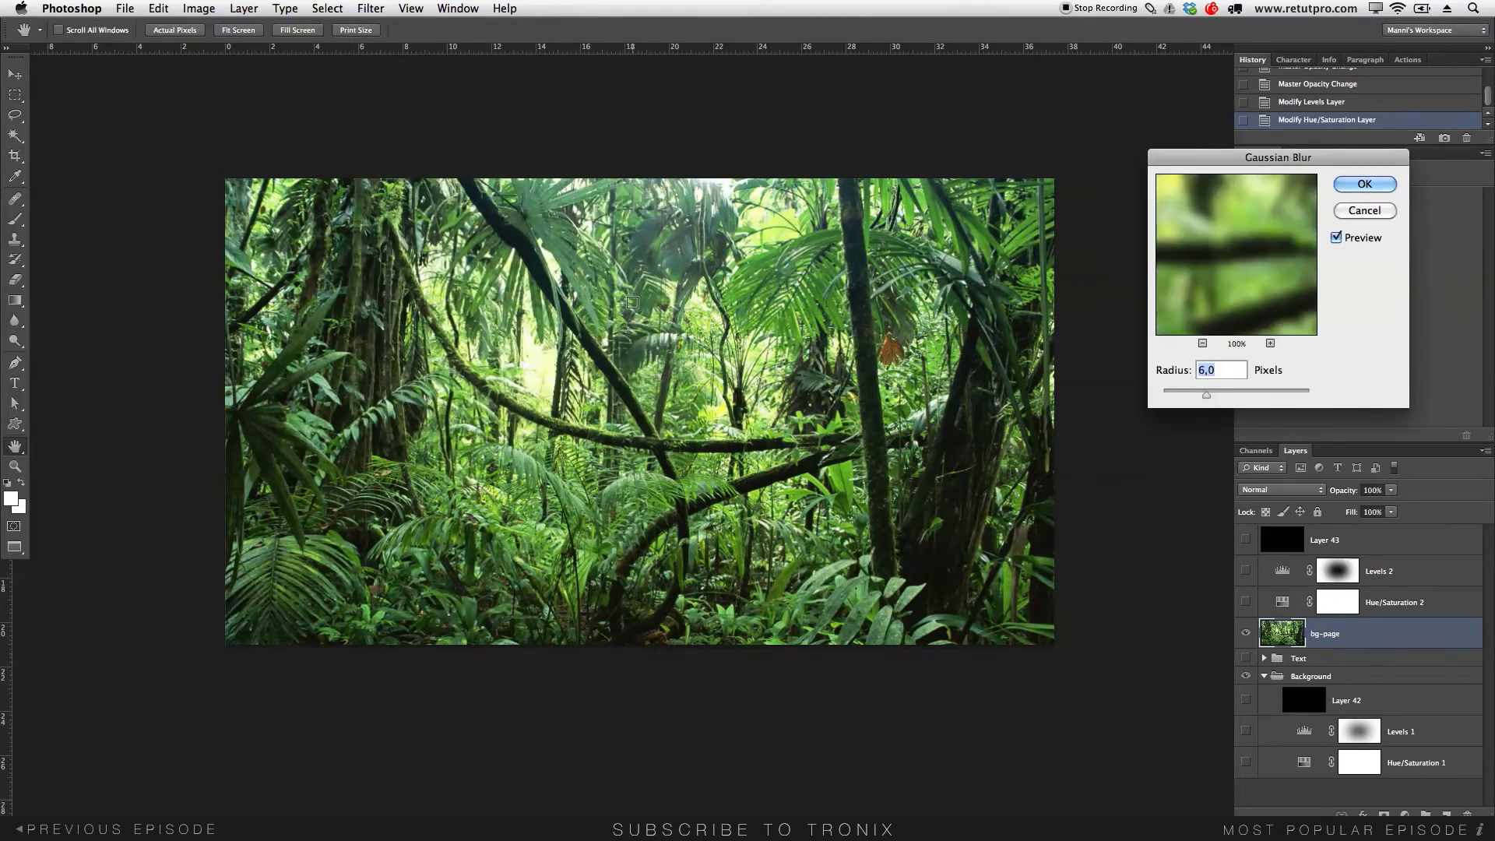
{"action": "left_click_drag", "start_coordinate": [1175, 395], "coordinate": [1170, 398]}
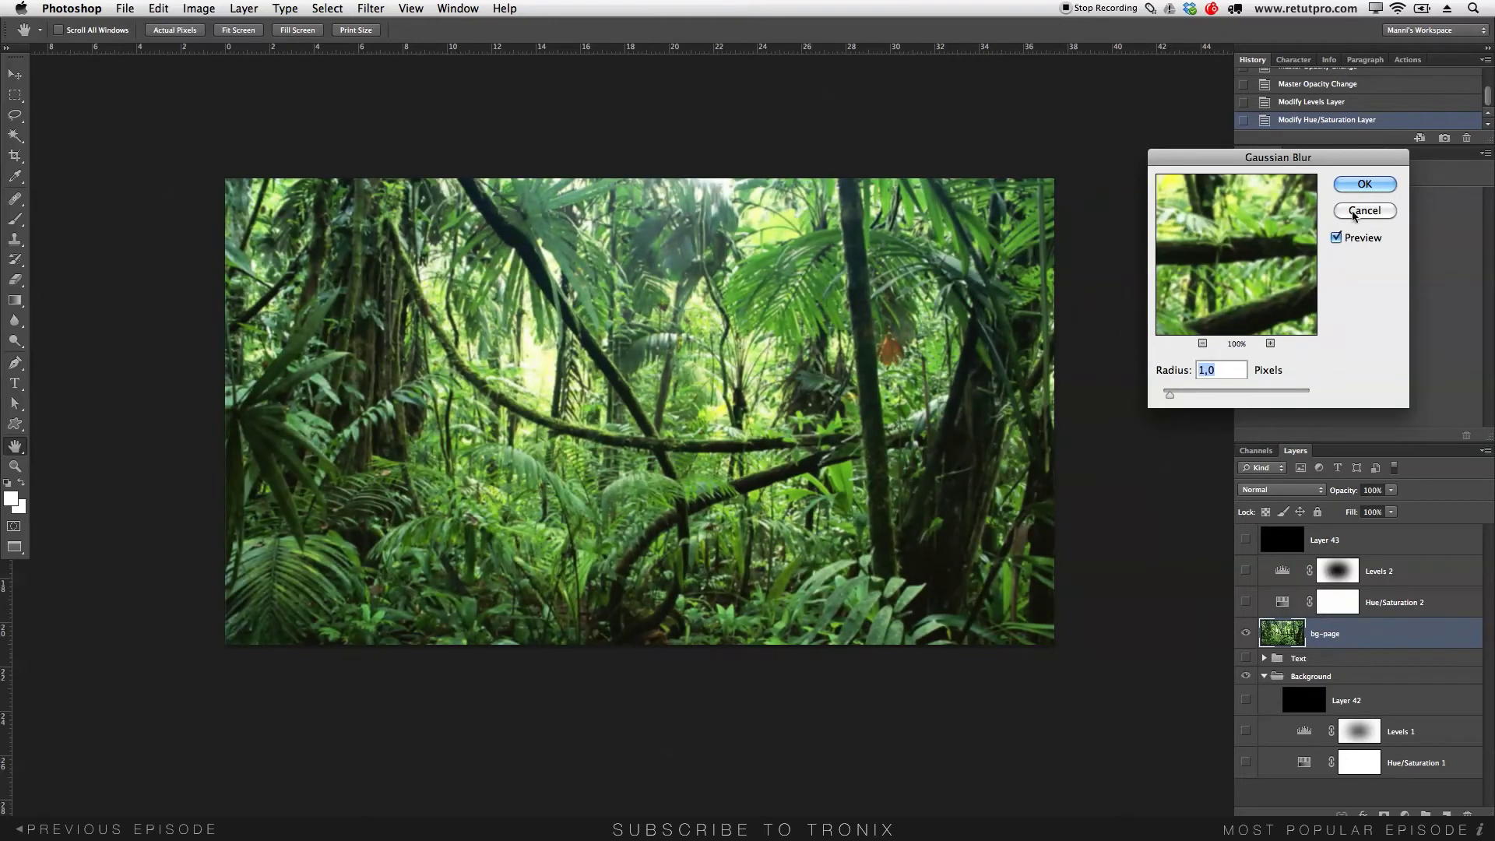
{"action": "left_click", "coordinate": [1363, 185]}
{"action": "left_click_drag", "start_coordinate": [1262, 604], "coordinate": [1254, 551]}
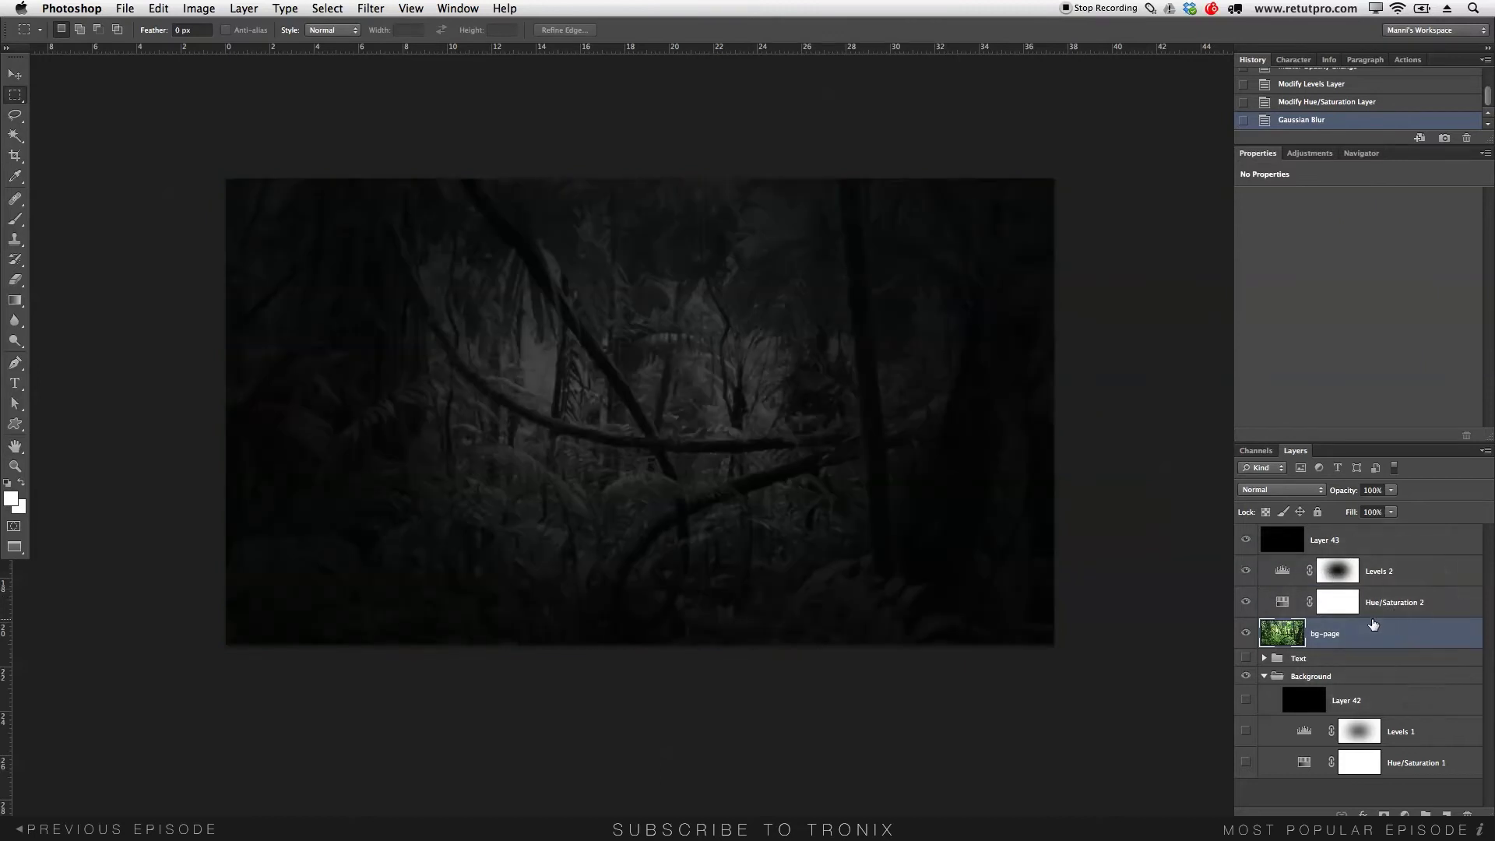
Group bg-page, both adjustment layers and the black layer as "Background", and toggle the group's visibility to check it
{"action": "left_click", "coordinate": [1412, 606], "text": "shift"}
{"action": "left_click", "coordinate": [1413, 574], "text": "shift"}
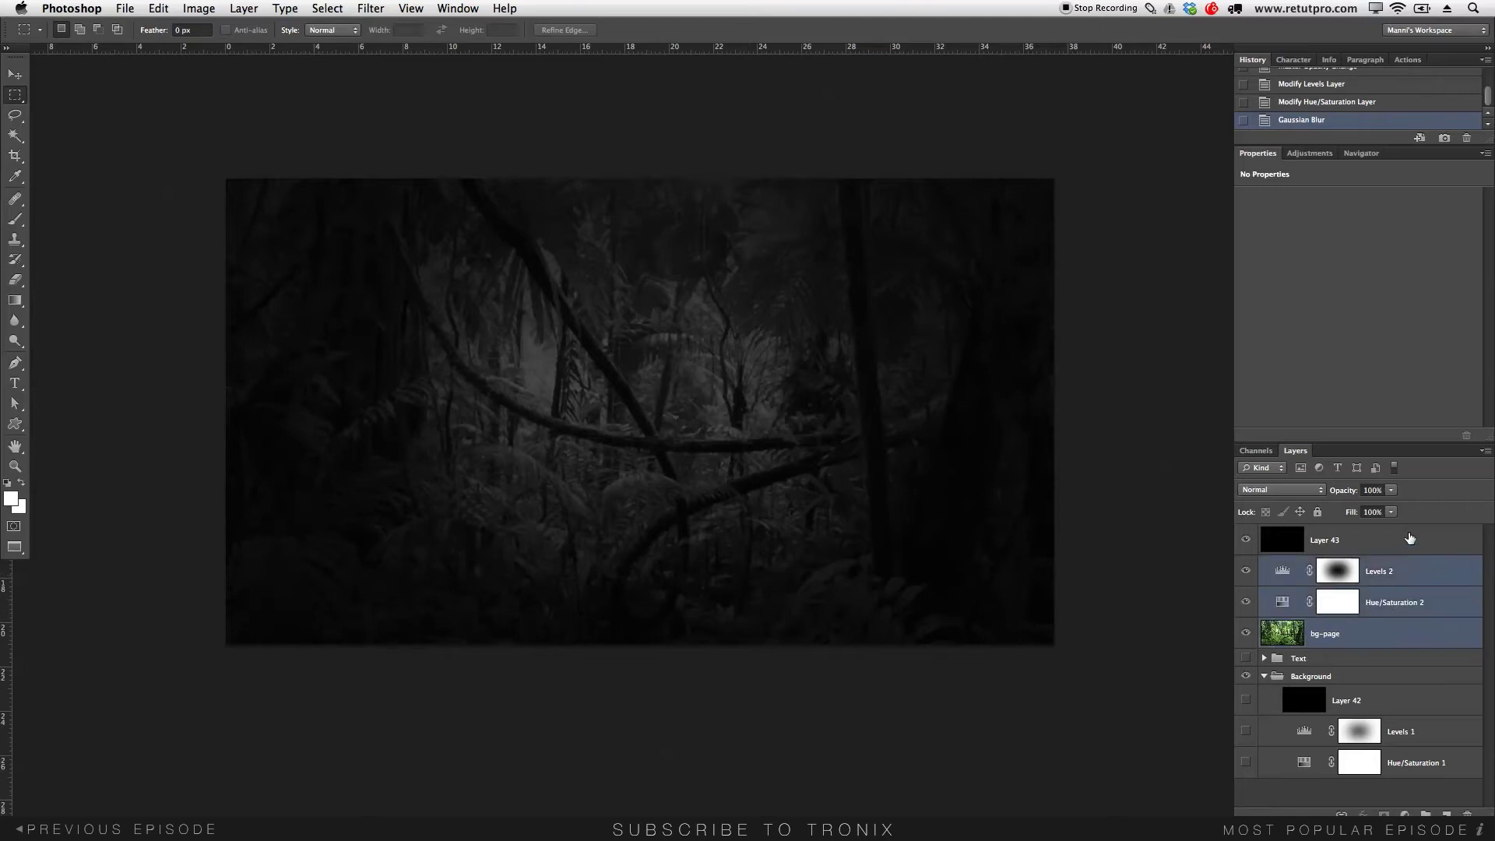
{"action": "left_click", "coordinate": [1411, 543], "text": "shift"}
{"action": "key", "text": "super+g"}
{"action": "double_click", "coordinate": [1313, 532]}
{"action": "key", "text": "BackSpace"}
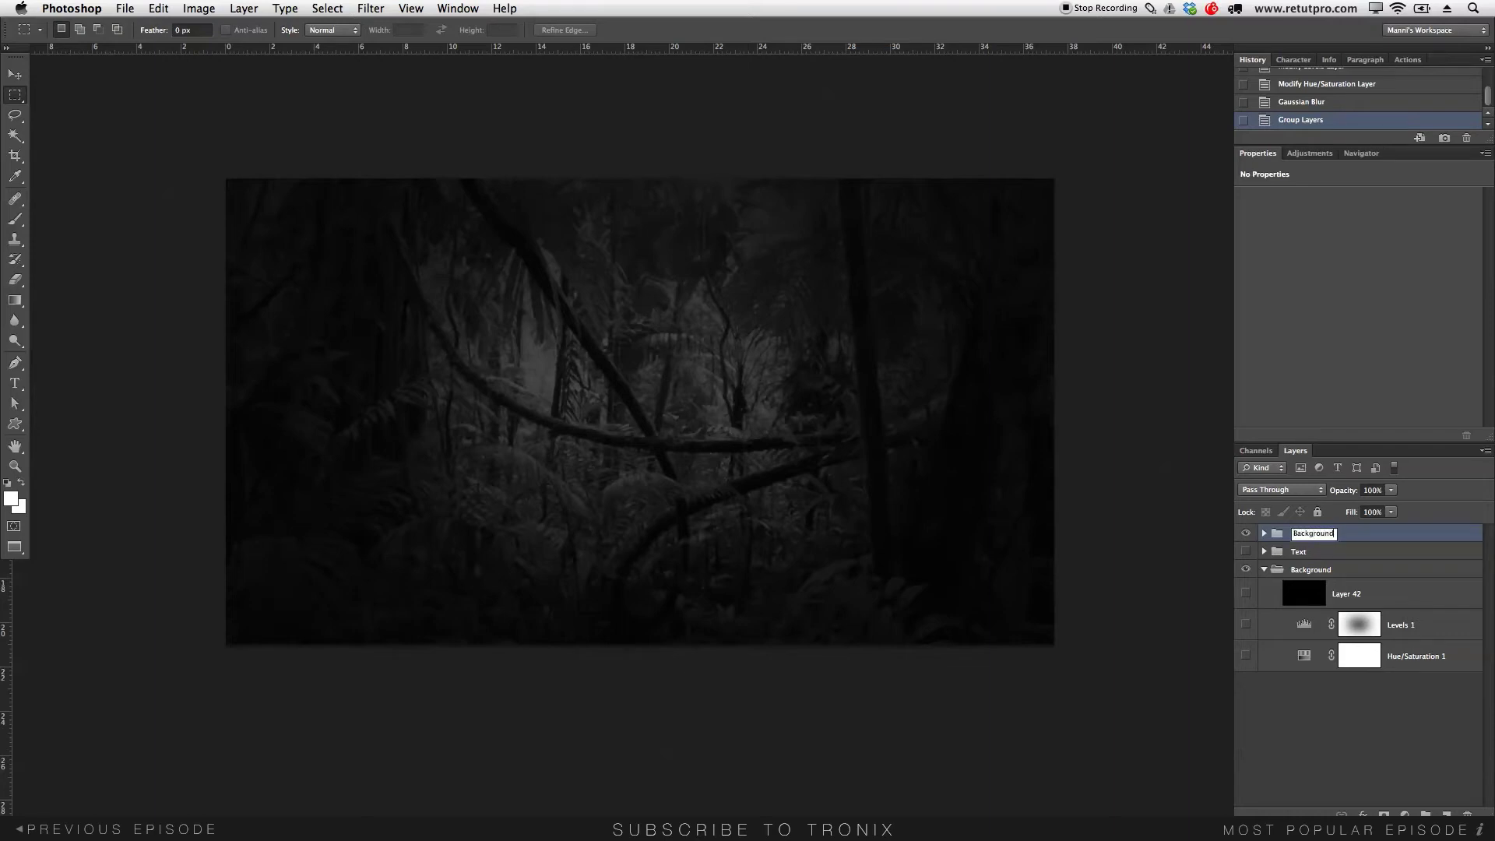
{"action": "type", "text": "Background"}
{"action": "key", "text": "Return"}
{"action": "left_click", "coordinate": [1246, 534]}
{"action": "left_click", "coordinate": [1247, 534]}
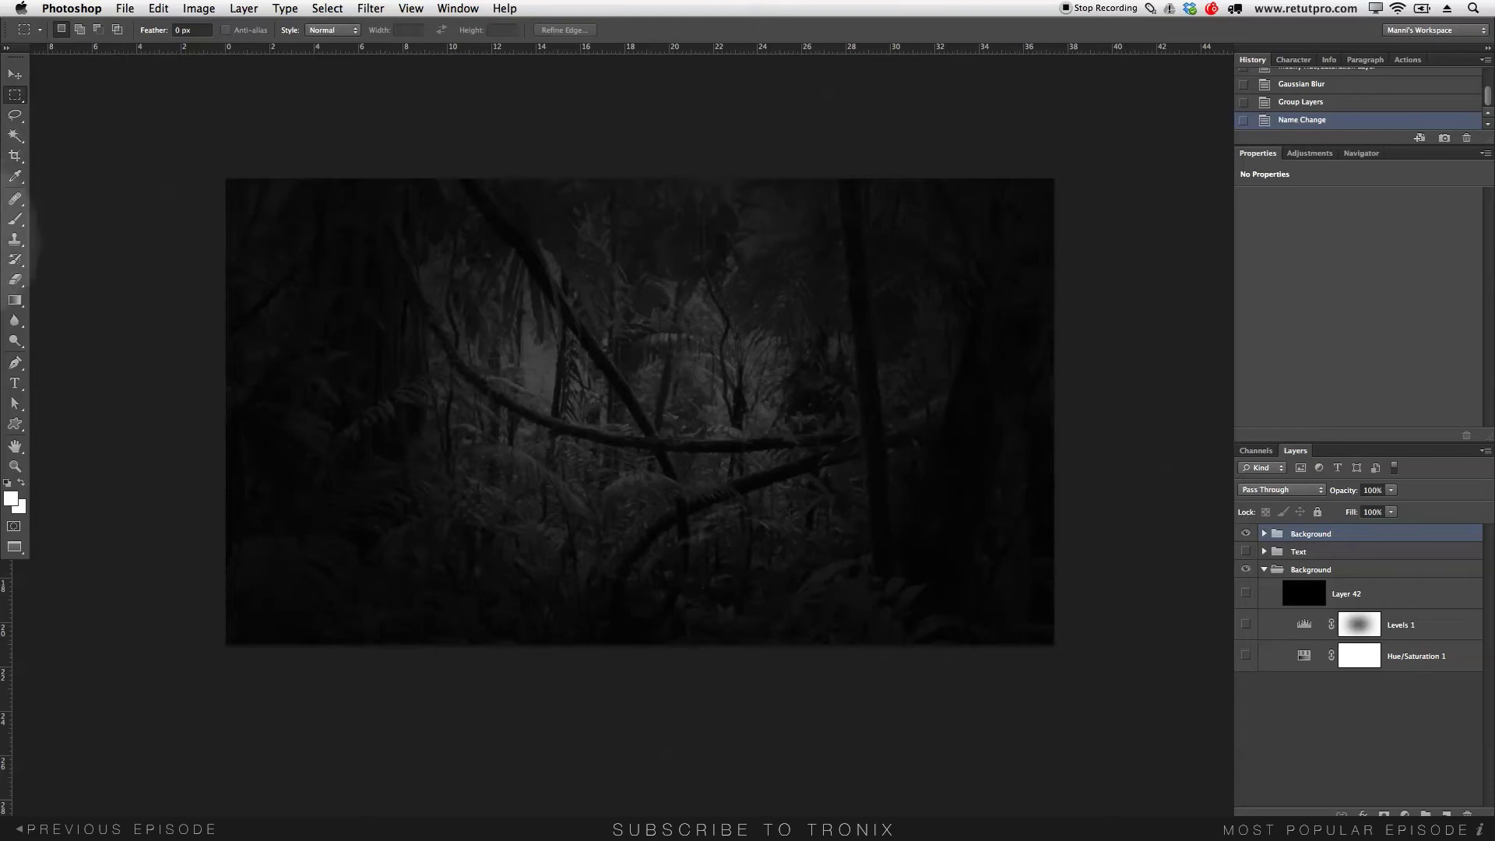
Draw a paragraph text box over the middle of the jungle image and enter the text "Majestic"
{"action": "left_click", "coordinate": [17, 382]}
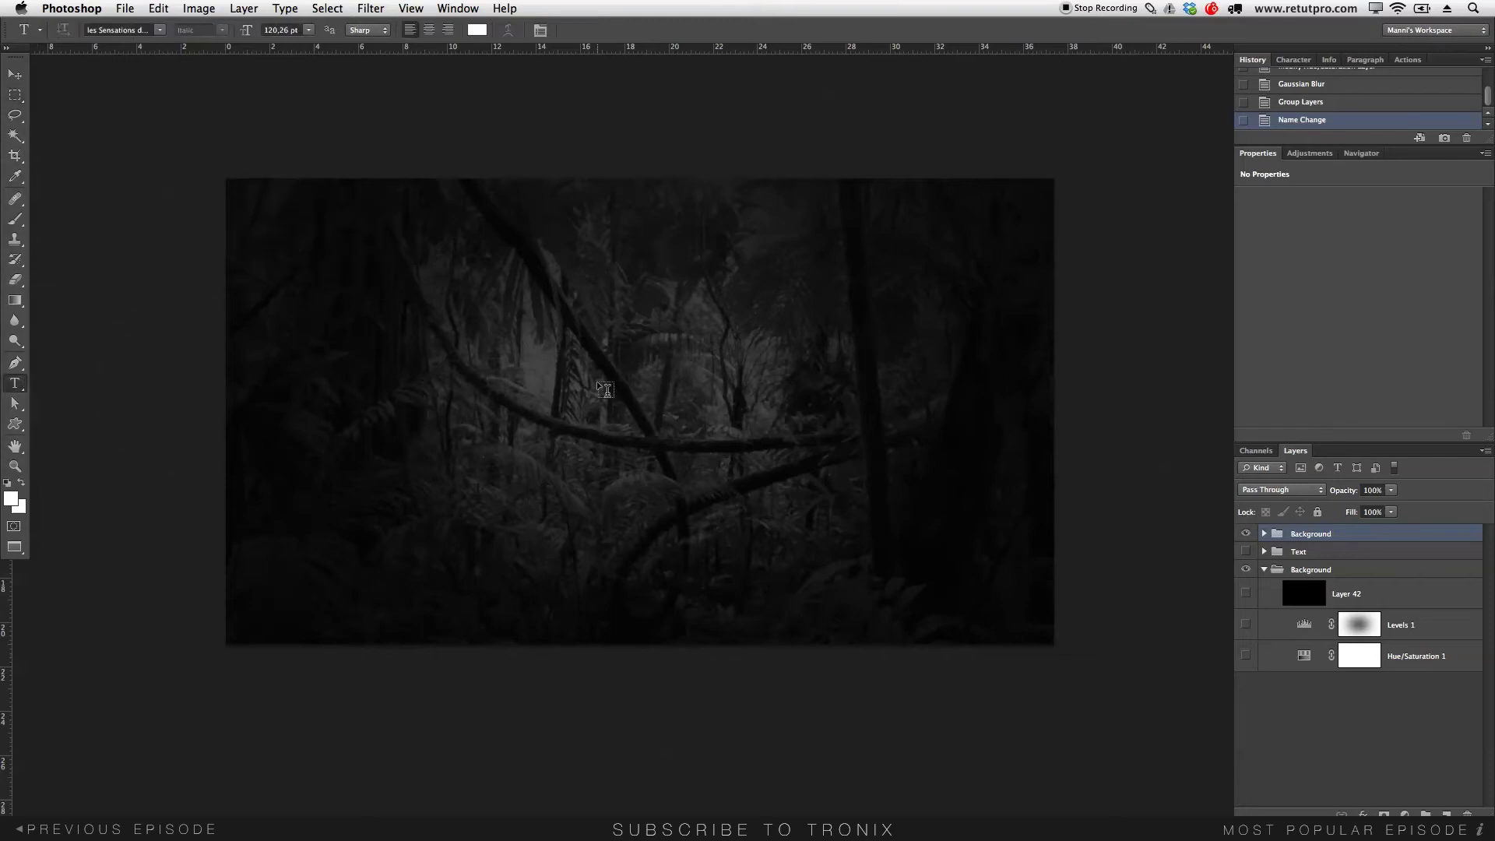
{"action": "left_click_drag", "start_coordinate": [477, 292], "coordinate": [858, 467]}
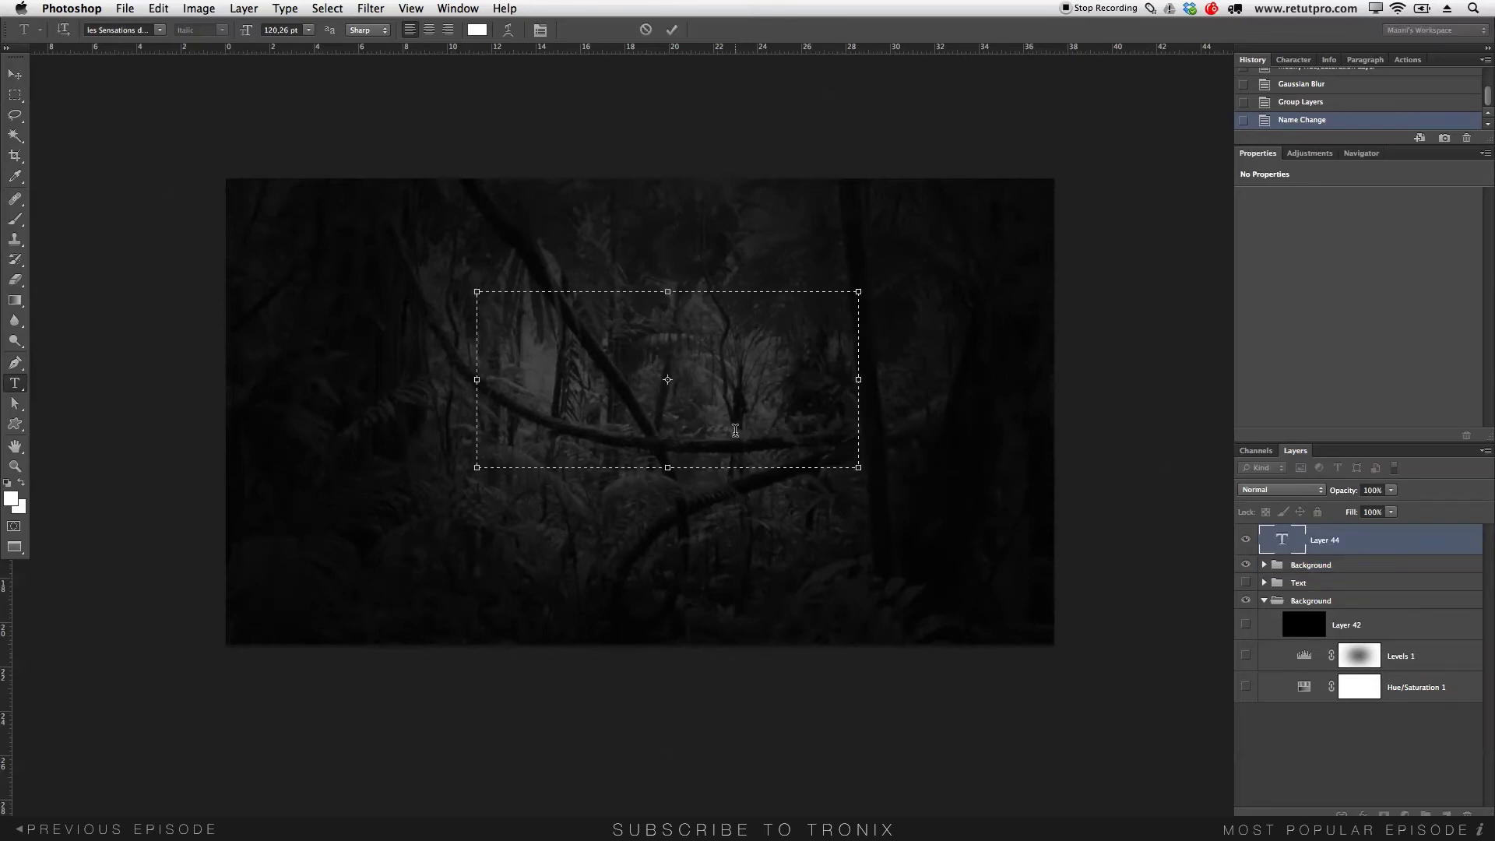
{"action": "type", "text": "Majestic"}
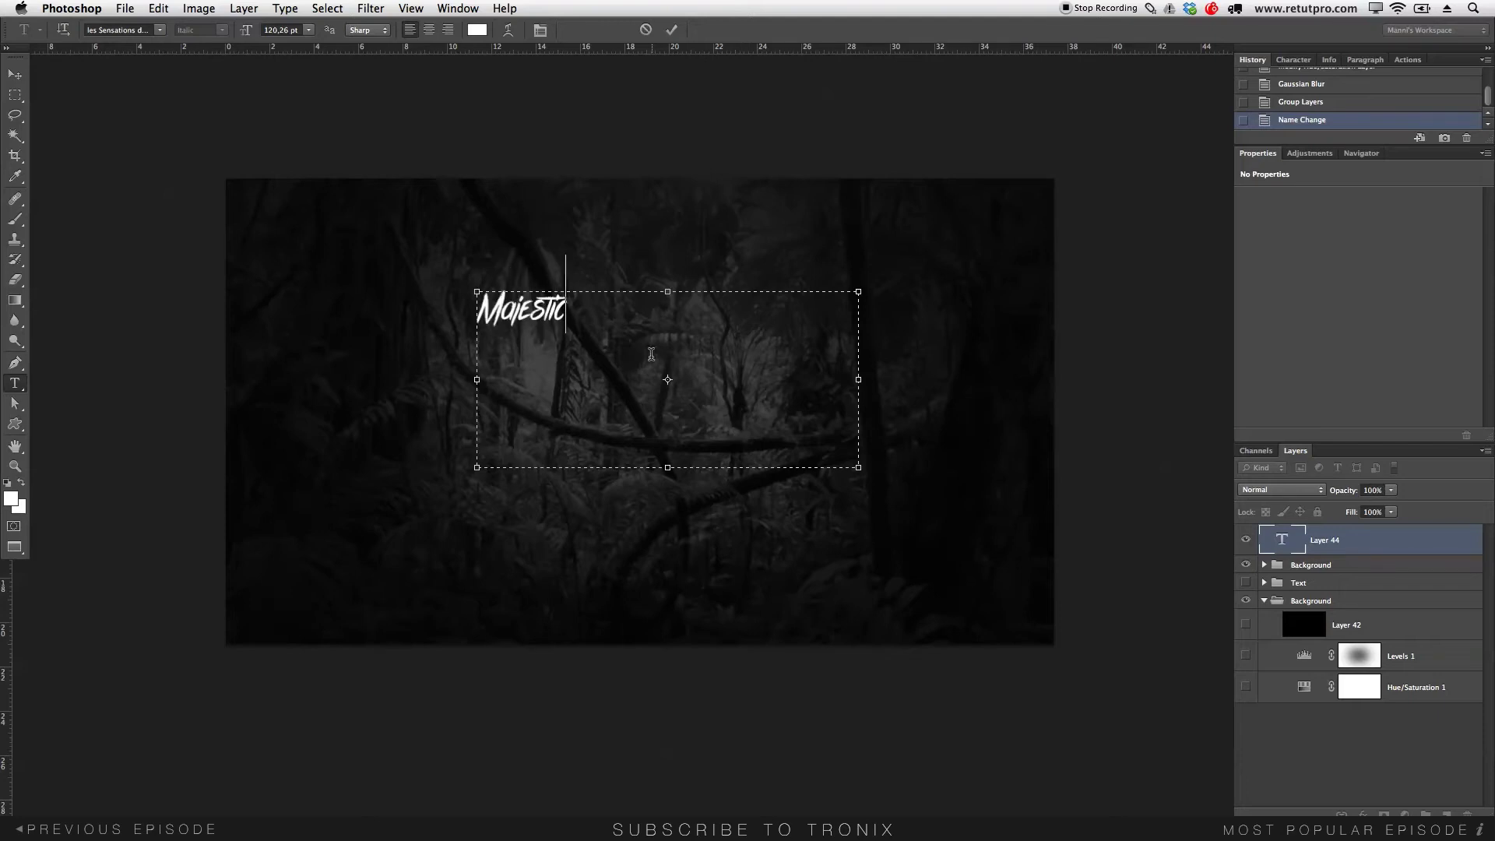
Set the font size of the word "Majestic" to 145.26 pt and open the character settings
{"action": "left_click_drag", "start_coordinate": [570, 304], "coordinate": [472, 295]}
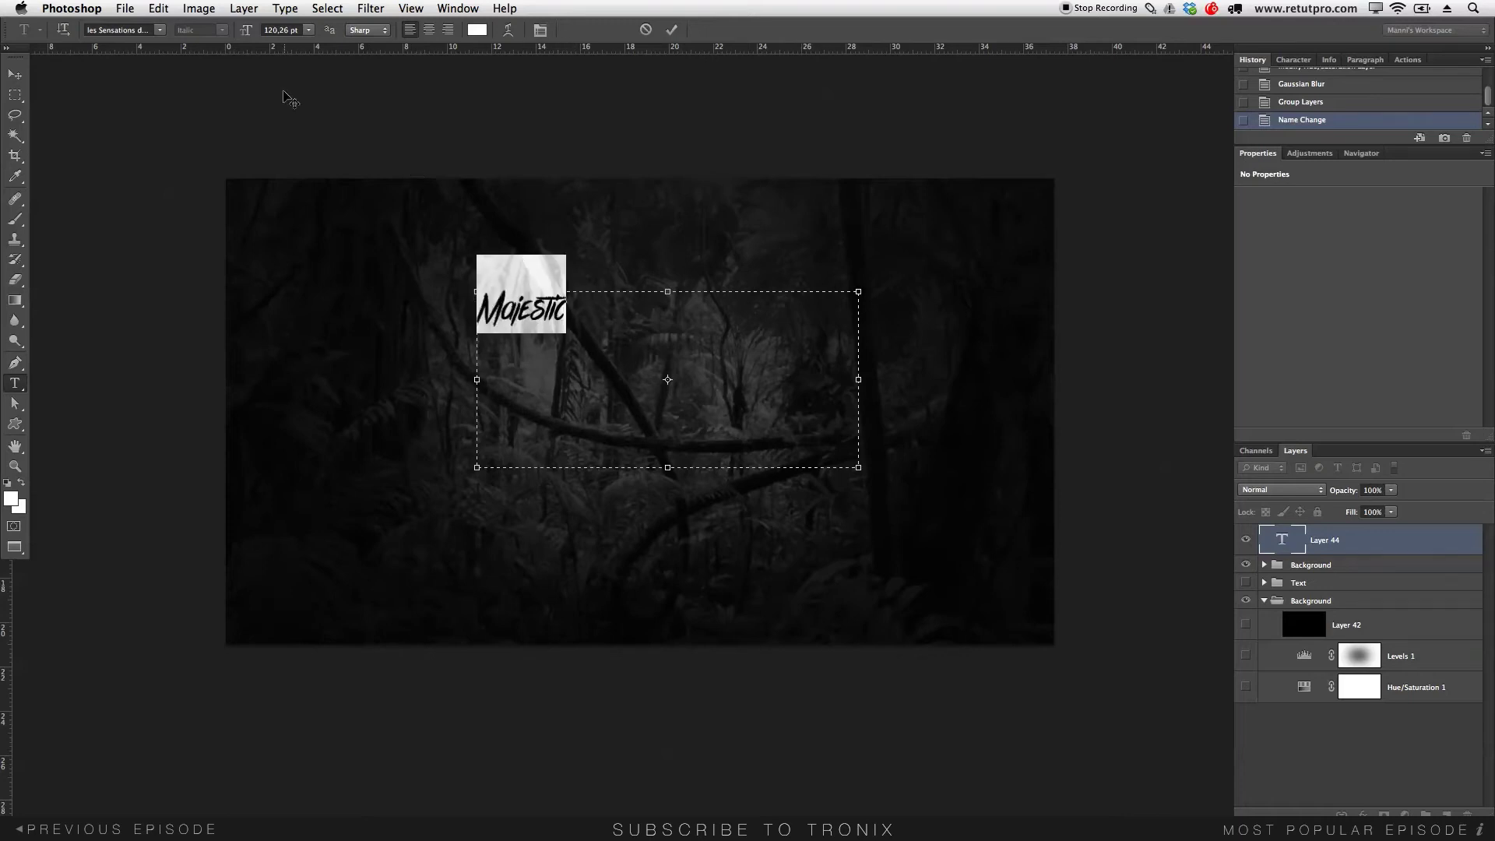
{"action": "left_click", "coordinate": [155, 30]}
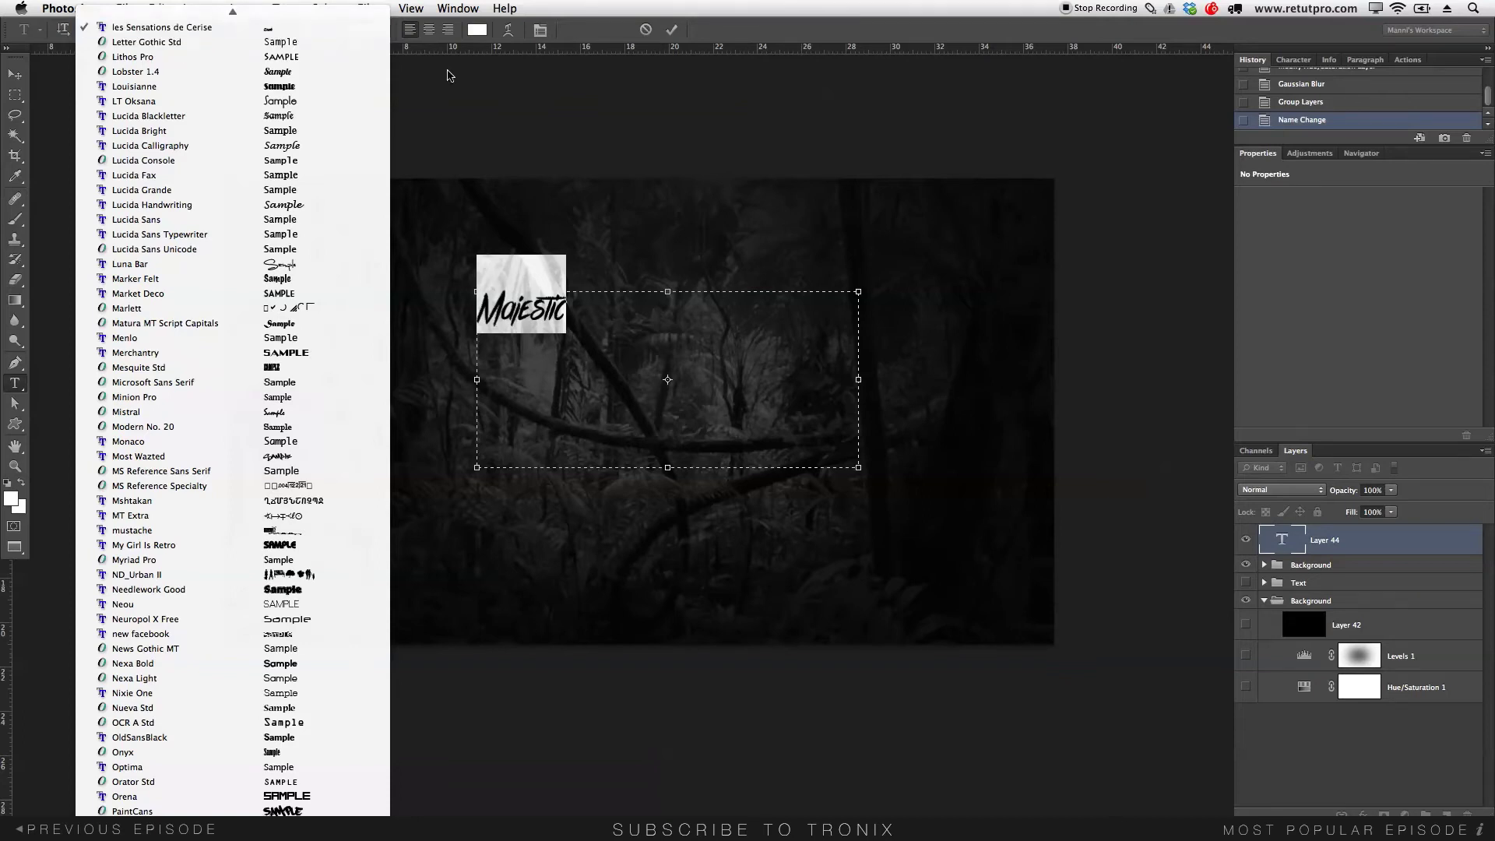
{"action": "left_click", "coordinate": [331, 32]}
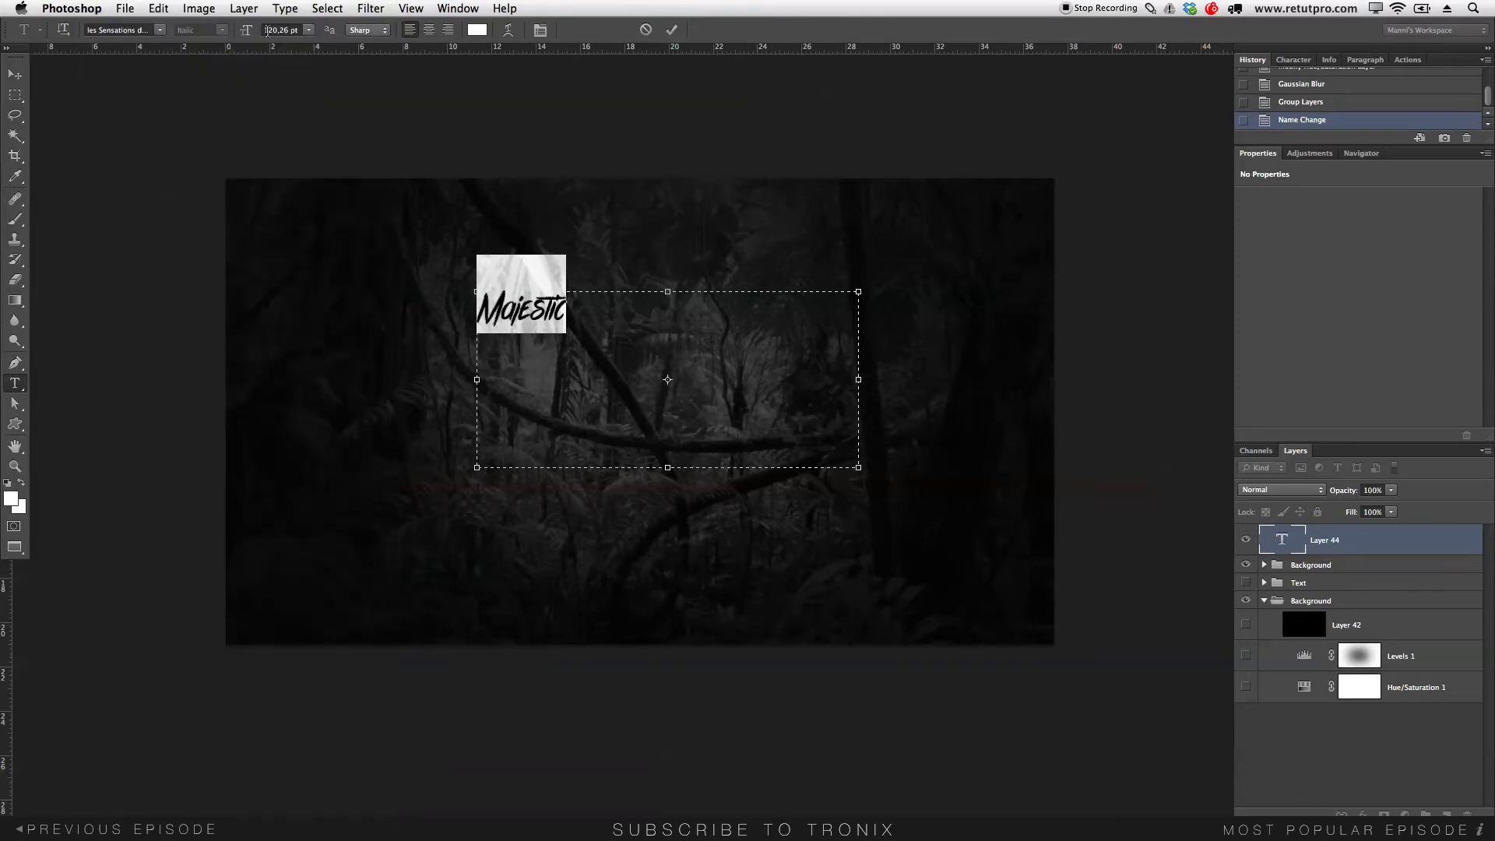
{"action": "left_click_drag", "start_coordinate": [246, 30], "coordinate": [268, 29]}
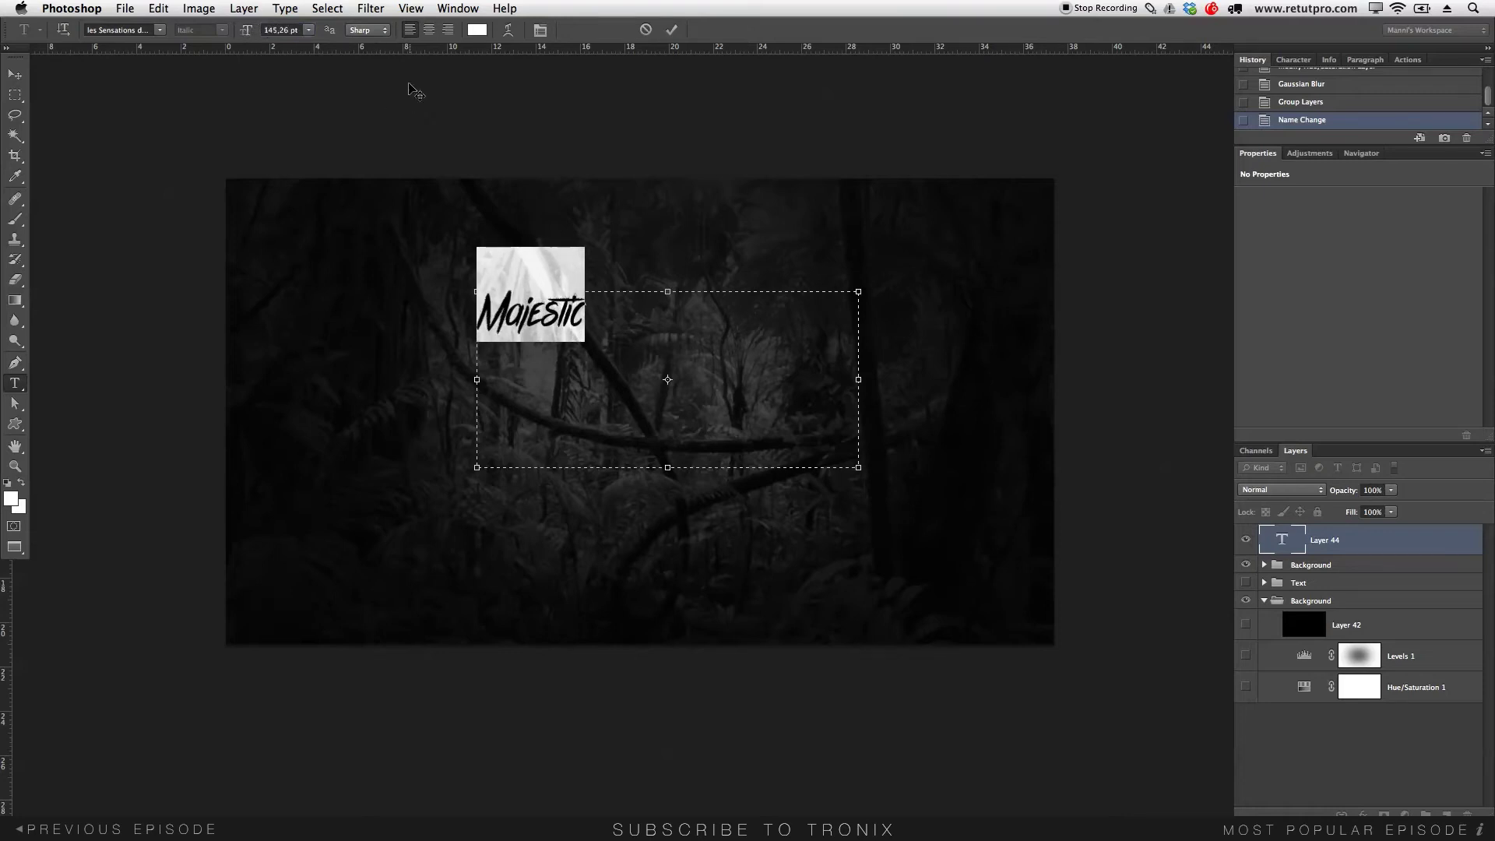
{"action": "left_click", "coordinate": [1293, 60]}
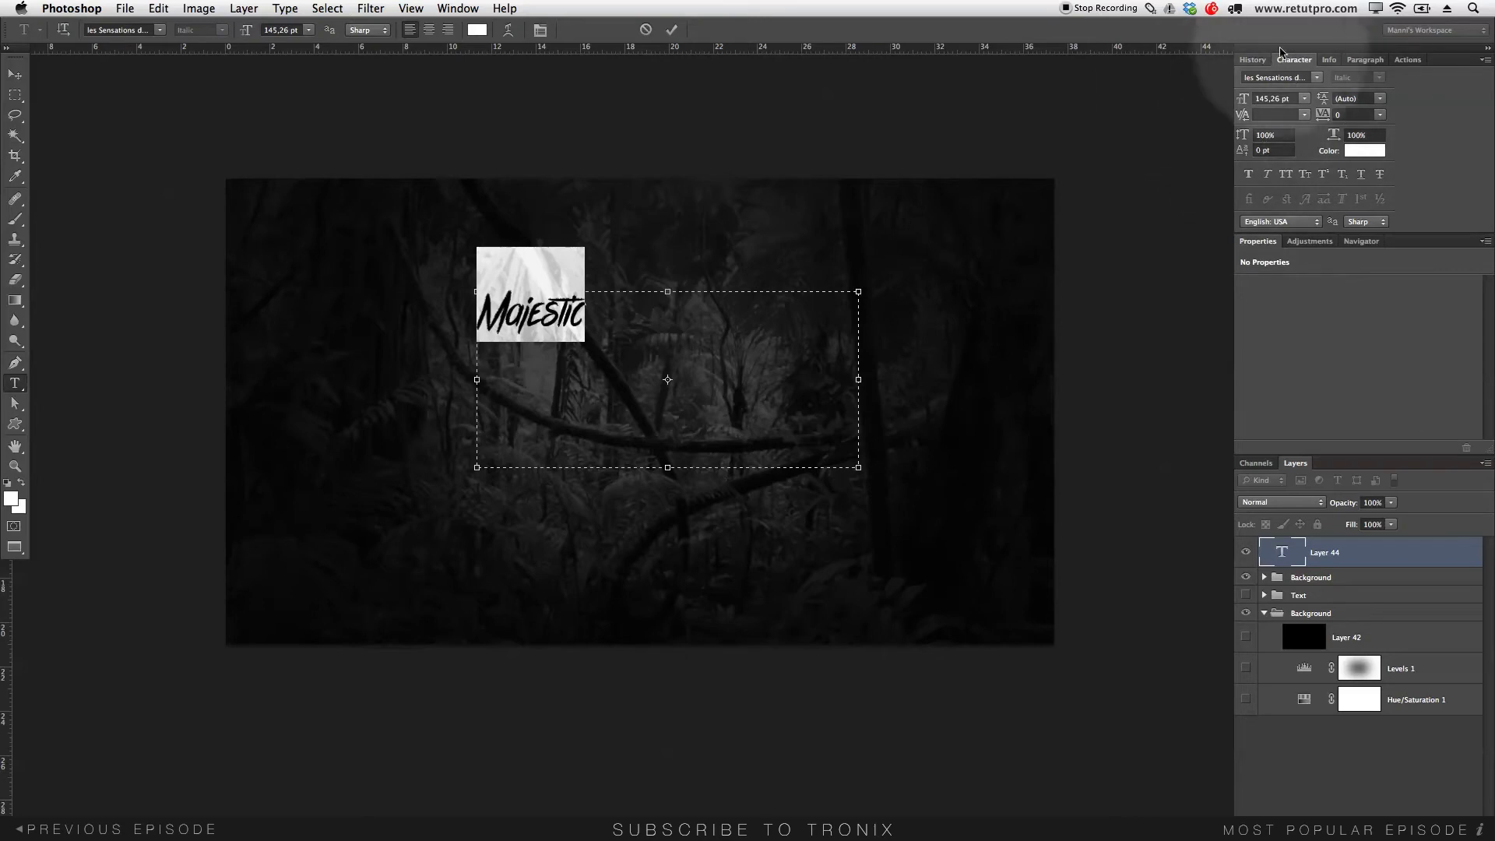
Commit the "Majestic" text, duplicate its layer and move the copy diagonally below and to the right of the original
{"action": "left_click", "coordinate": [458, 8]}
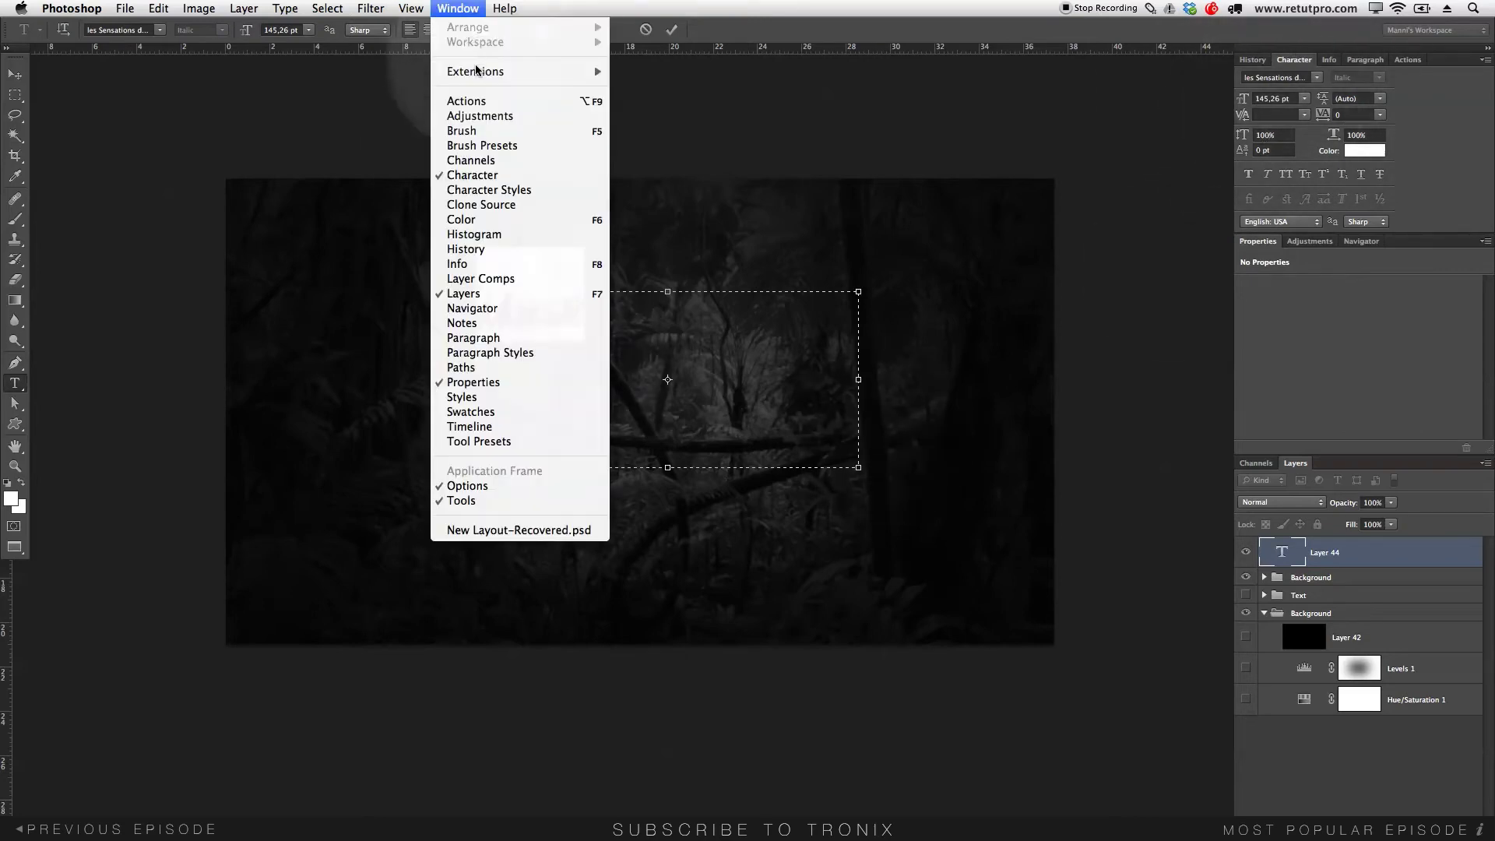
{"action": "left_click", "coordinate": [705, 111]}
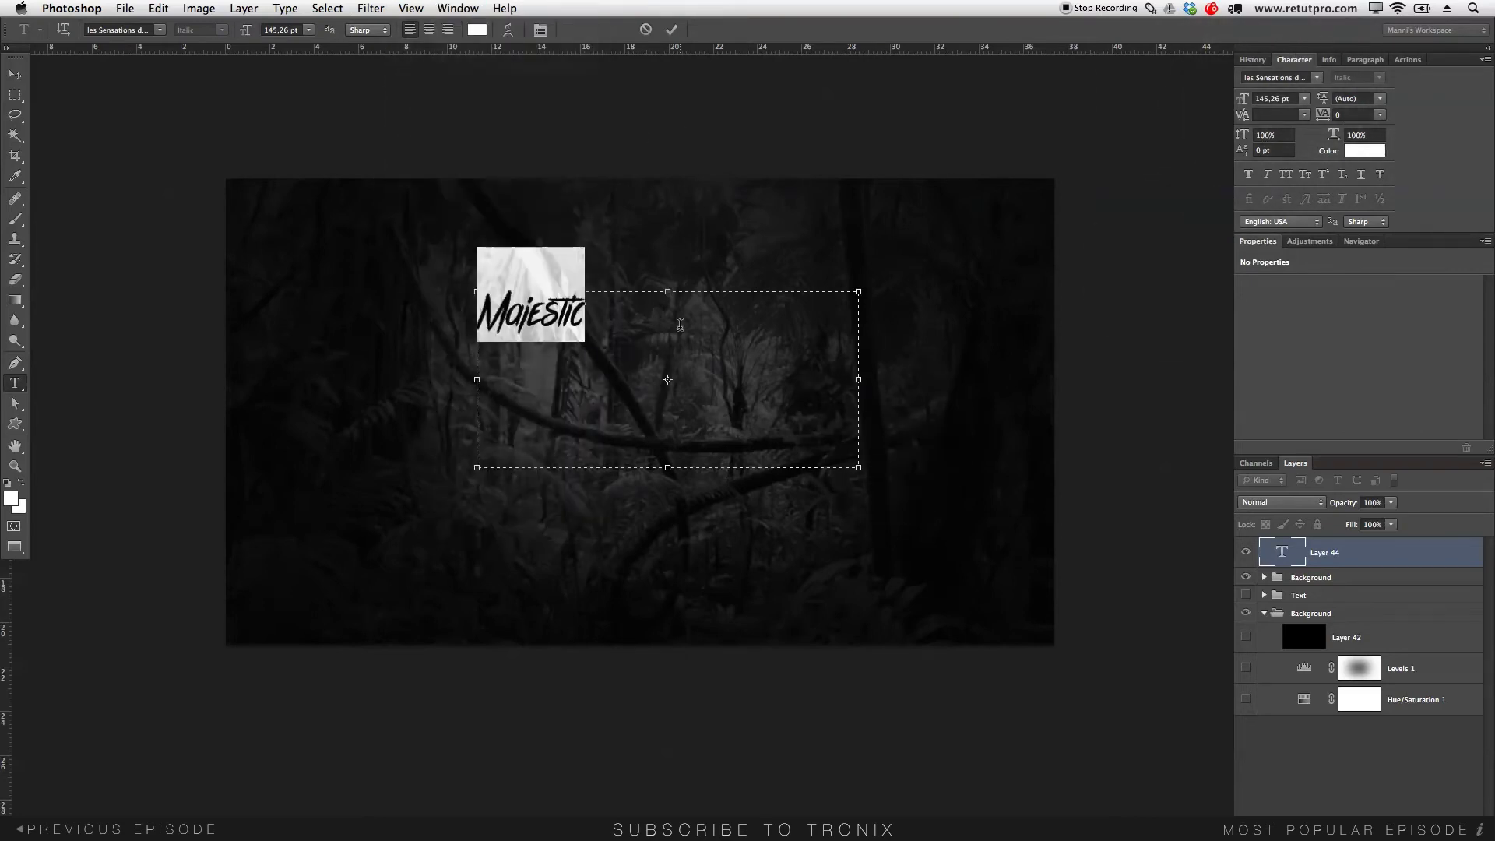
{"action": "left_click", "coordinate": [671, 30]}
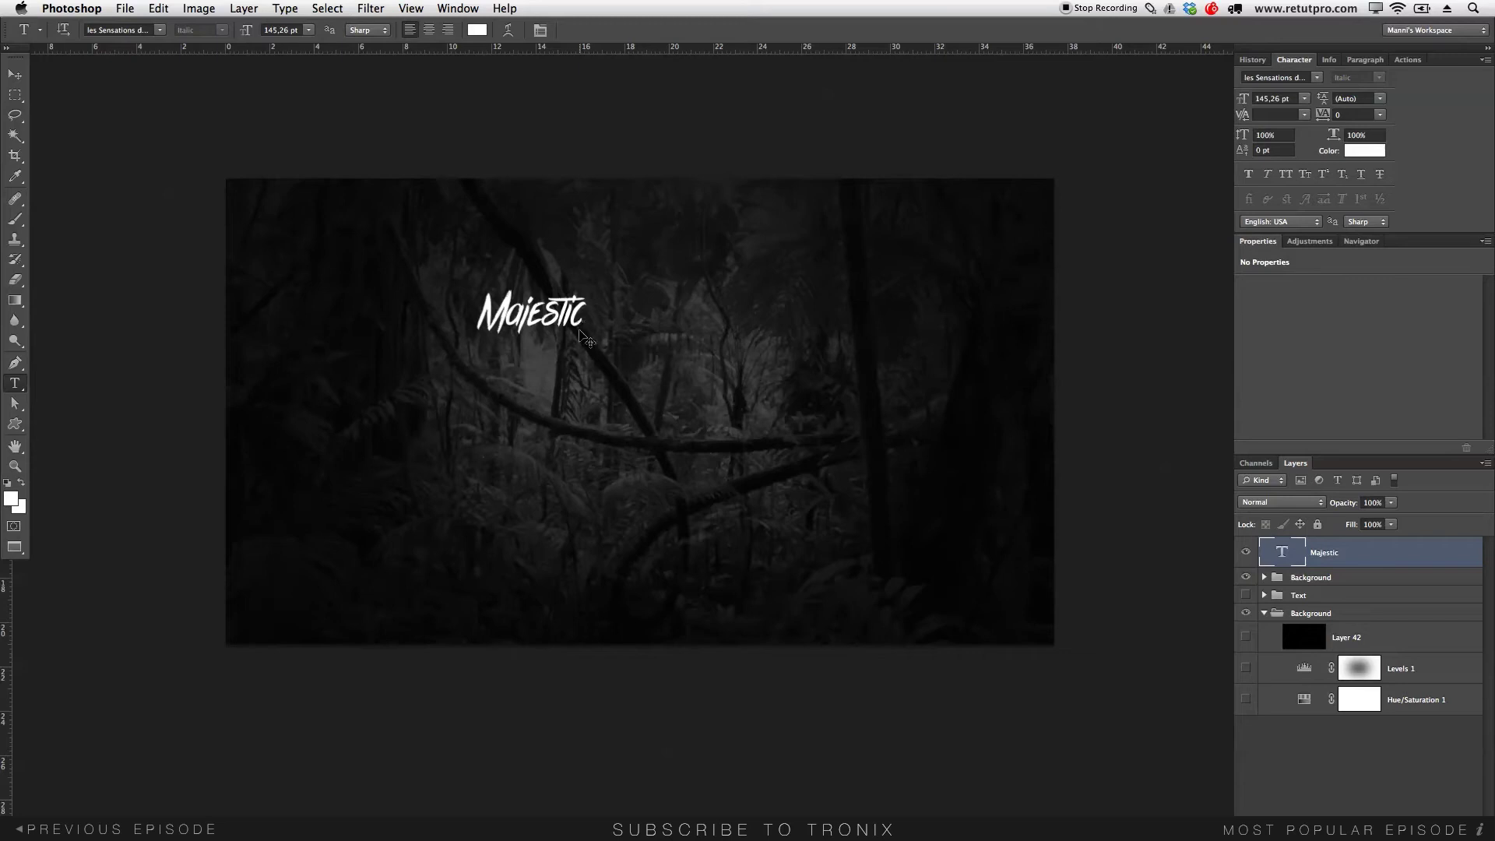
{"action": "key", "text": "ctrl+j"}
{"action": "key", "text": "v"}
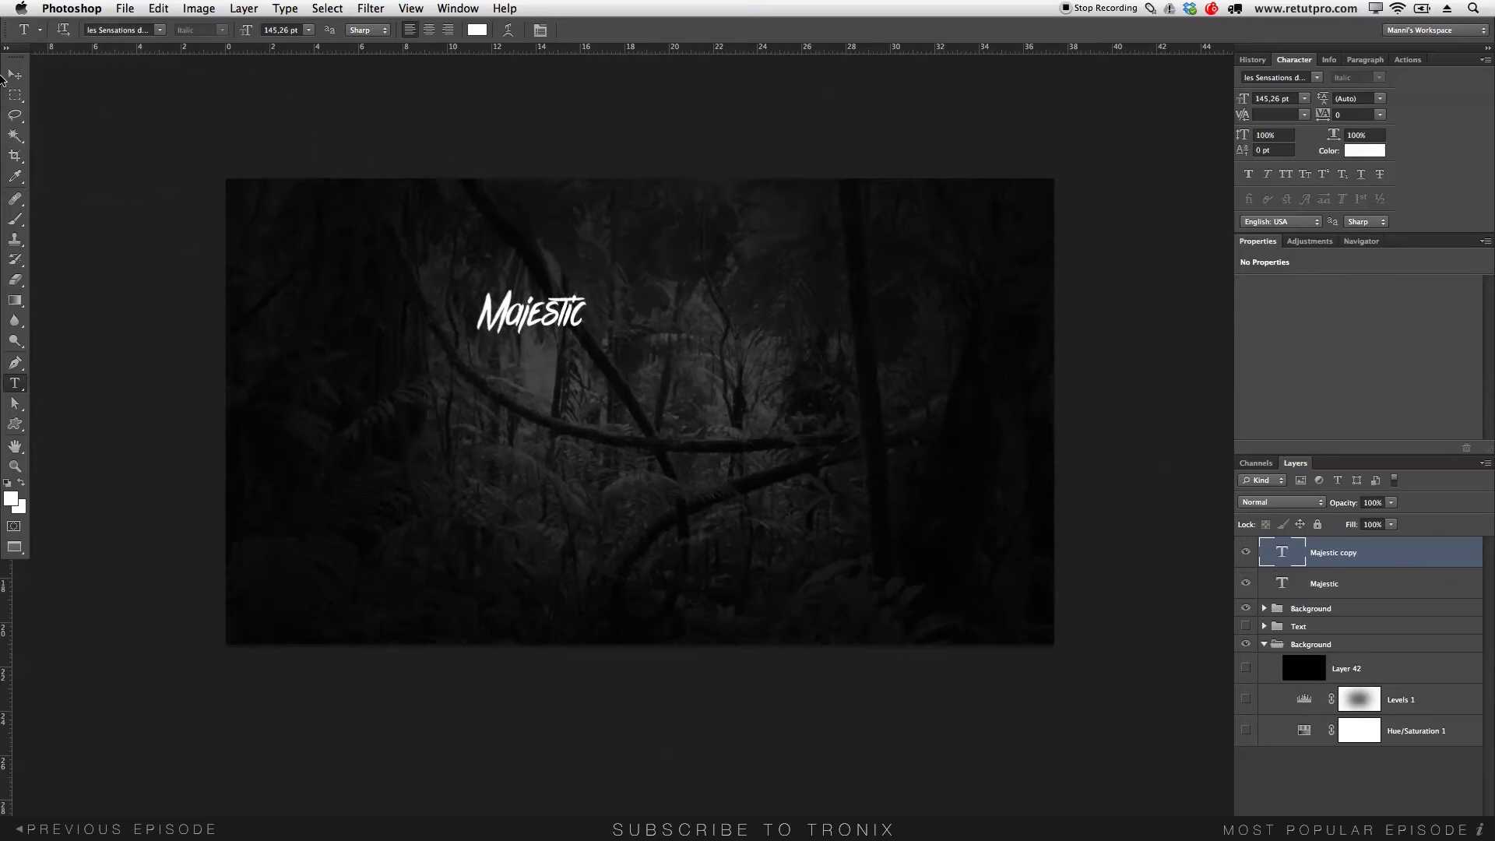
{"action": "left_click_drag", "start_coordinate": [588, 328], "coordinate": [634, 362]}
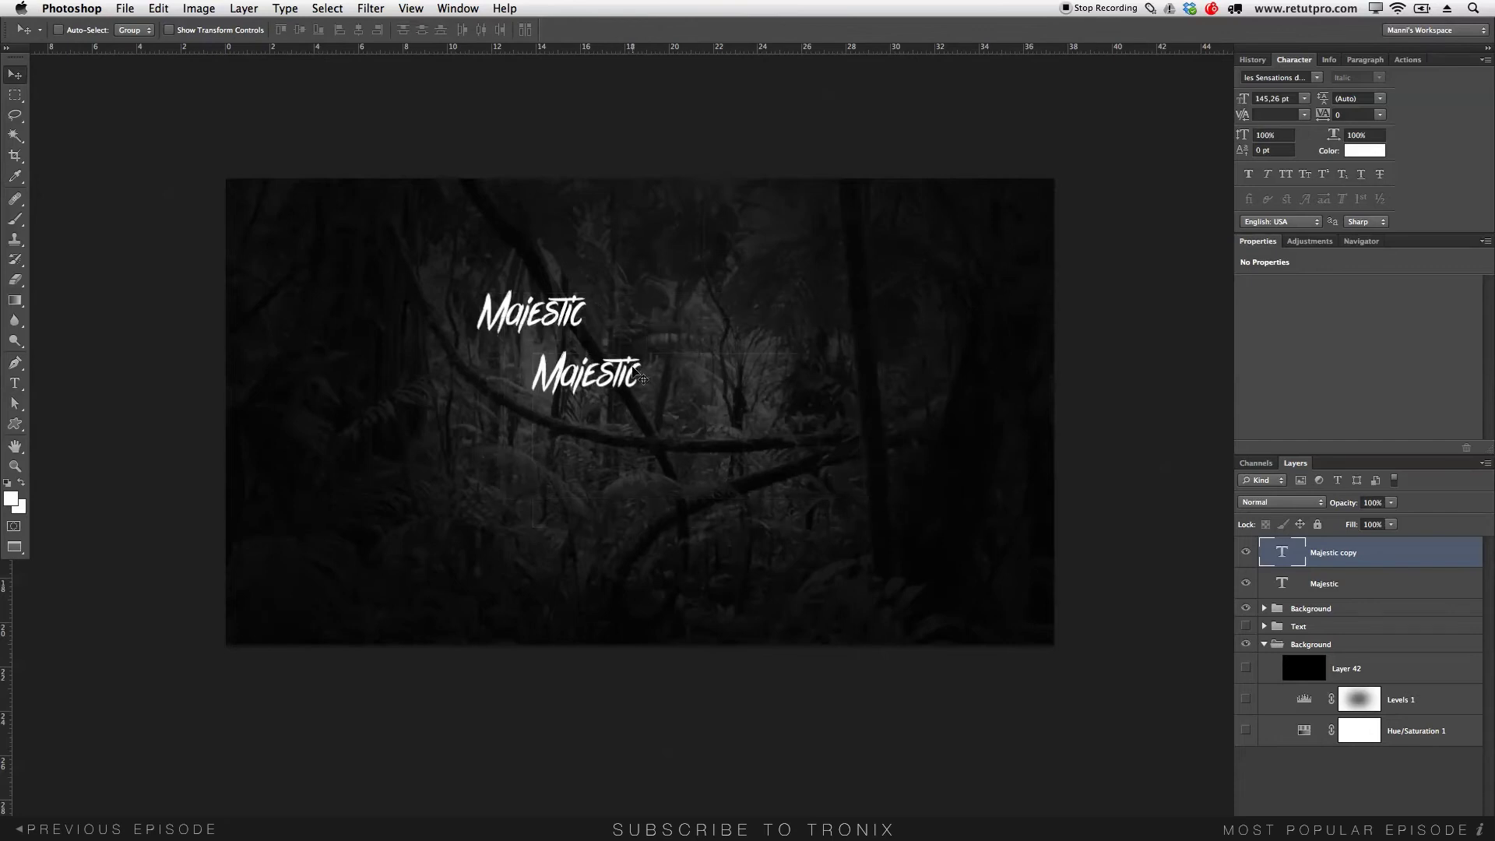
Replace the wording of the duplicated text with "Music" and commit the edit
{"action": "key", "text": "t"}
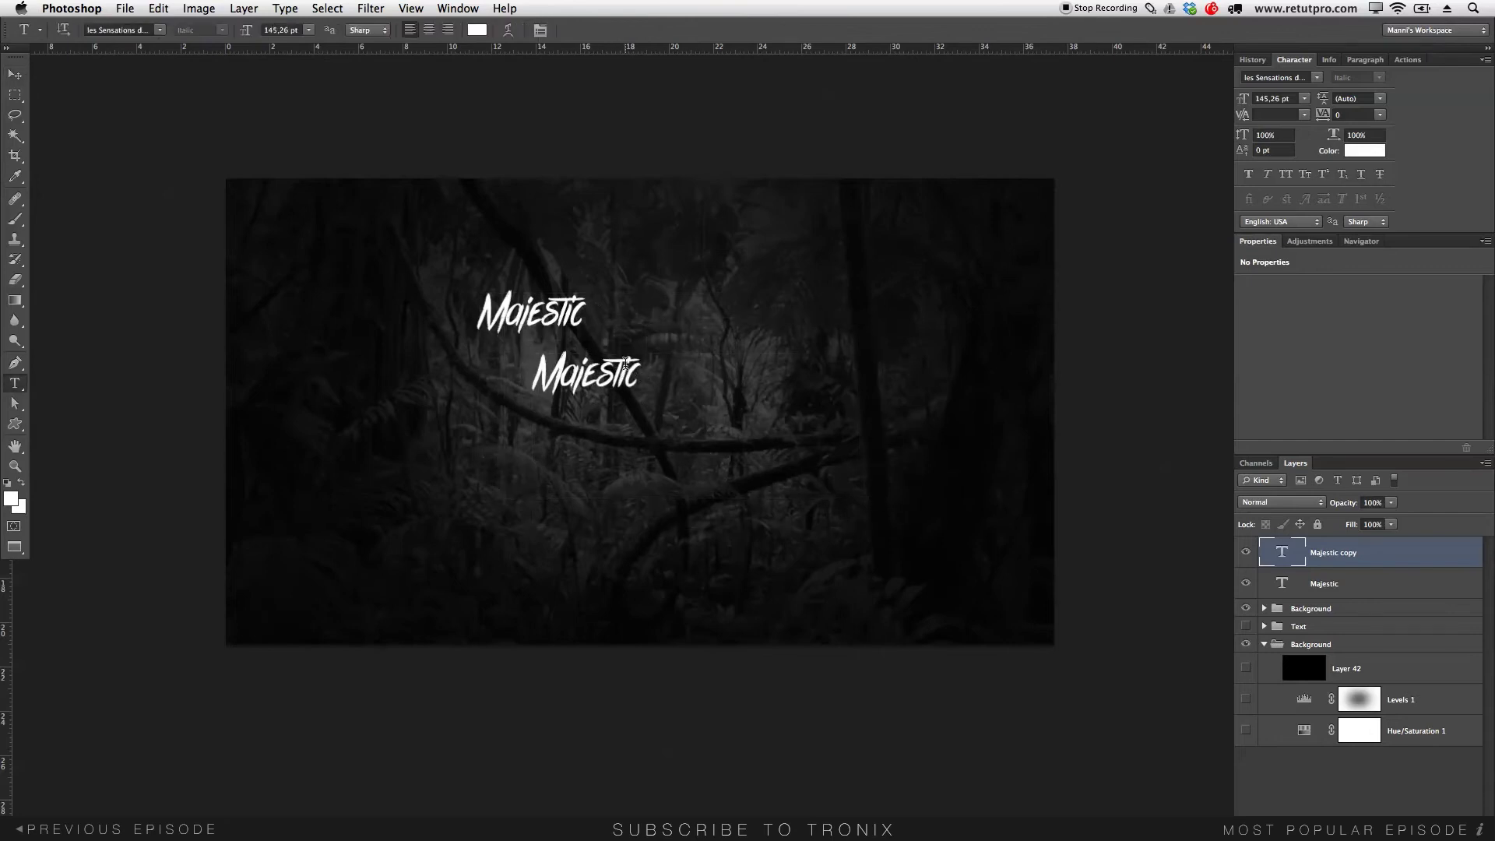
{"action": "left_click_drag", "start_coordinate": [639, 364], "coordinate": [525, 375]}
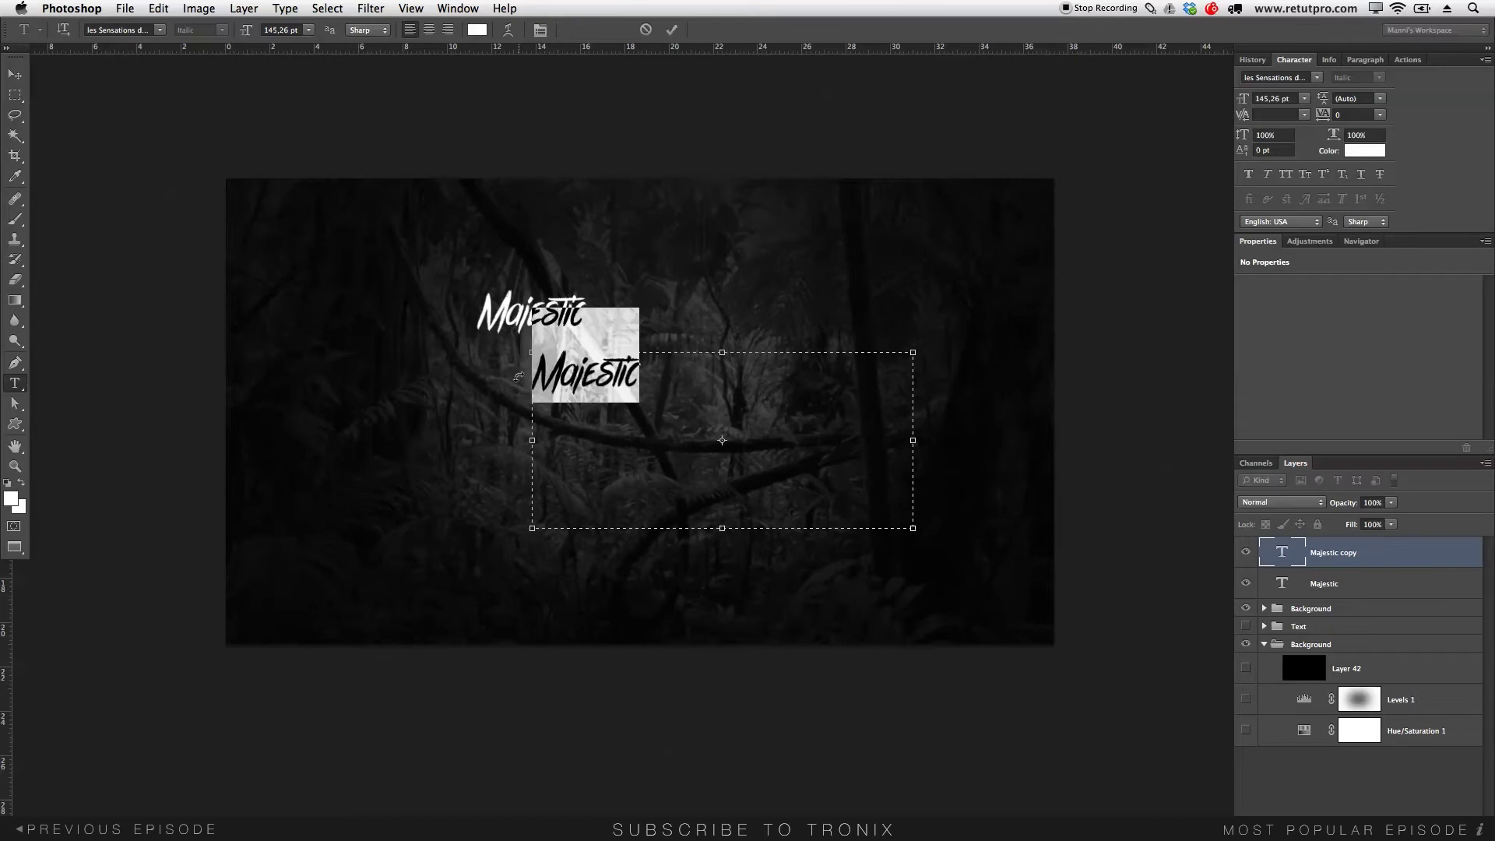
{"action": "key", "text": "BackSpace"}
{"action": "type", "text": "Music"}
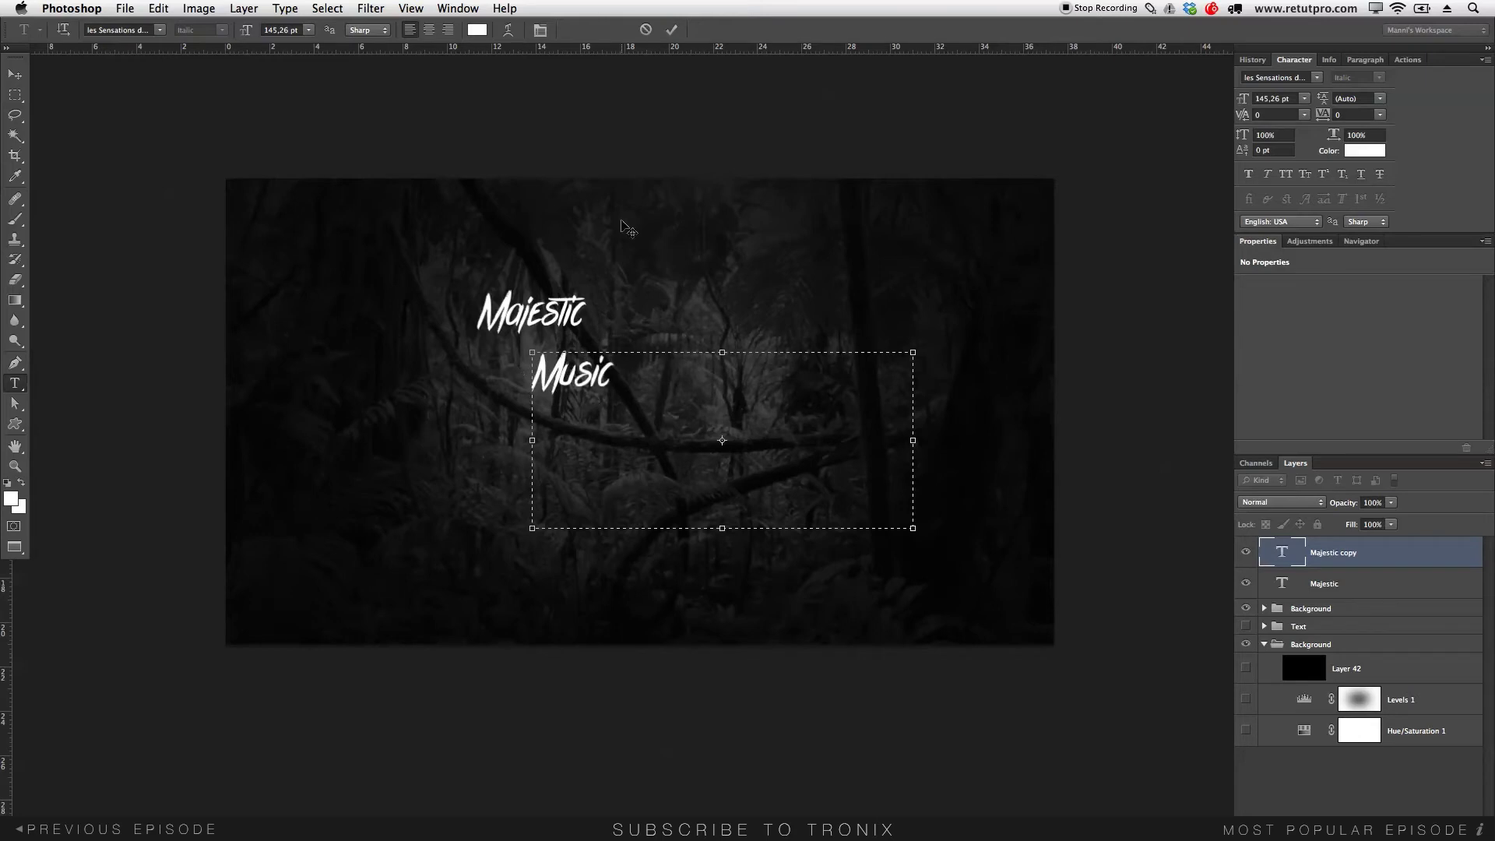
{"action": "left_click_drag", "start_coordinate": [636, 399], "coordinate": [412, 352]}
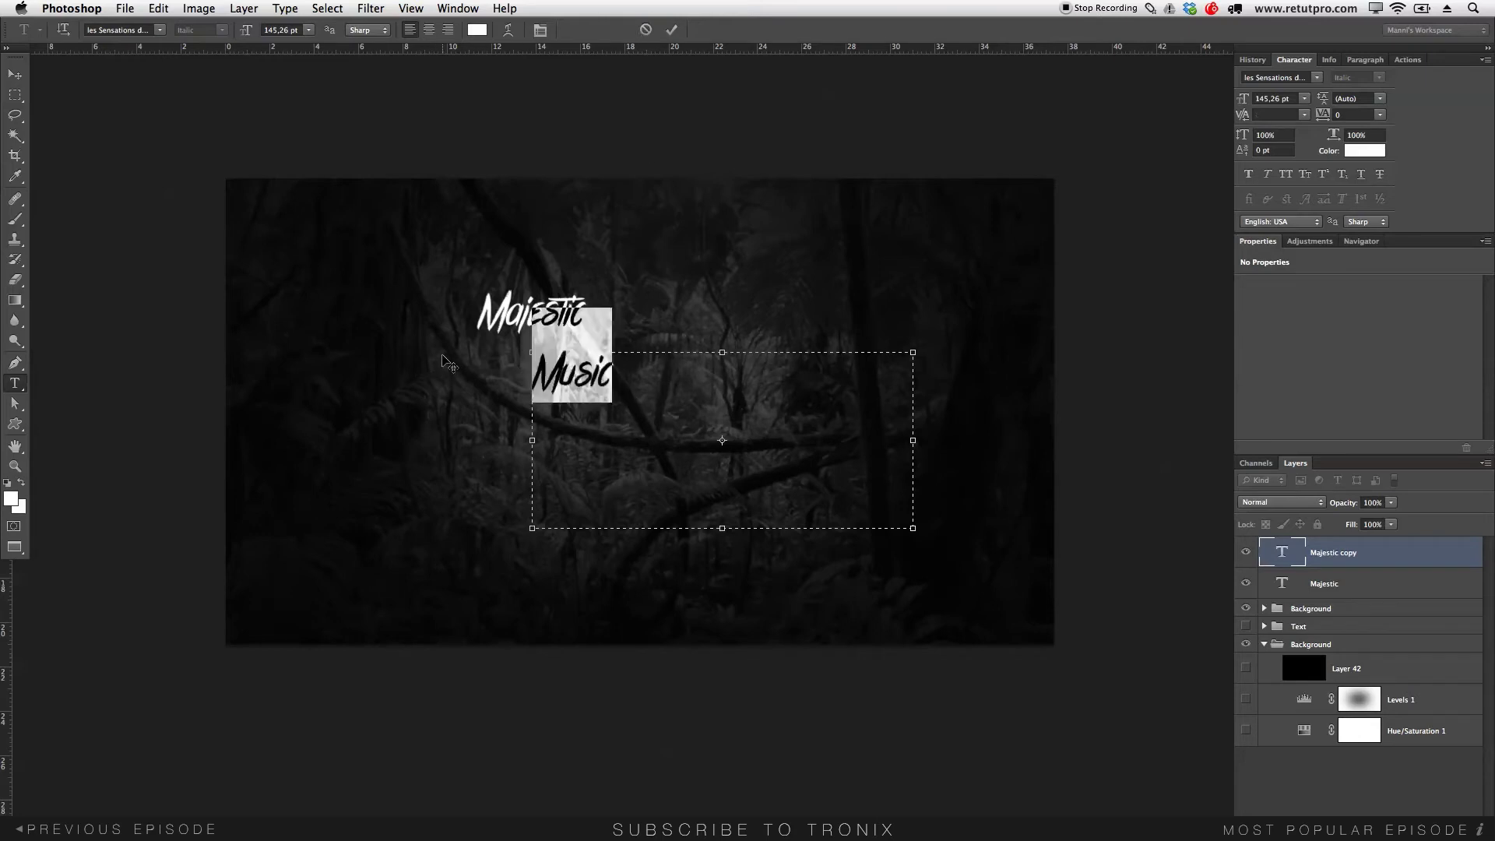
{"action": "left_click", "coordinate": [671, 30]}
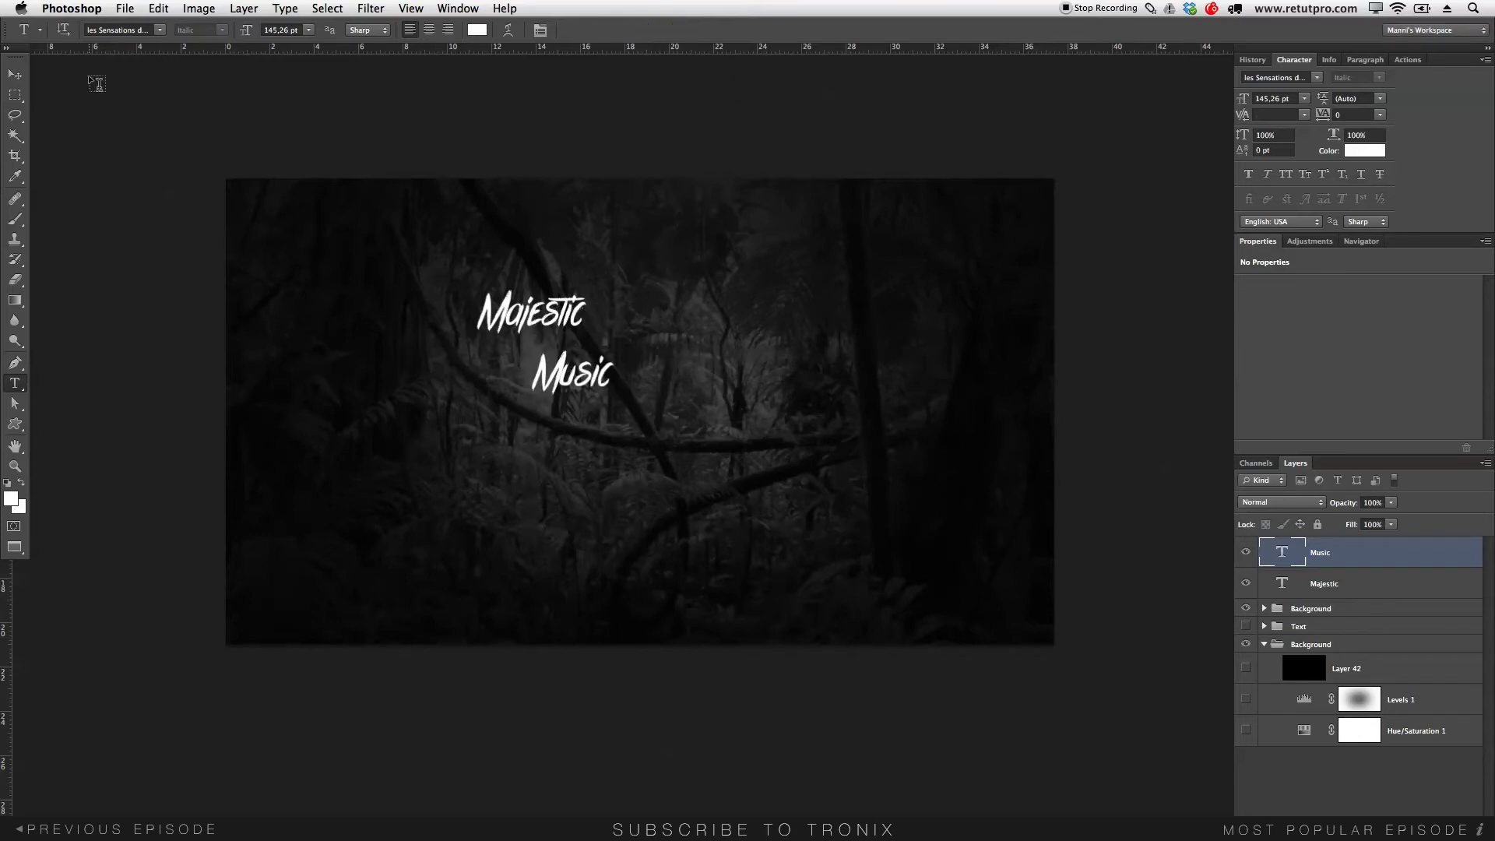
Move the word "Music" directly to the right of "Majestic", set slightly lower than it
{"action": "left_click", "coordinate": [16, 75]}
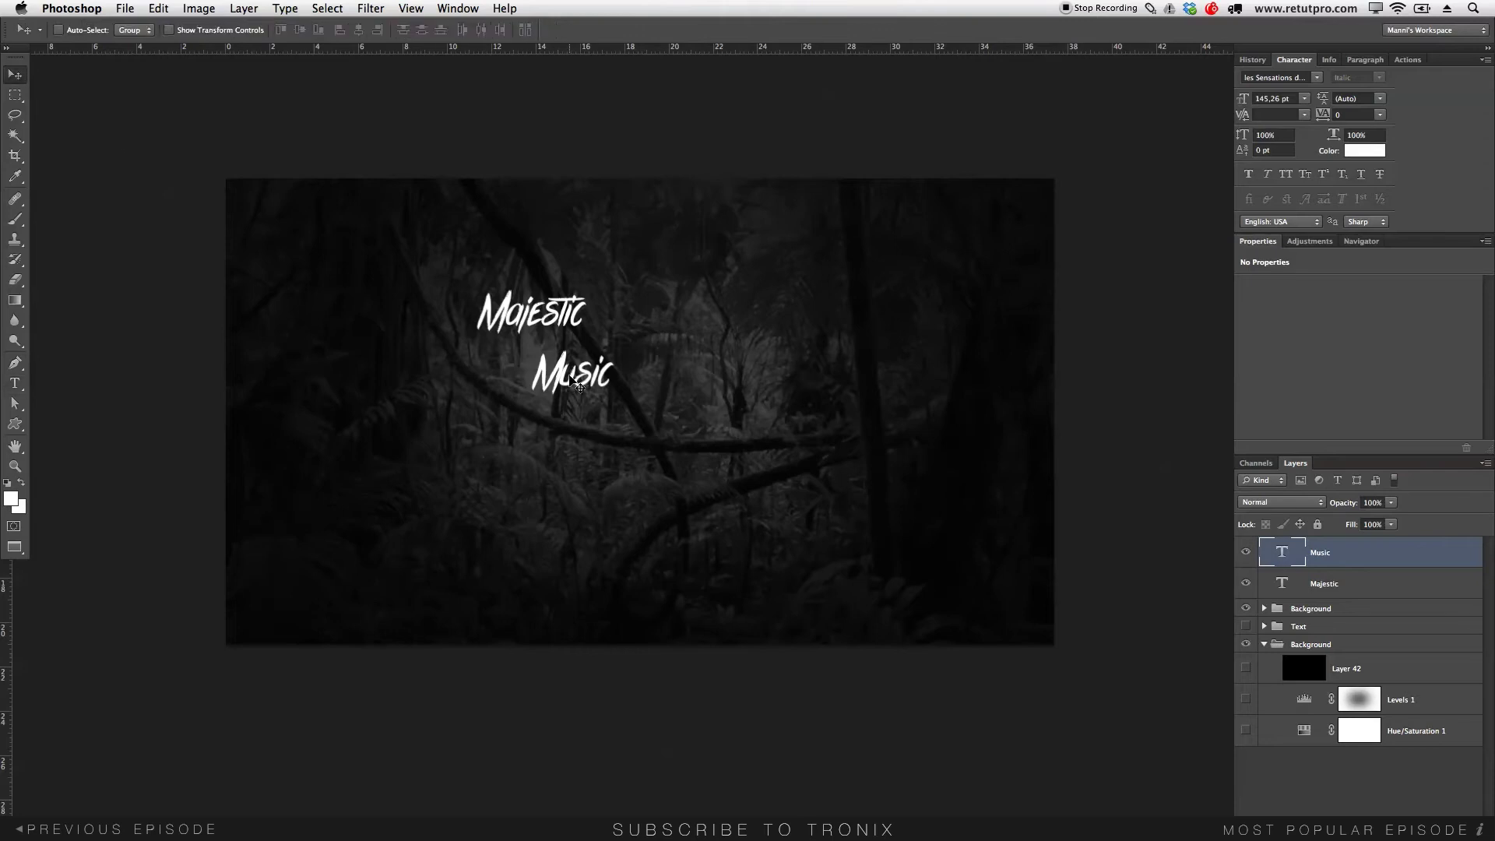
{"action": "left_click_drag", "start_coordinate": [576, 377], "coordinate": [628, 337]}
{"action": "key", "text": "Up"}
{"action": "key", "text": "Up"}
{"action": "key", "text": "Up"}
{"action": "key", "text": "Up"}
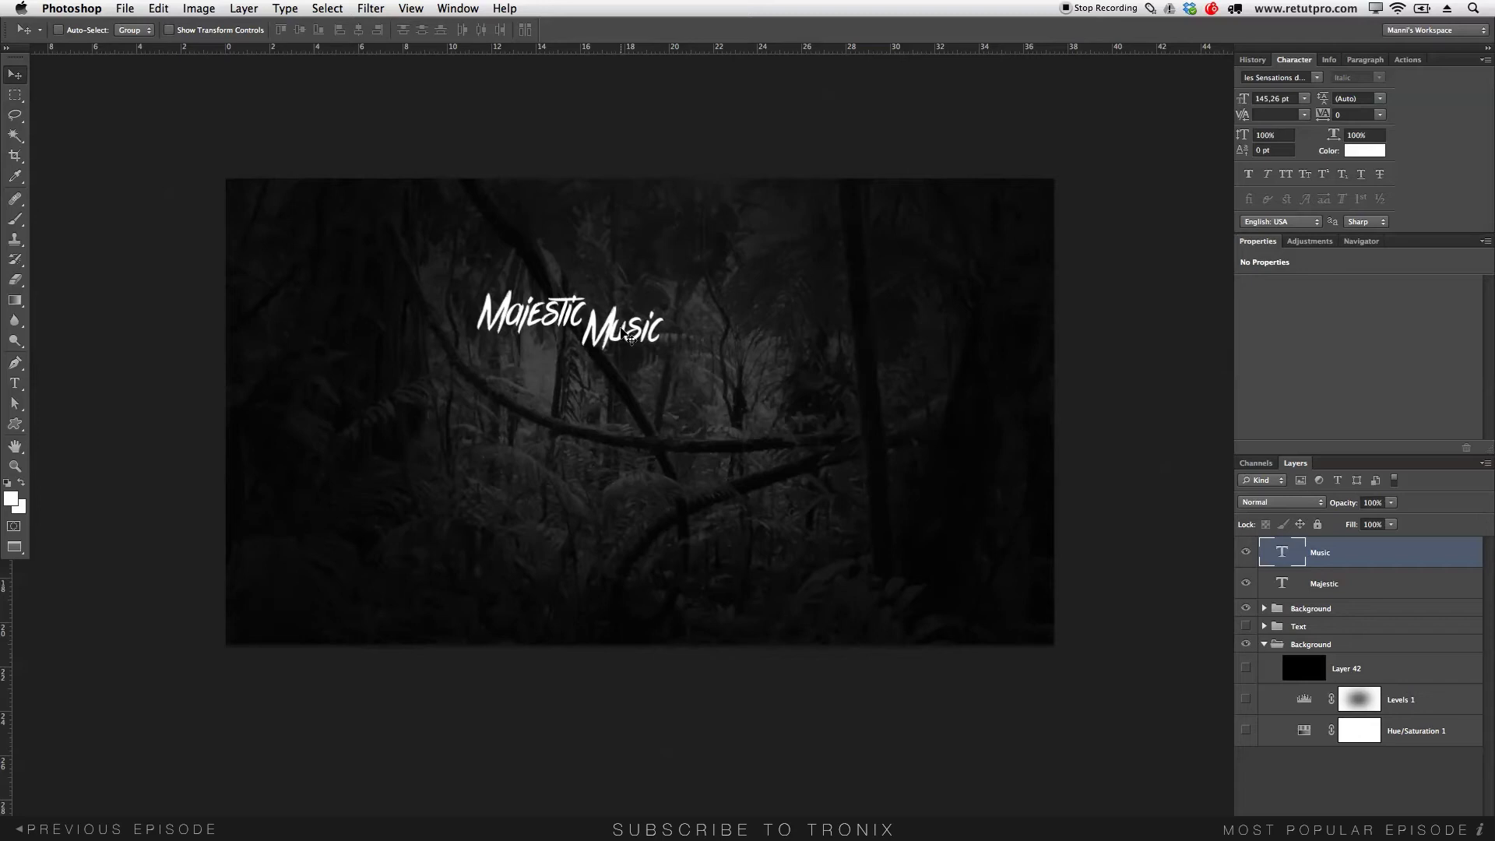
{"action": "left_click", "coordinate": [623, 332]}
Add a horizontal guide at 50% of the canvas height
{"action": "left_click", "coordinate": [410, 8]}
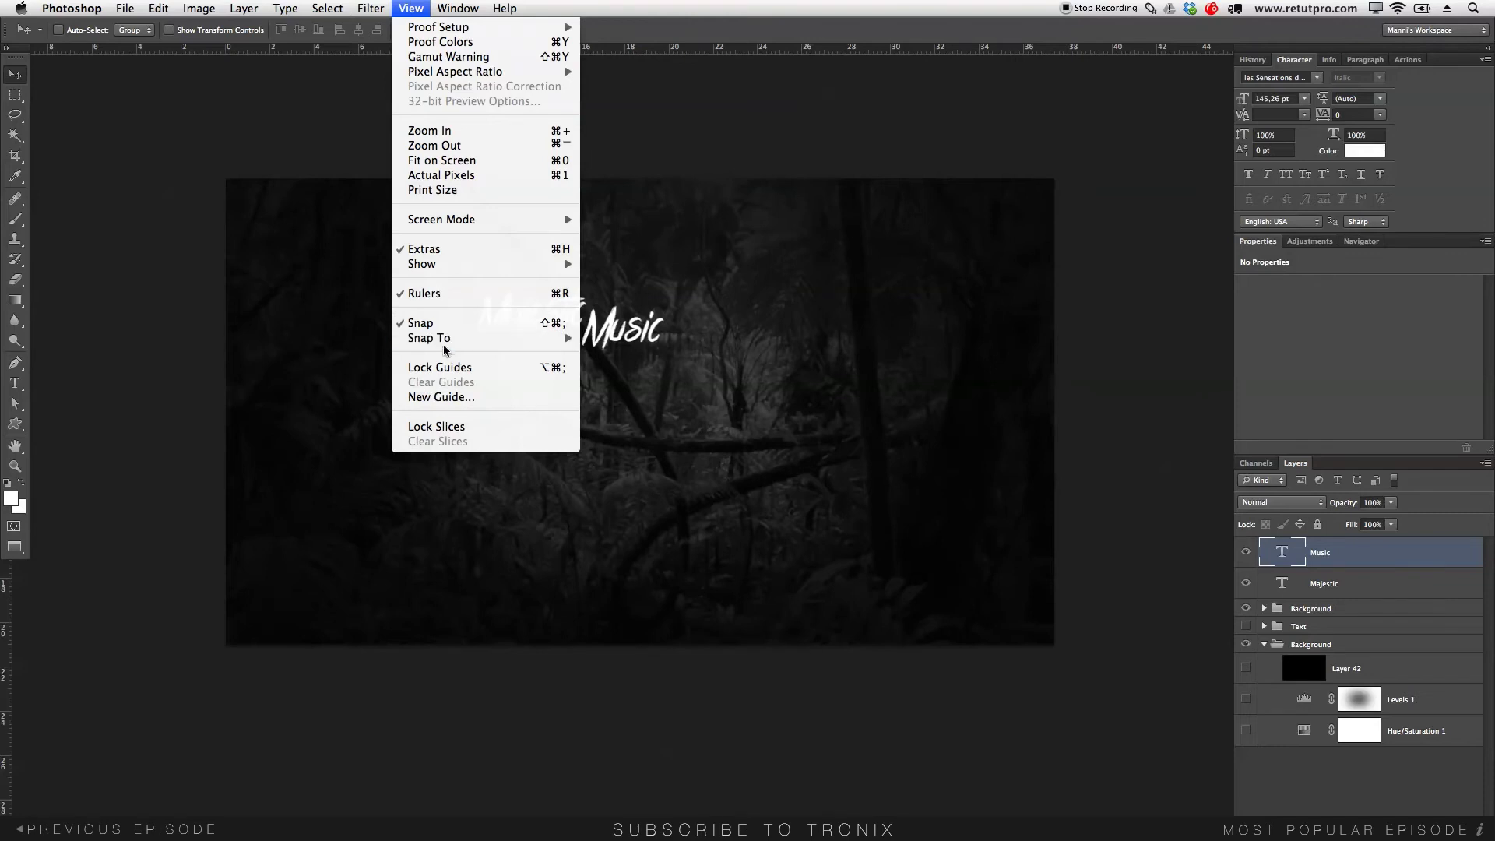
{"action": "left_click", "coordinate": [441, 396]}
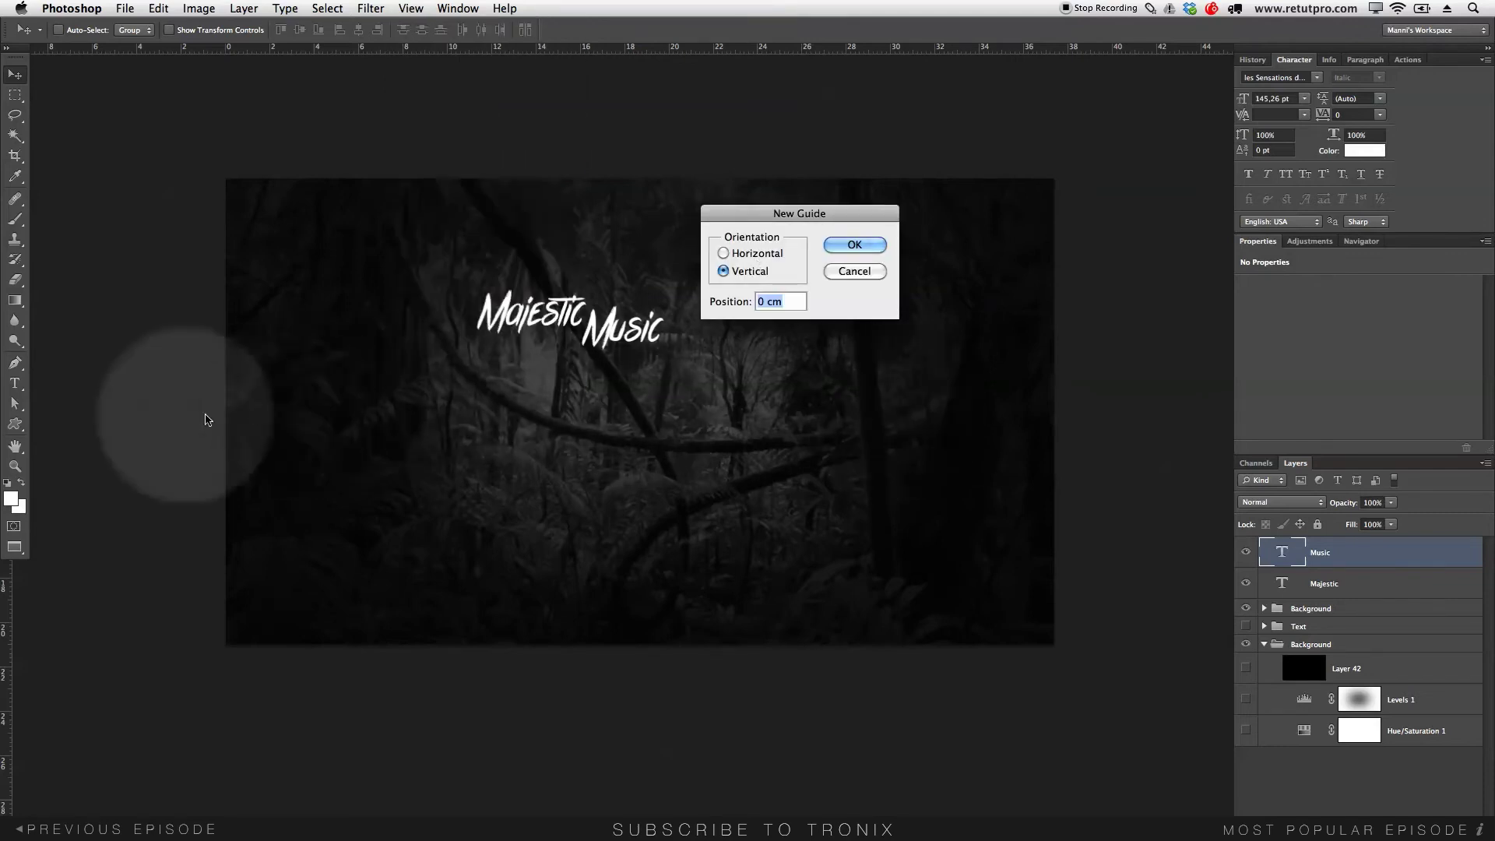
{"action": "left_click", "coordinate": [737, 253]}
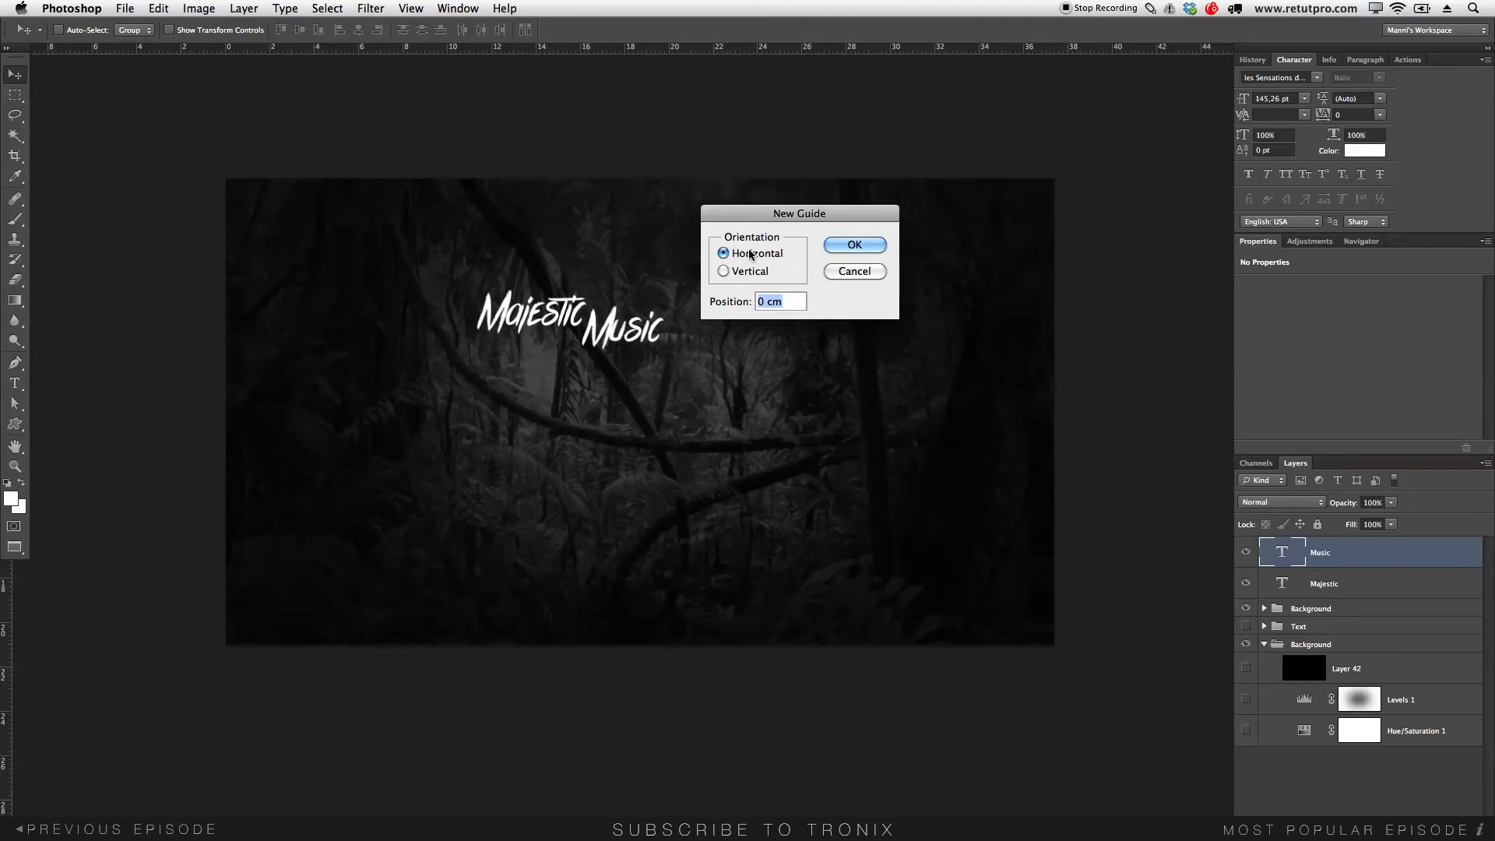
{"action": "type", "text": "50%"}
{"action": "left_click", "coordinate": [854, 246]}
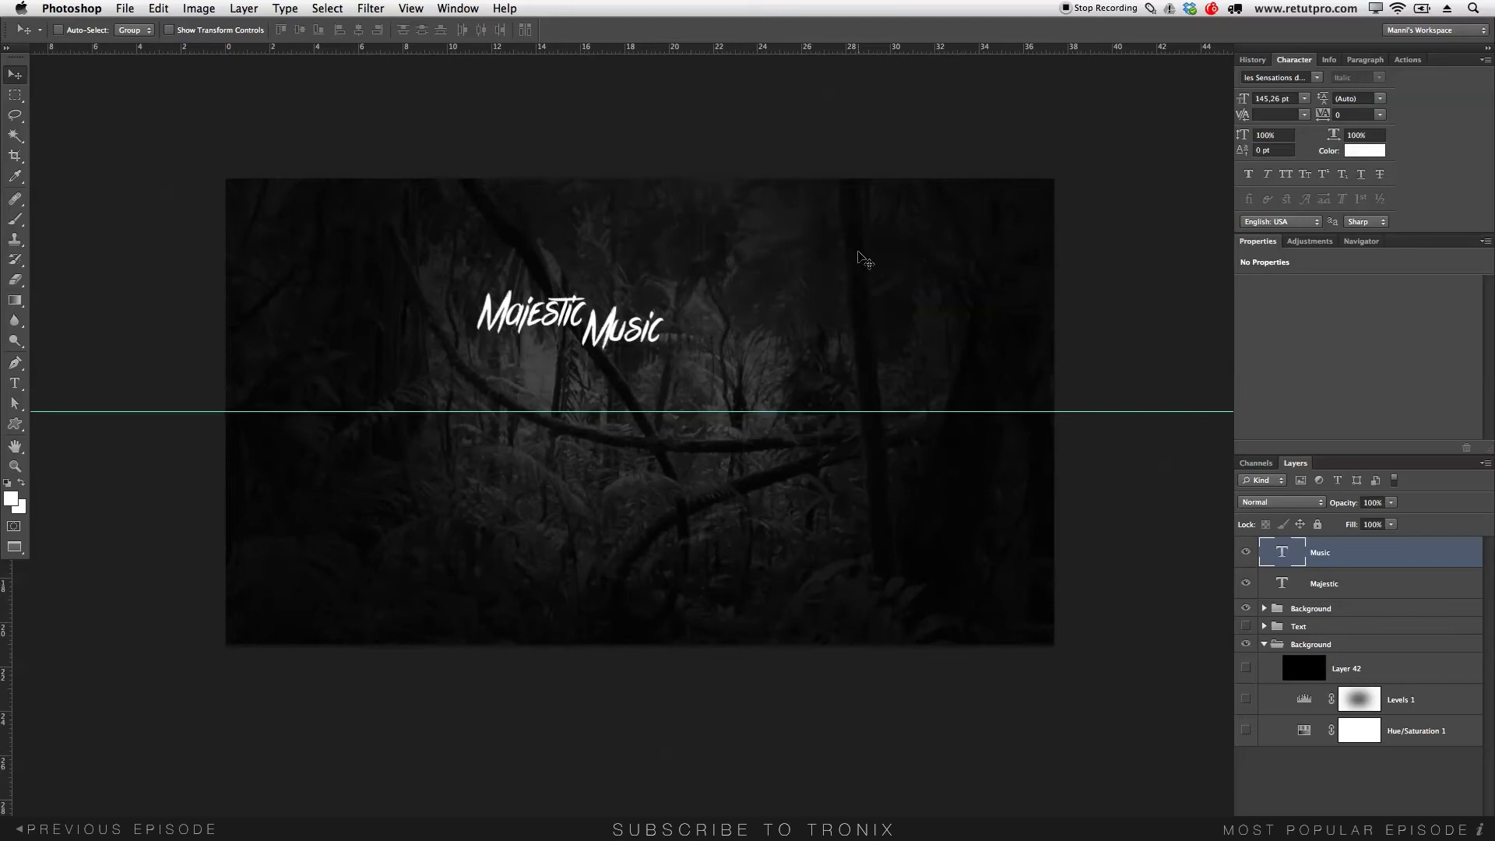
Select the "Music" and "Majestic" layers together and enlarge them with Free Transform toward the canvas's upper-left corner
{"action": "left_click", "coordinate": [1367, 586], "text": "shift"}
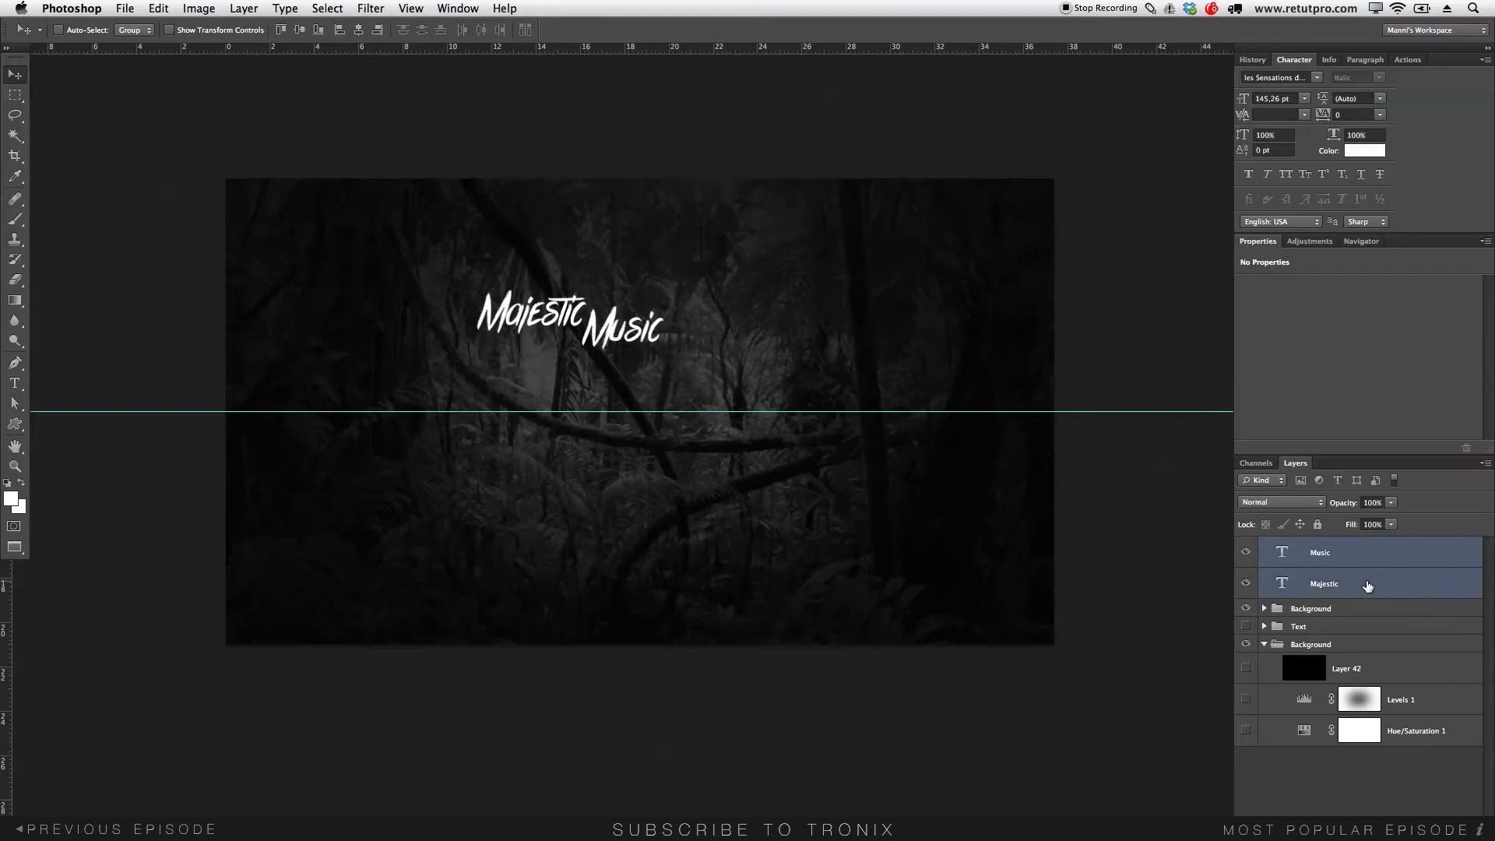
{"action": "key", "text": "ctrl+t"}
{"action": "key", "text": "shift+Tab"}
{"action": "key", "text": "shift+Tab"}
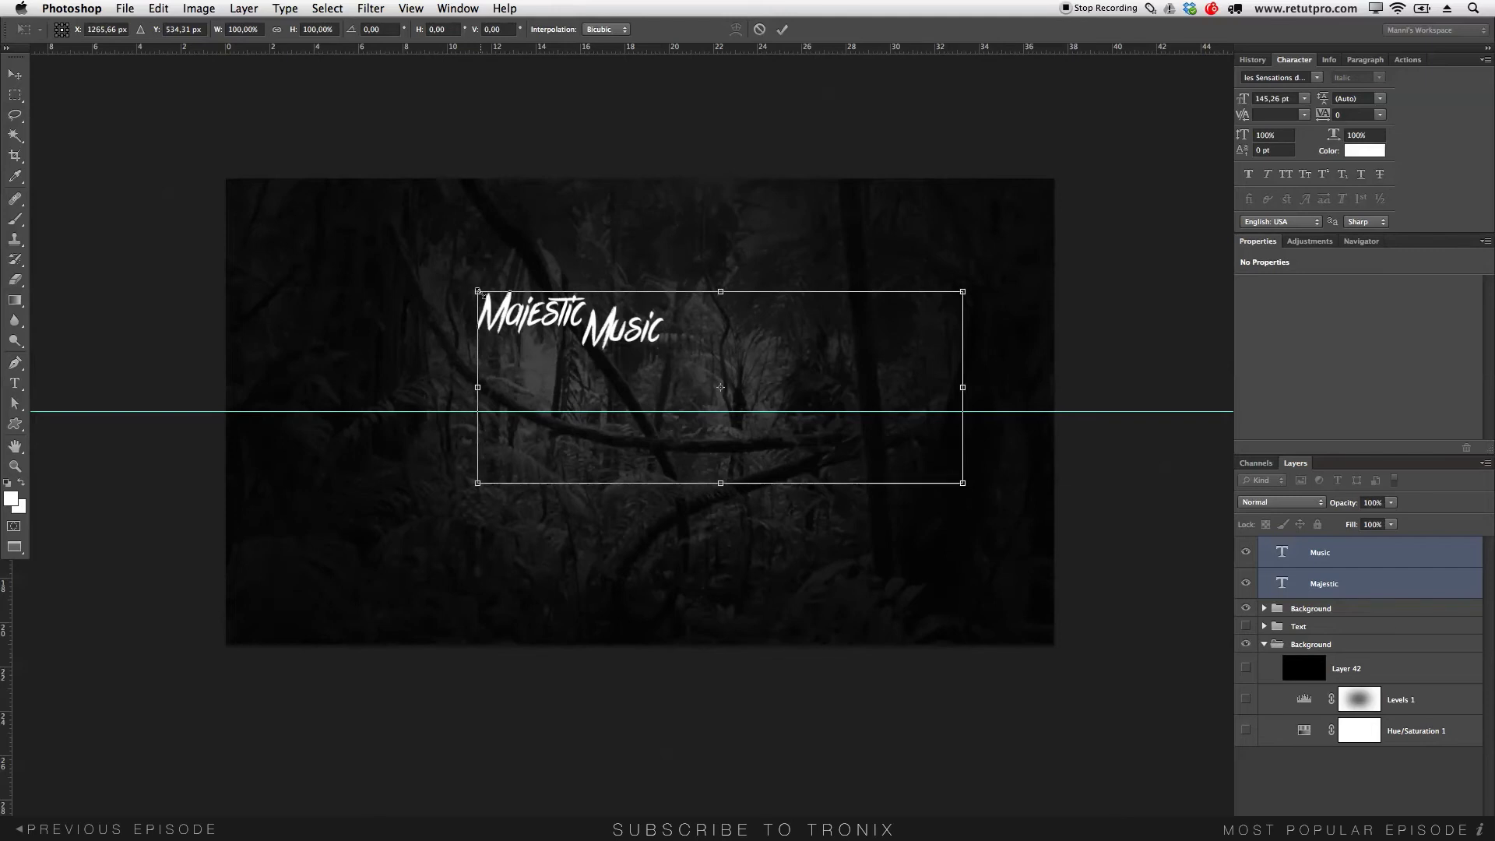
{"action": "left_click_drag", "start_coordinate": [480, 286], "coordinate": [325, 205]}
{"action": "left_click", "coordinate": [782, 30]}
Rotate the two title words together by about -11.45° so they slant upward to the right
{"action": "key", "text": "z"}
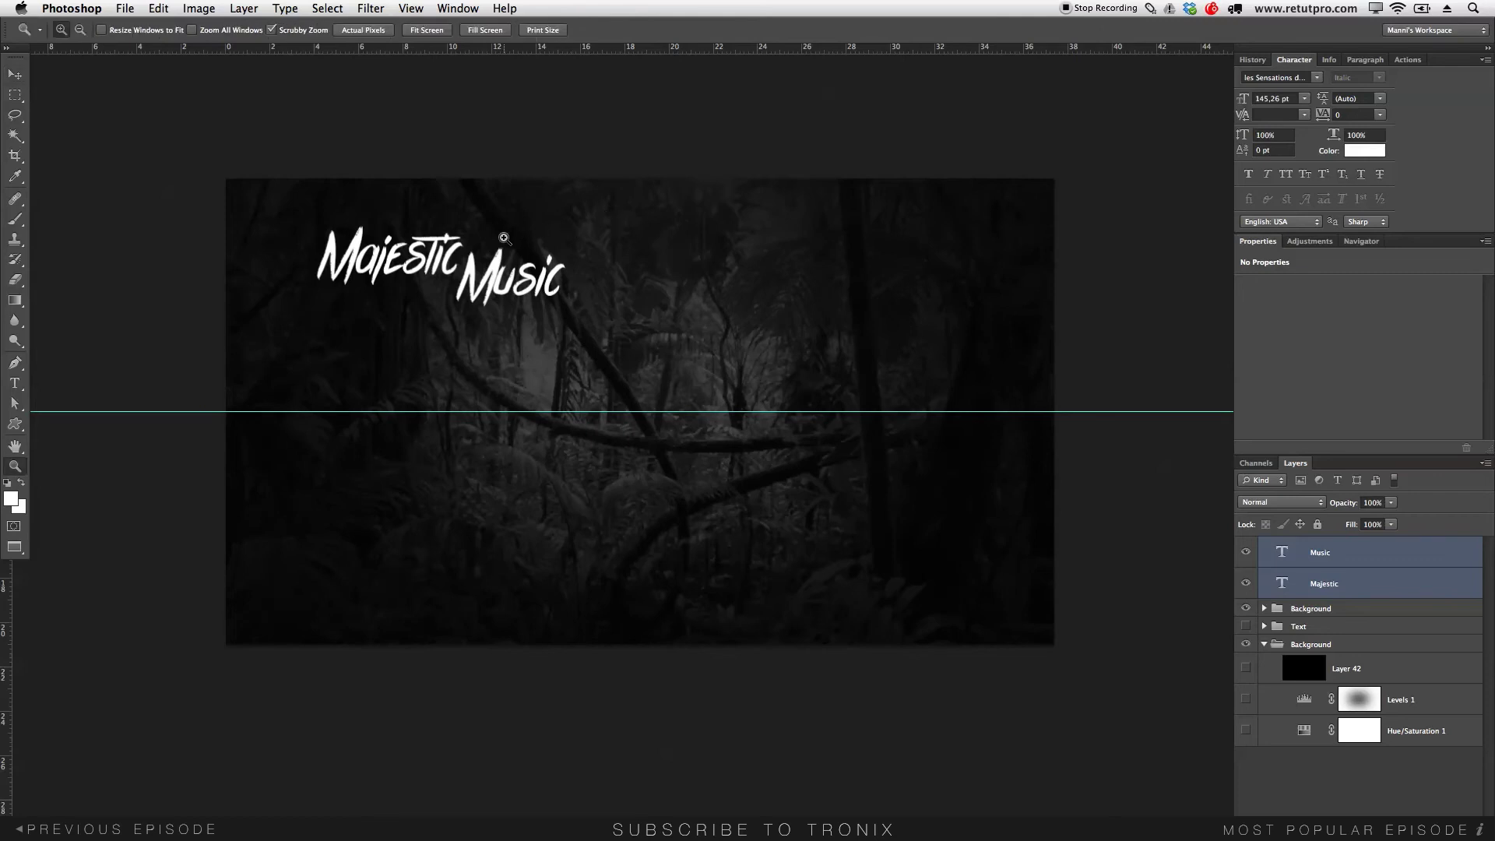
{"action": "left_click_drag", "start_coordinate": [506, 240], "coordinate": [604, 240]}
{"action": "left_click_drag", "start_coordinate": [679, 442], "coordinate": [579, 441]}
{"action": "left_click_drag", "start_coordinate": [738, 419], "coordinate": [684, 378]}
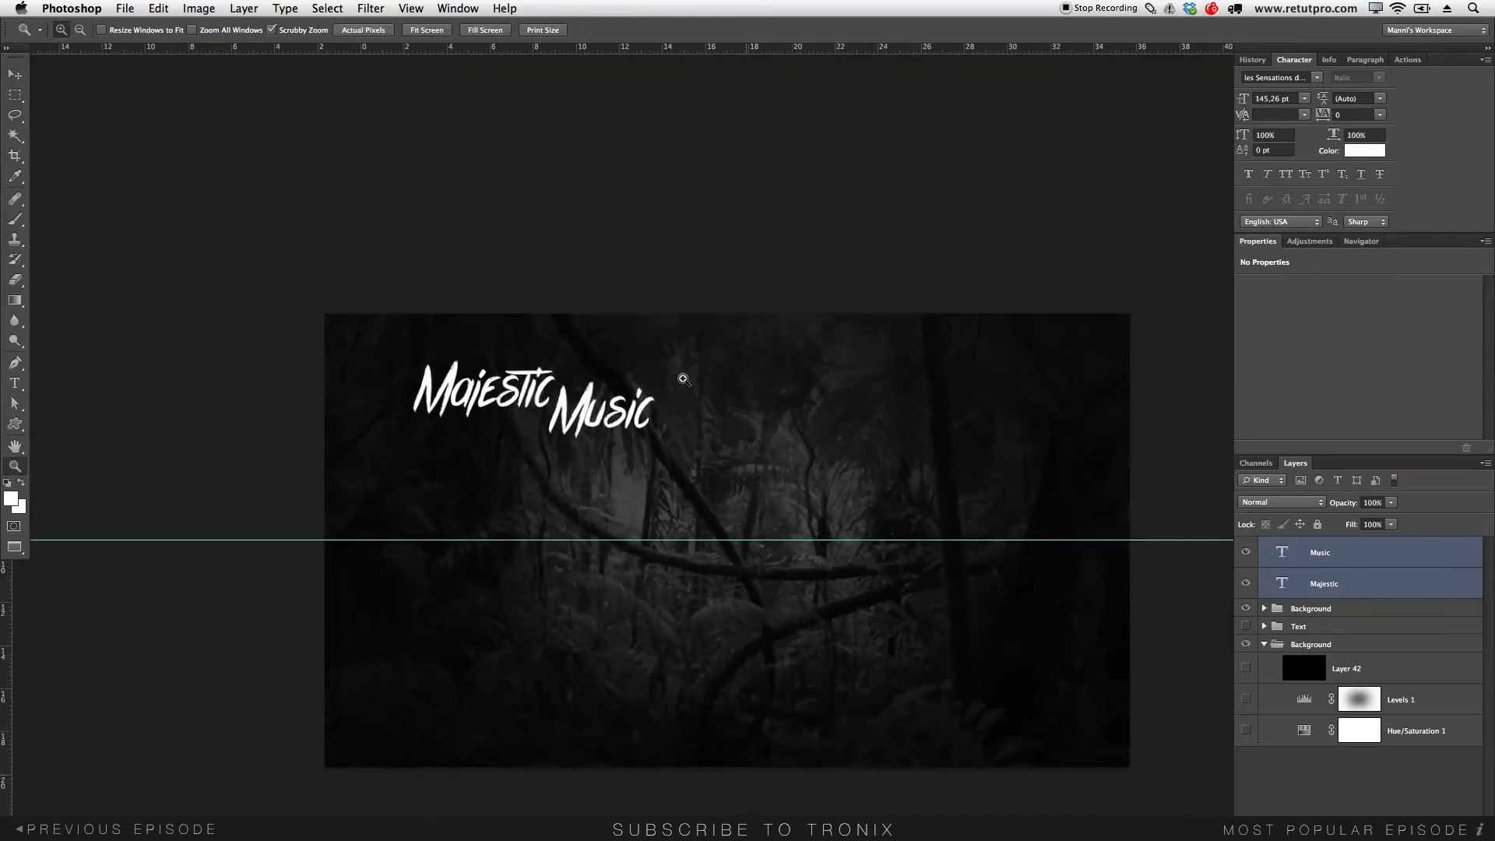
{"action": "left_click_drag", "start_coordinate": [513, 252], "coordinate": [704, 416]}
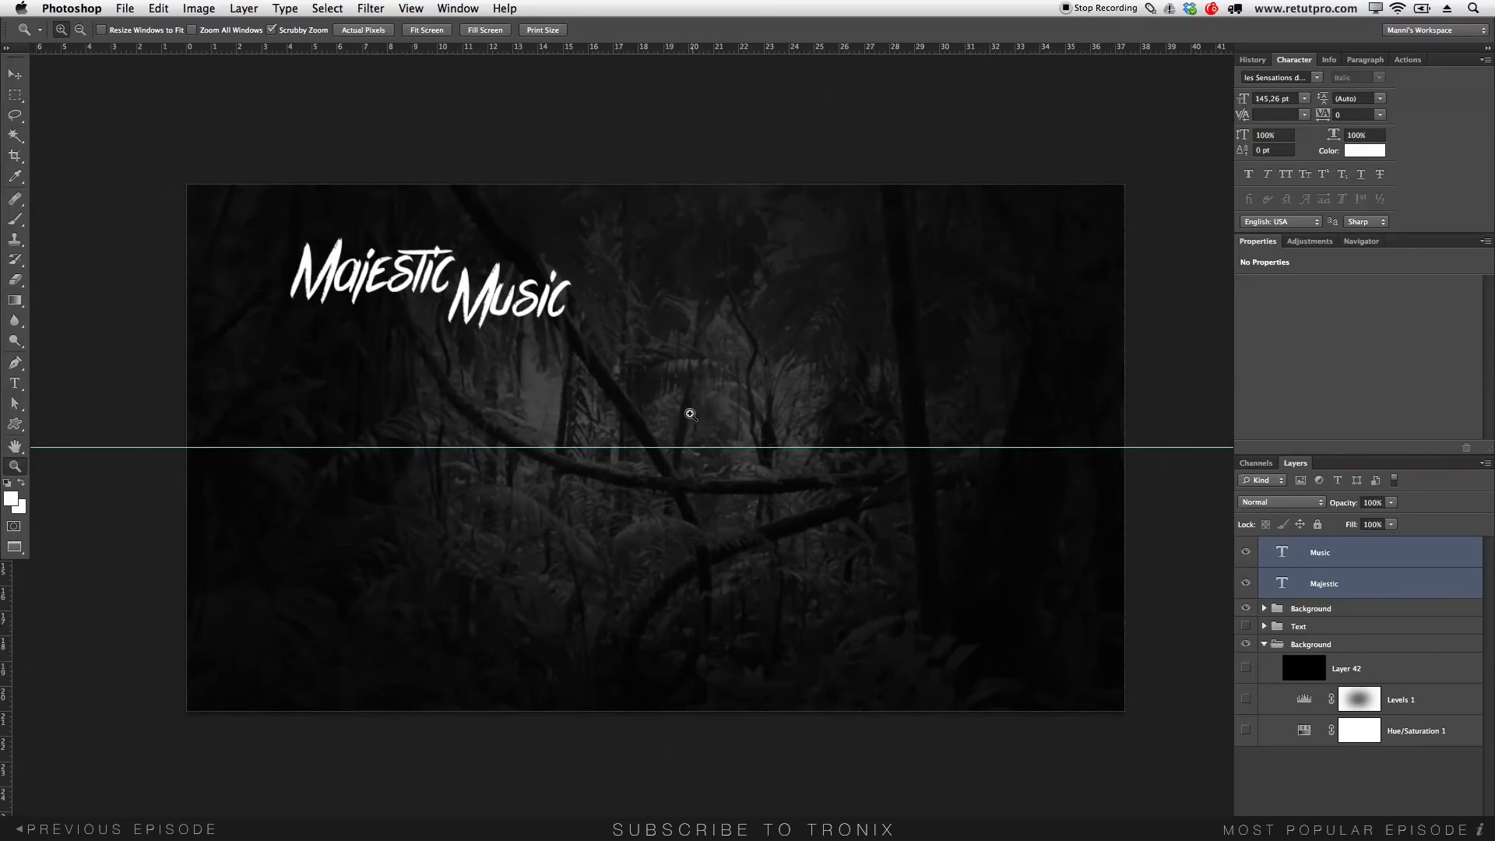
{"action": "scroll", "coordinate": [693, 415], "scroll_direction": "up", "scroll_amount": 1}
{"action": "left_click", "coordinate": [1123, 572]}
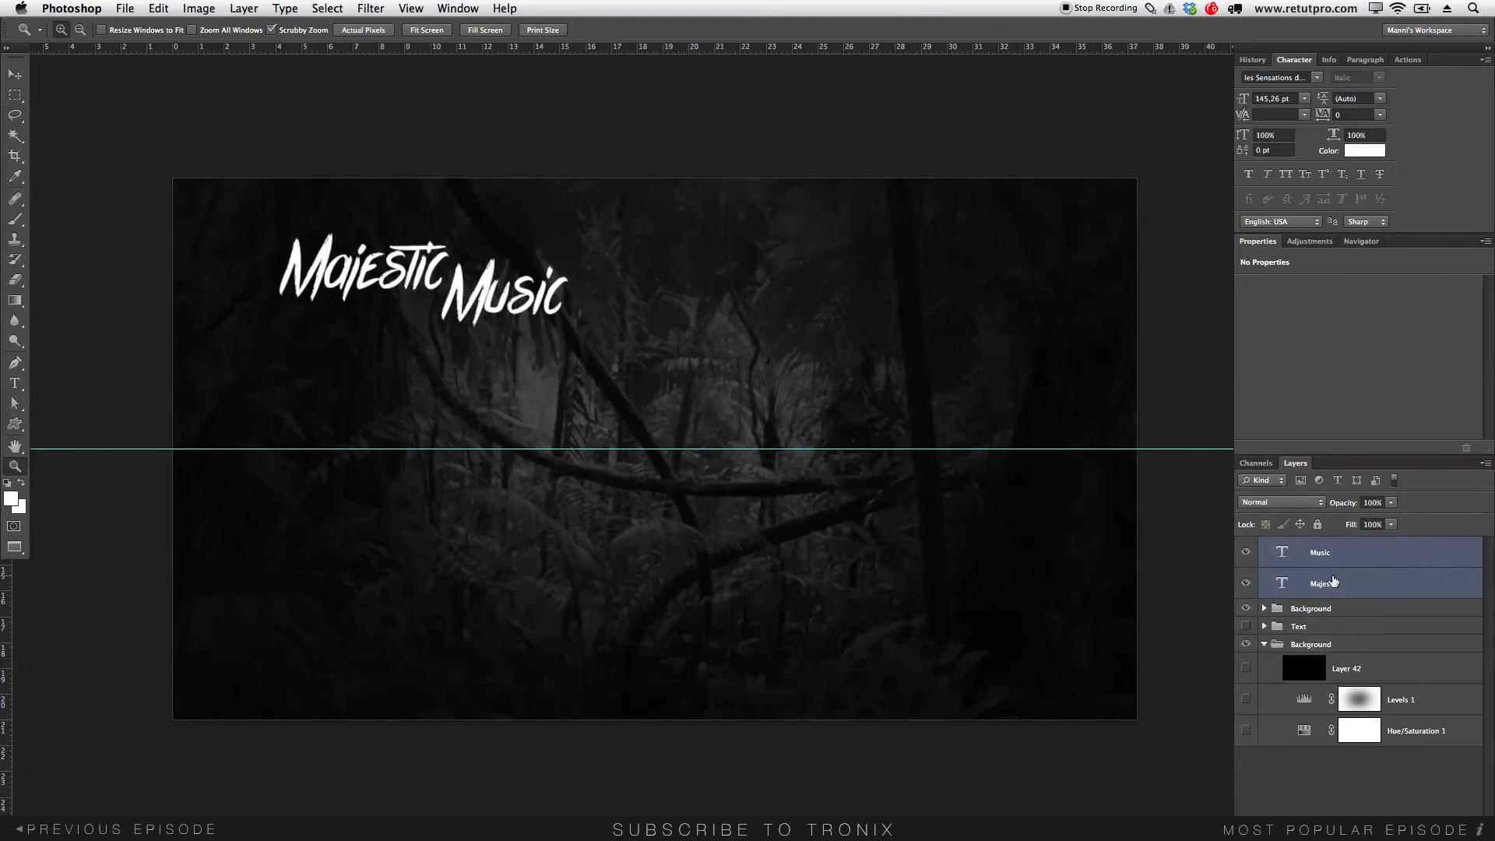
{"action": "key", "text": "super+t"}
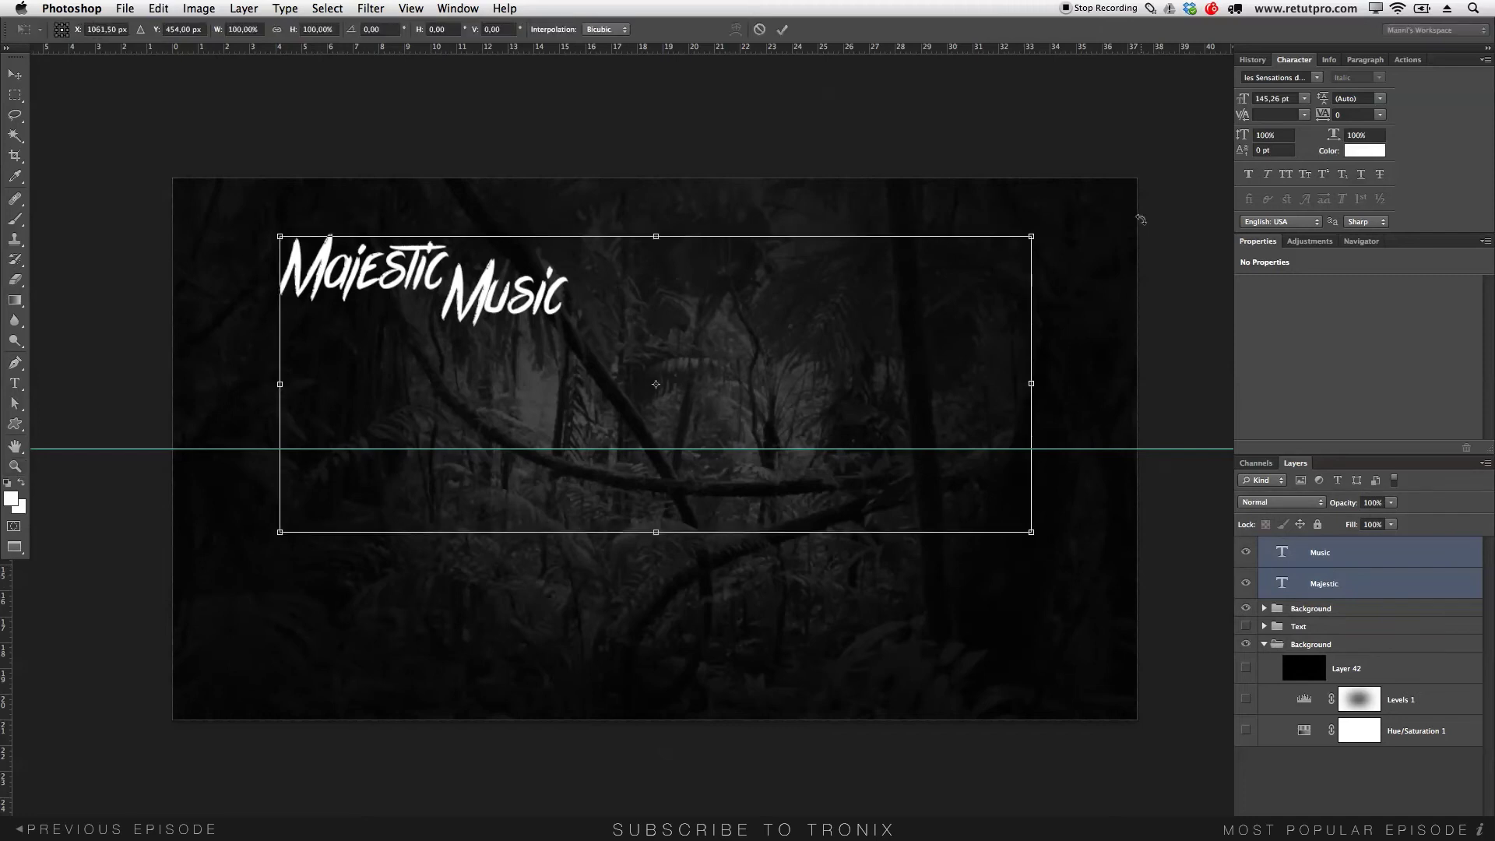
{"action": "left_click", "coordinate": [1085, 218]}
{"action": "left_click_drag", "start_coordinate": [1061, 218], "coordinate": [1016, 144]}
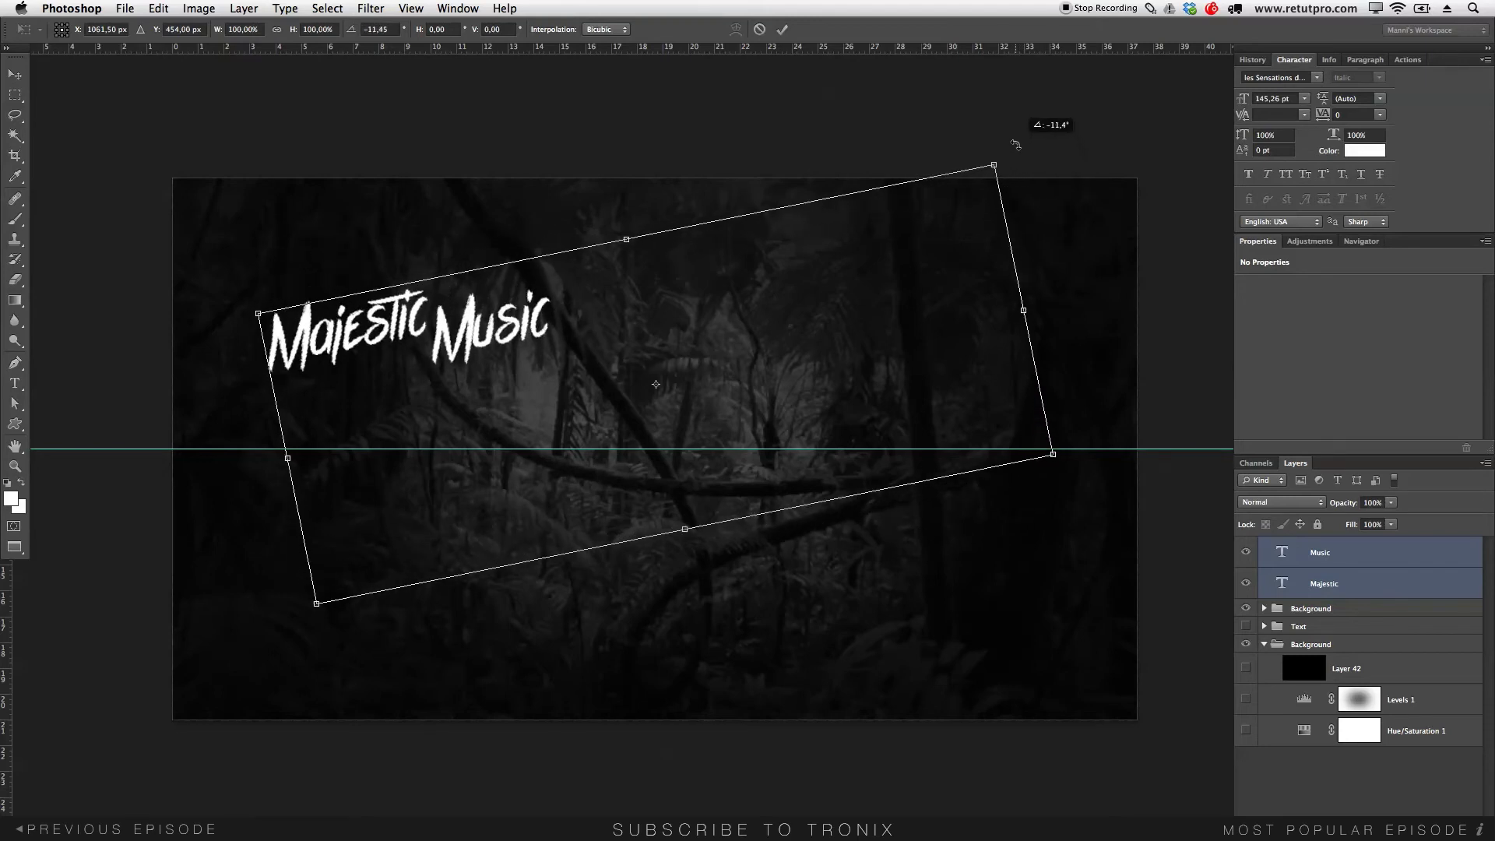
{"action": "left_click", "coordinate": [782, 29]}
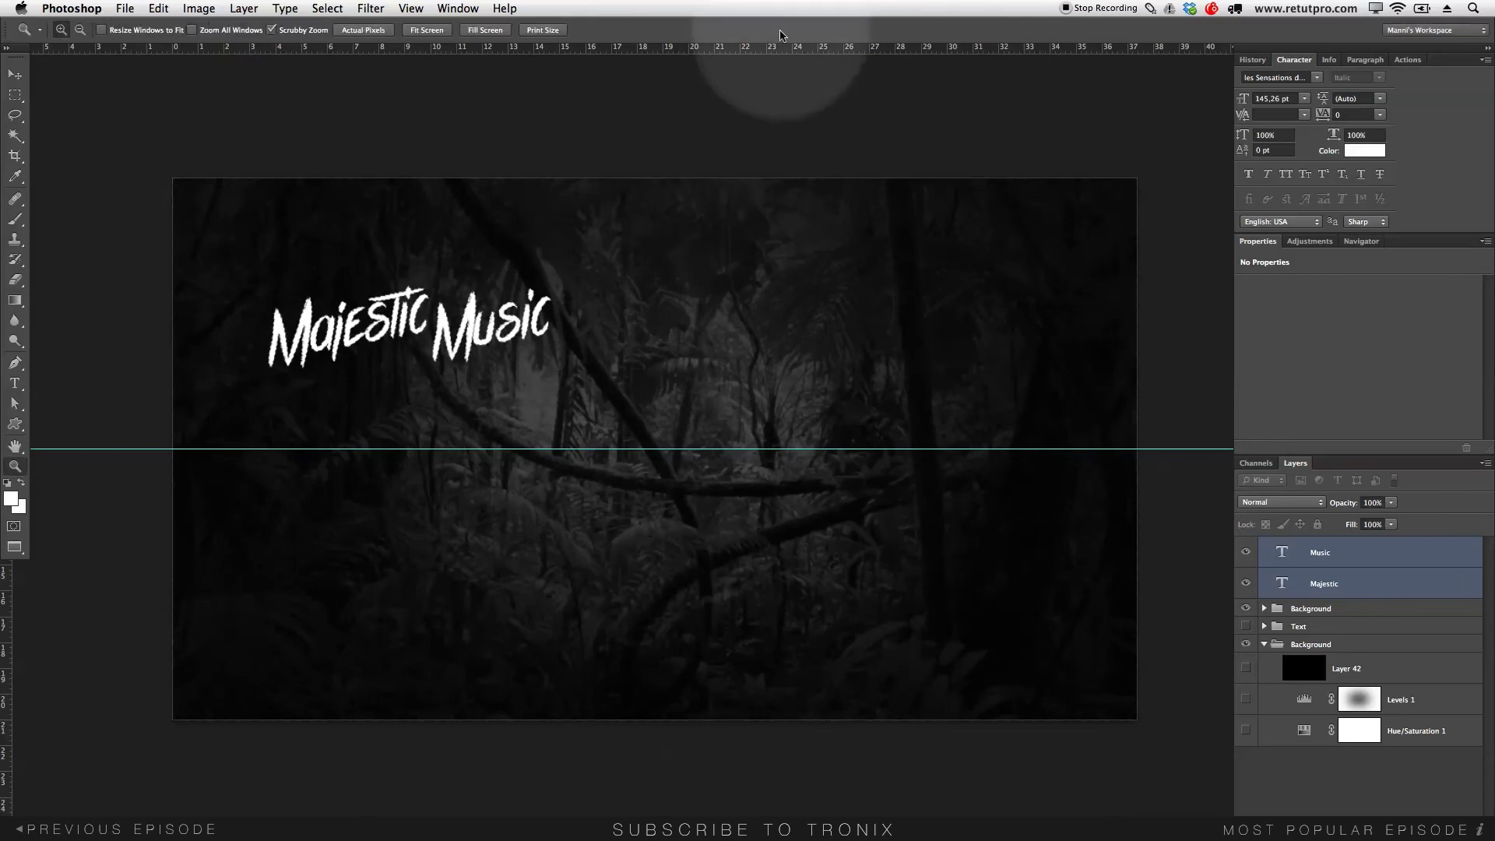
Move the slanted "Majestic Music" title to the horizontal center of the image, just above the guide
{"action": "key", "text": "v"}
{"action": "left_click_drag", "start_coordinate": [461, 315], "coordinate": [669, 392]}
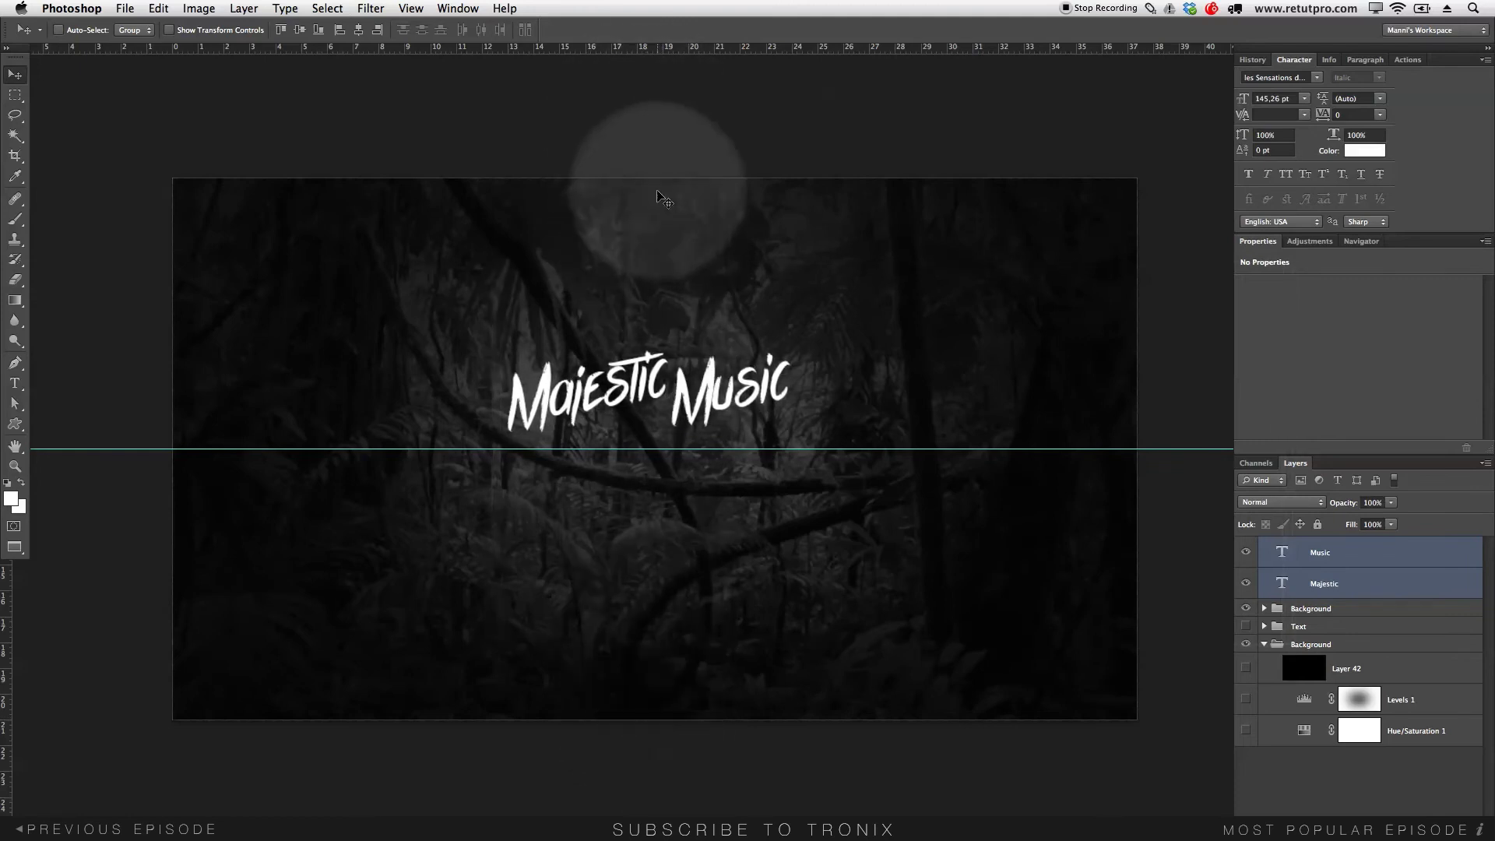
{"action": "left_click_drag", "start_coordinate": [699, 382], "coordinate": [689, 382]}
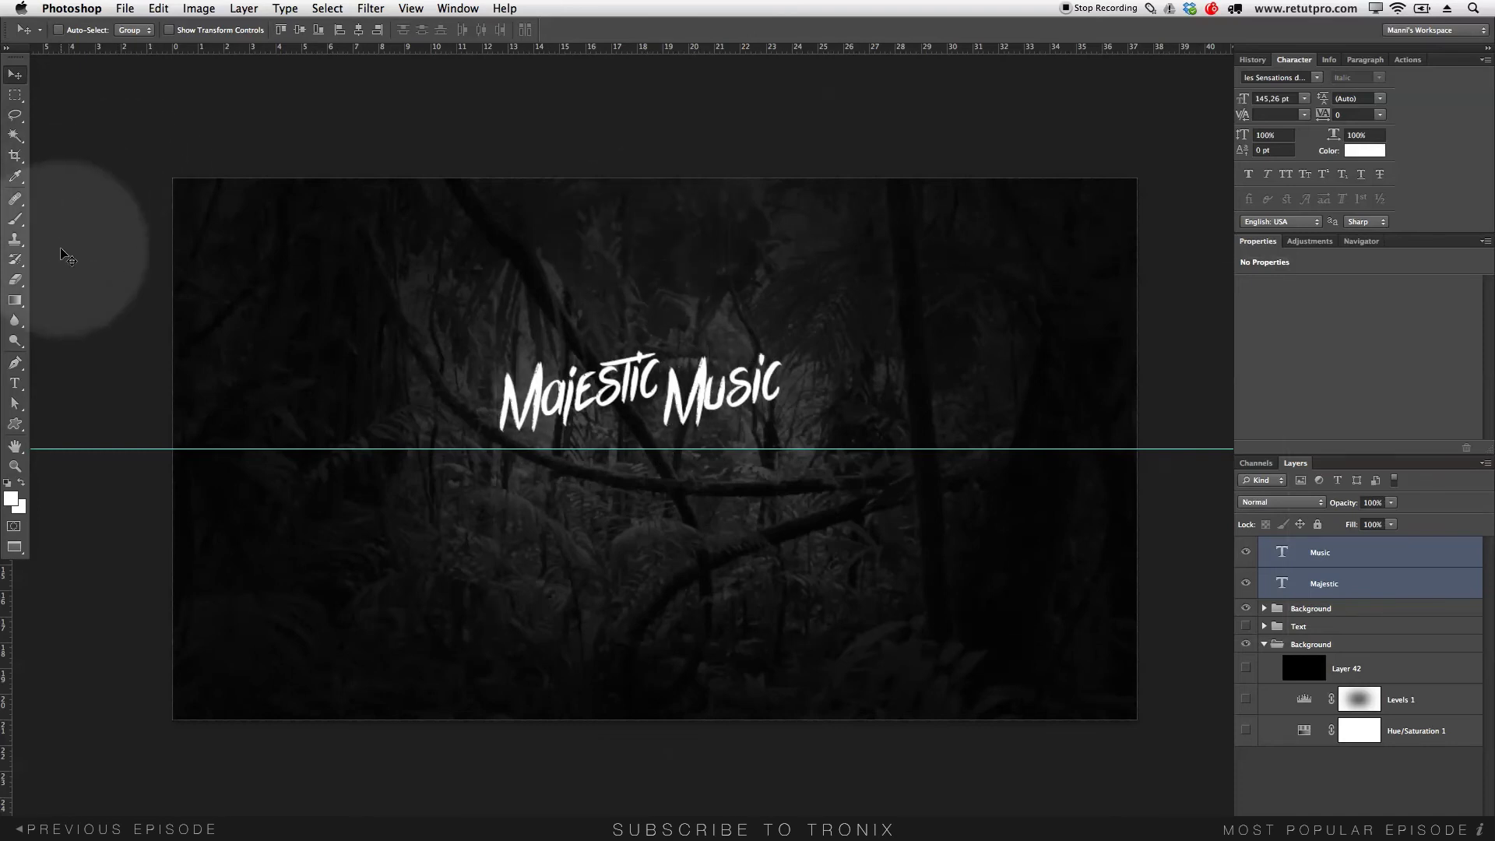
{"action": "left_click", "coordinate": [14, 383]}
{"action": "left_click_drag", "start_coordinate": [277, 495], "coordinate": [1056, 641]}
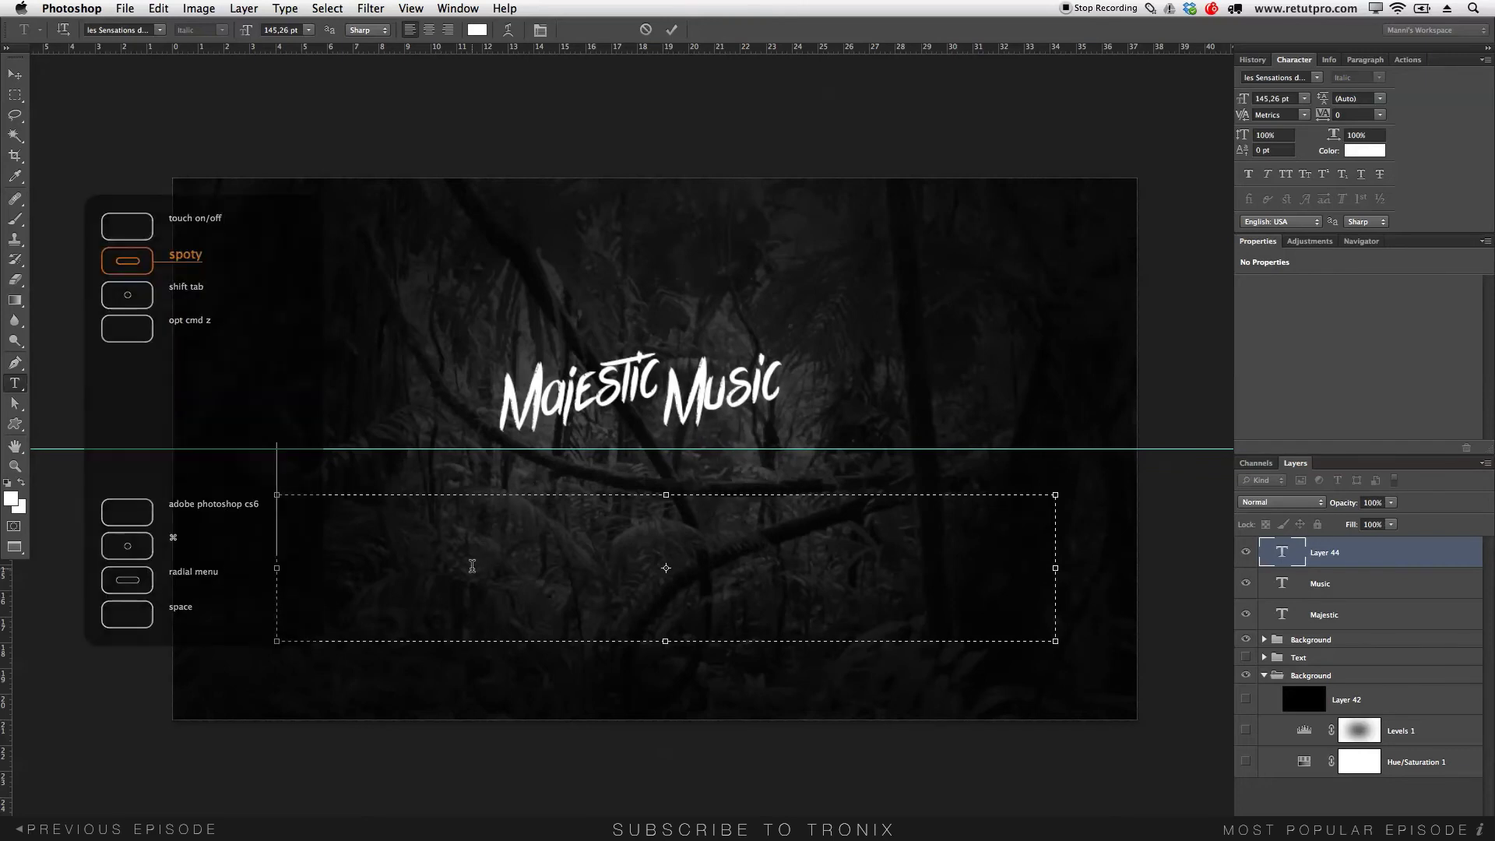
{"action": "type", "text": "www."}
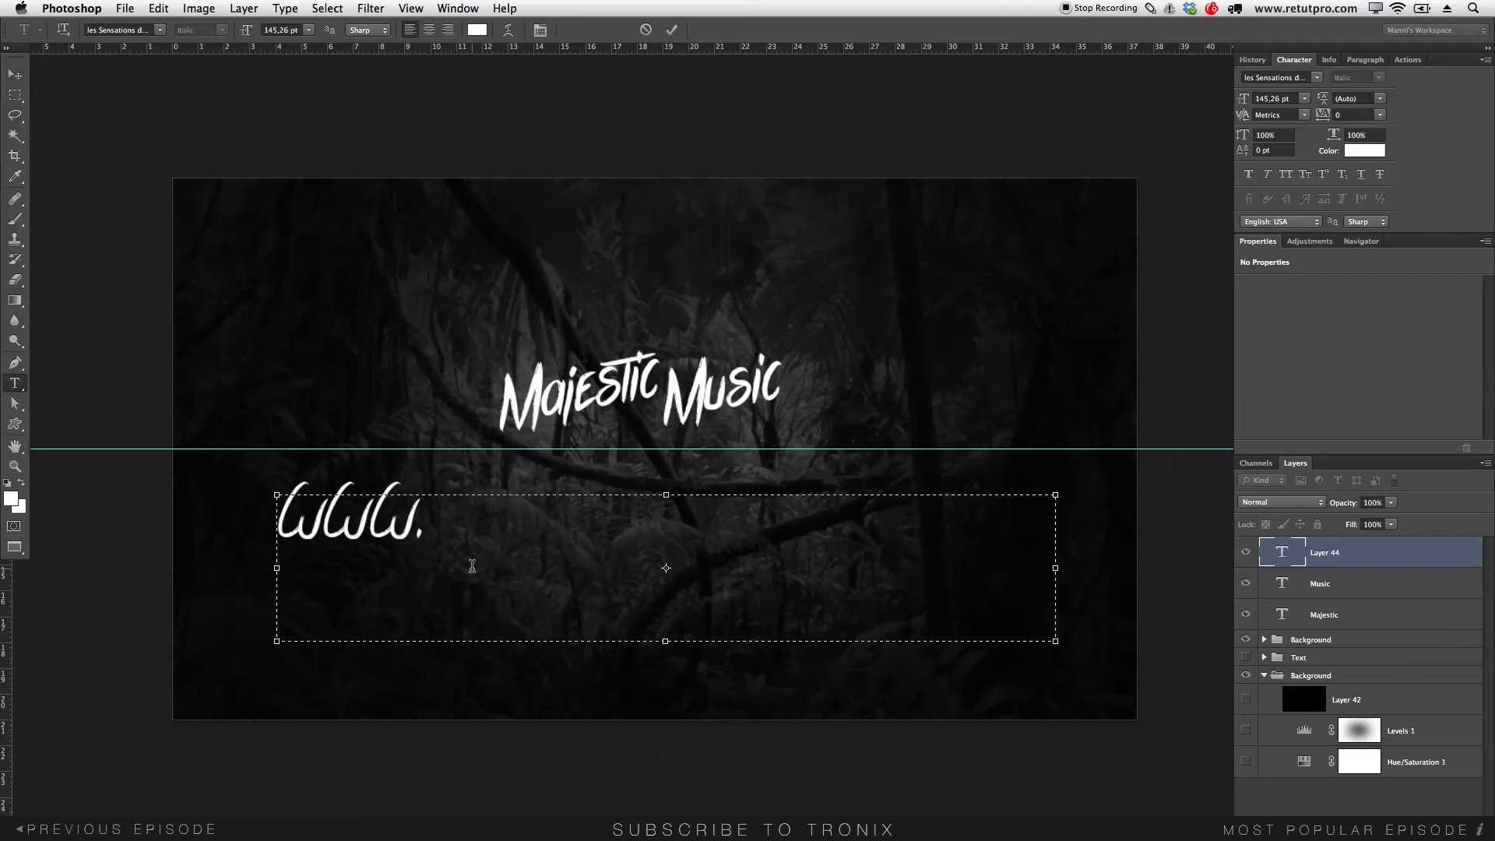
{"action": "type", "text": "MAJESTIC"}
{"action": "key", "text": "BackSpace"}
{"action": "key", "text": "BackSpace"}
{"action": "type", "text": "IC"}
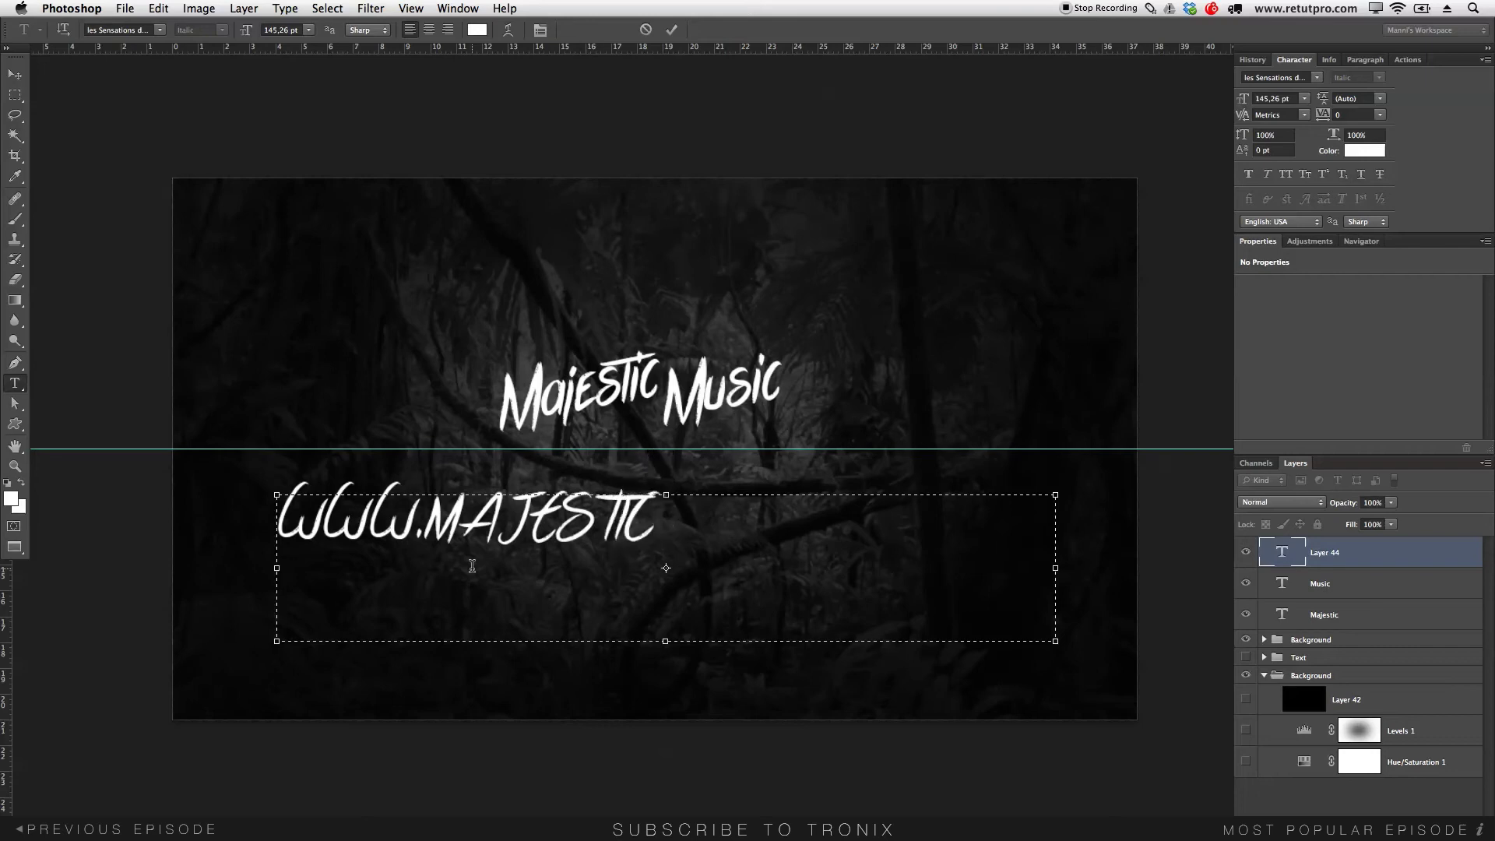
{"action": "type", "text": "MUSIC"}
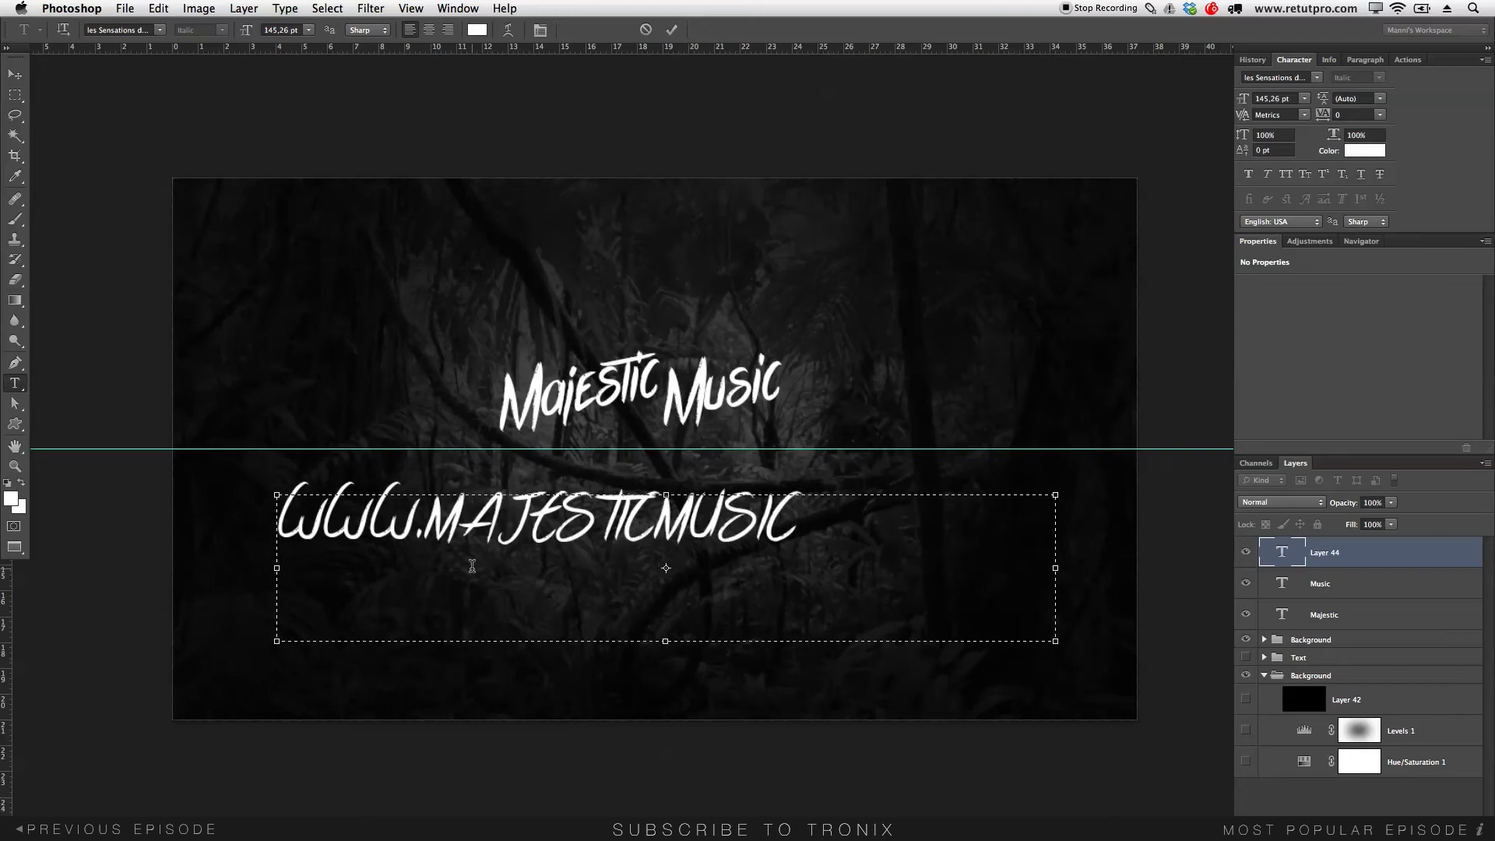
{"action": "type", "text": ".COM"}
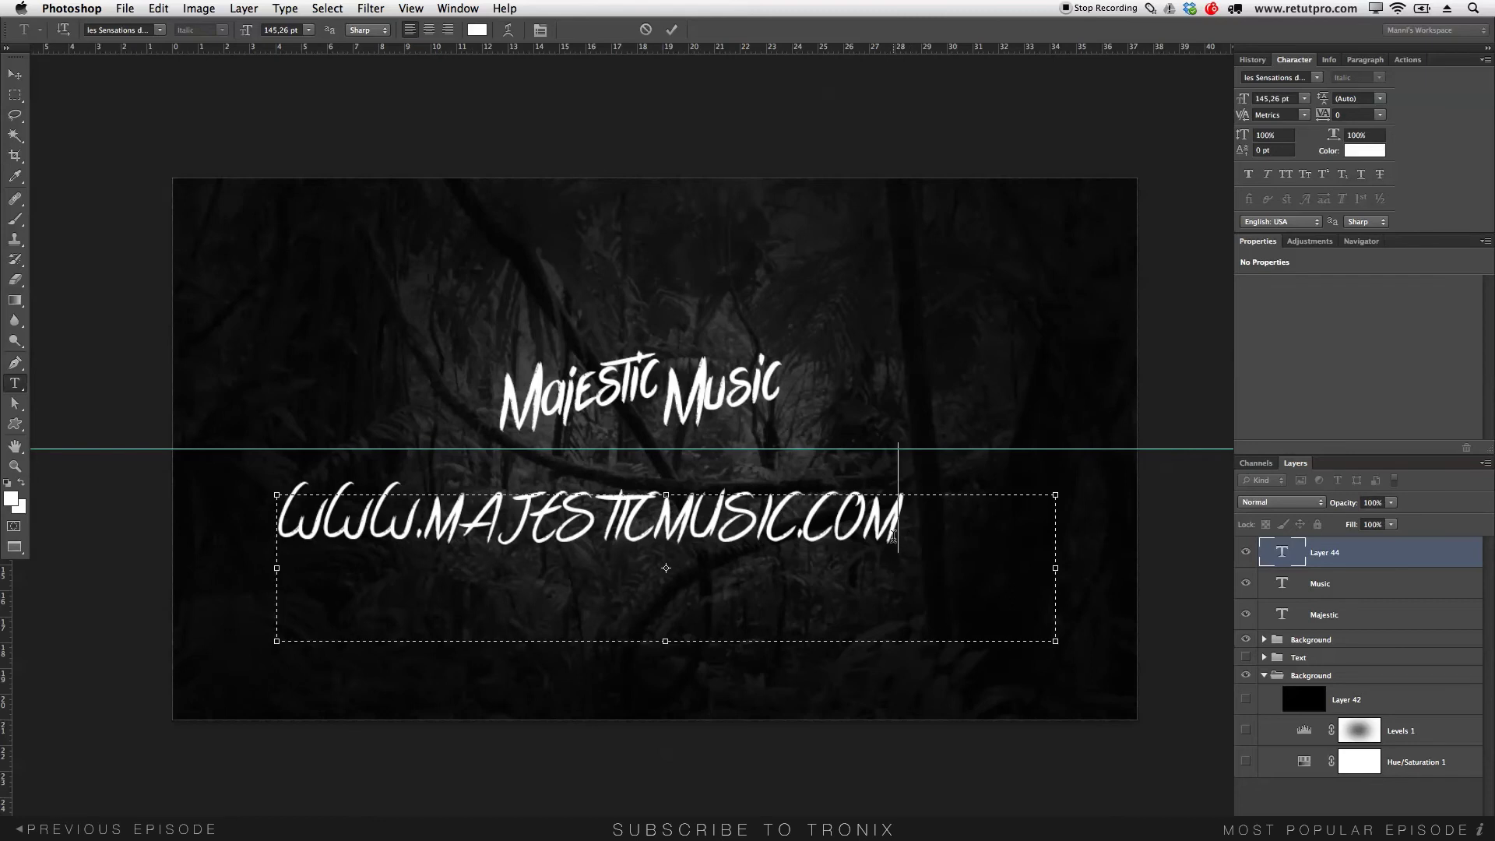
Select the whole web address text and change its font to Helvetica Neue
{"action": "left_click_drag", "start_coordinate": [940, 503], "coordinate": [129, 508]}
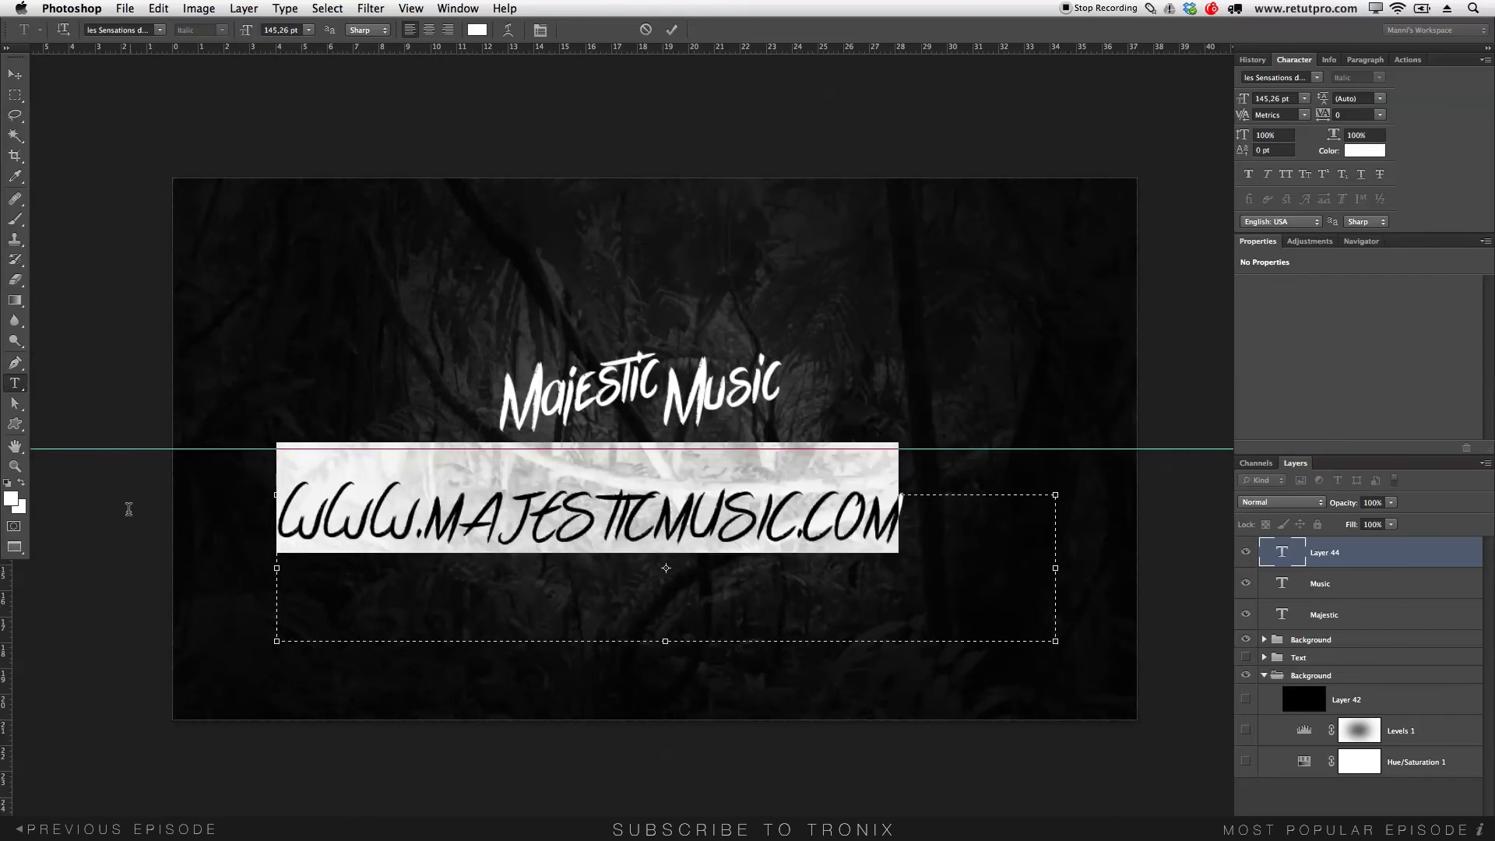
{"action": "left_click", "coordinate": [160, 31]}
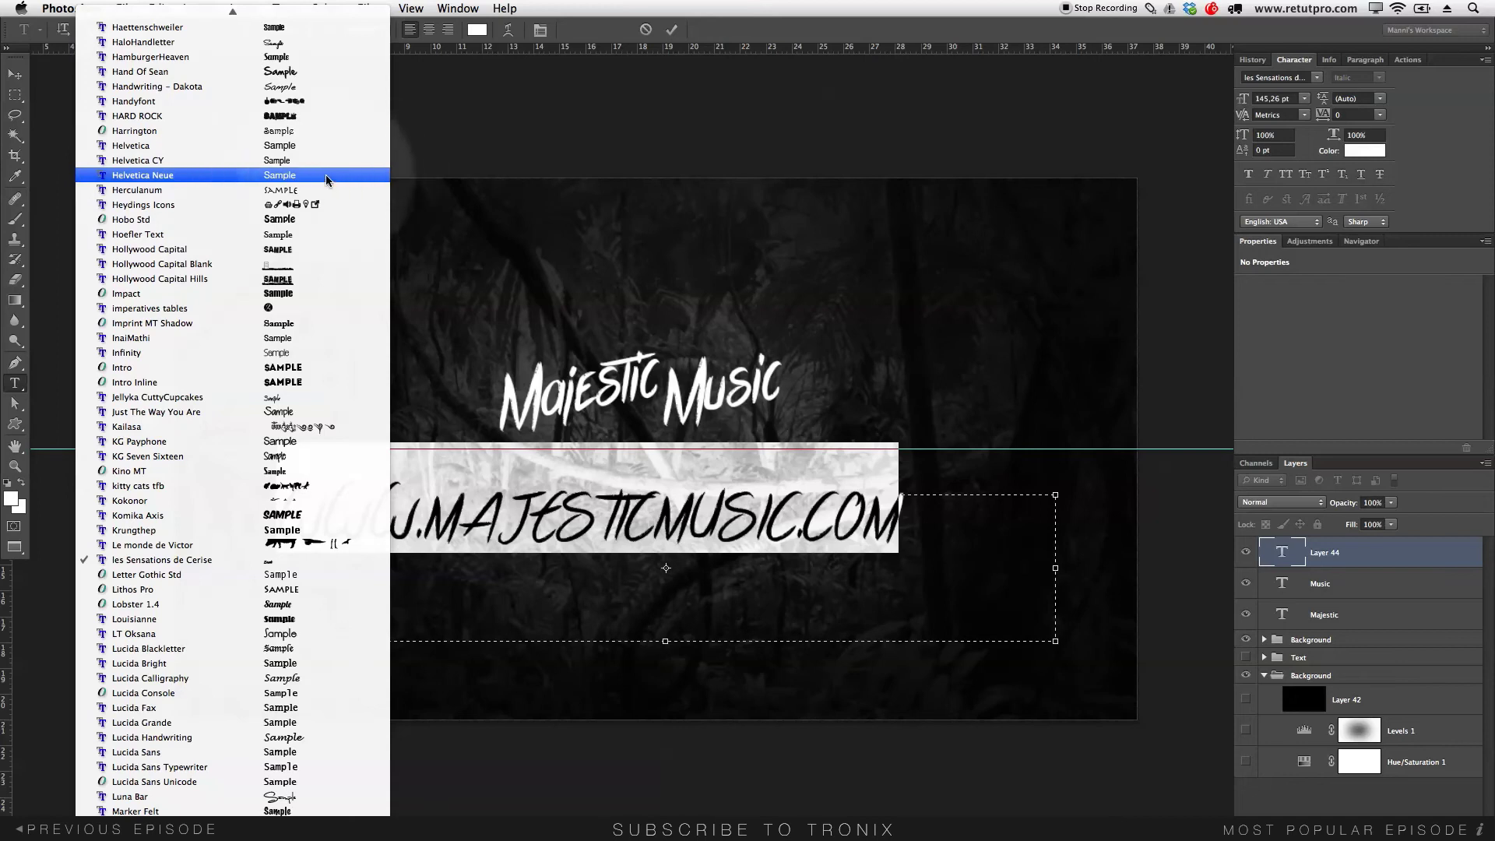
{"action": "left_click", "coordinate": [254, 177]}
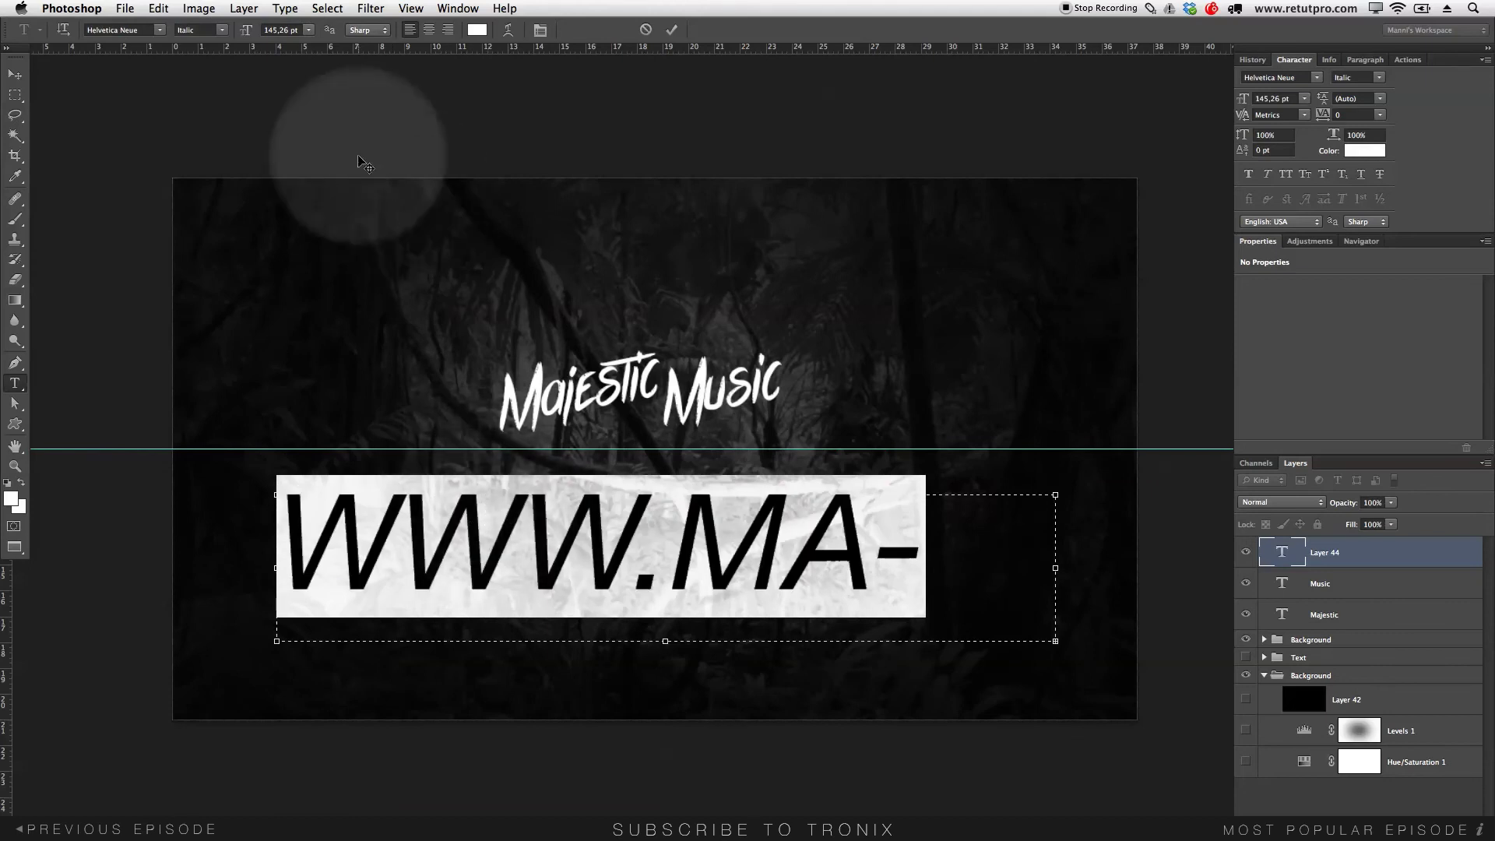
{"action": "left_click_drag", "start_coordinate": [248, 31], "coordinate": [223, 35]}
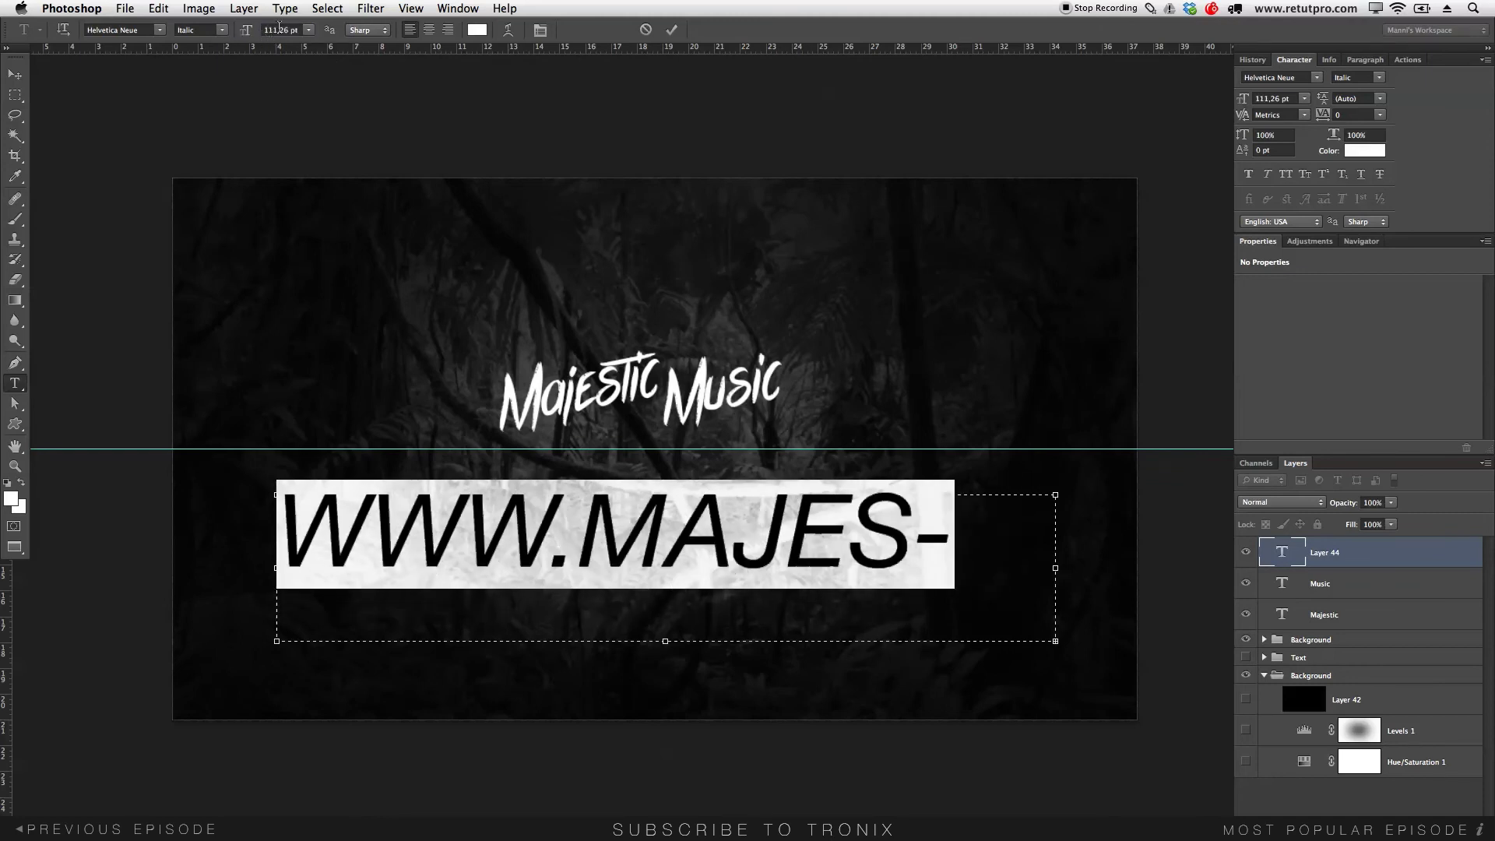
{"action": "type", "text": "10"}
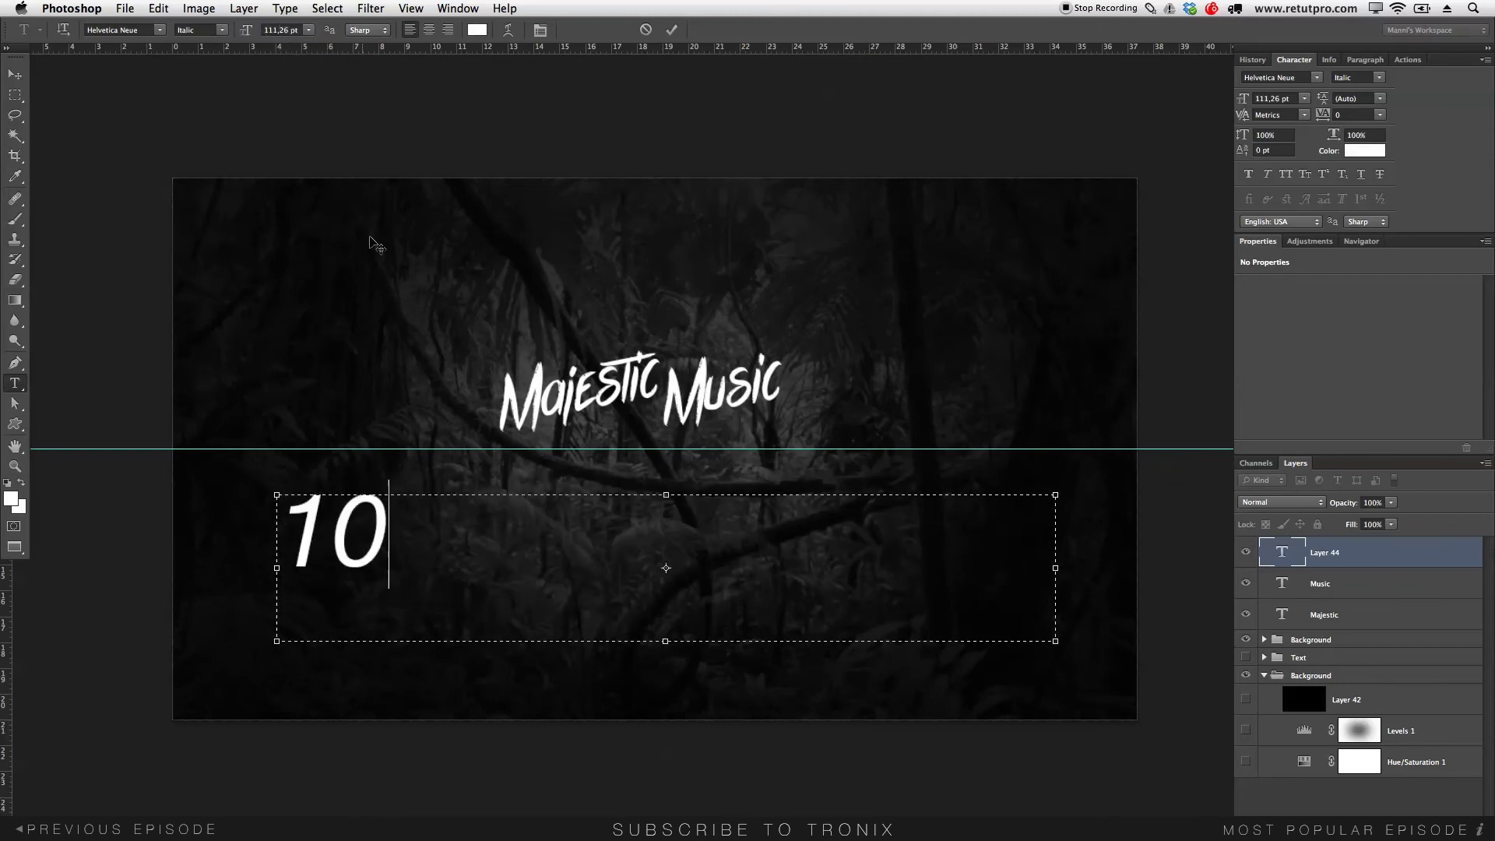
{"action": "key", "text": "super+z"}
{"action": "key", "text": "super+z"}
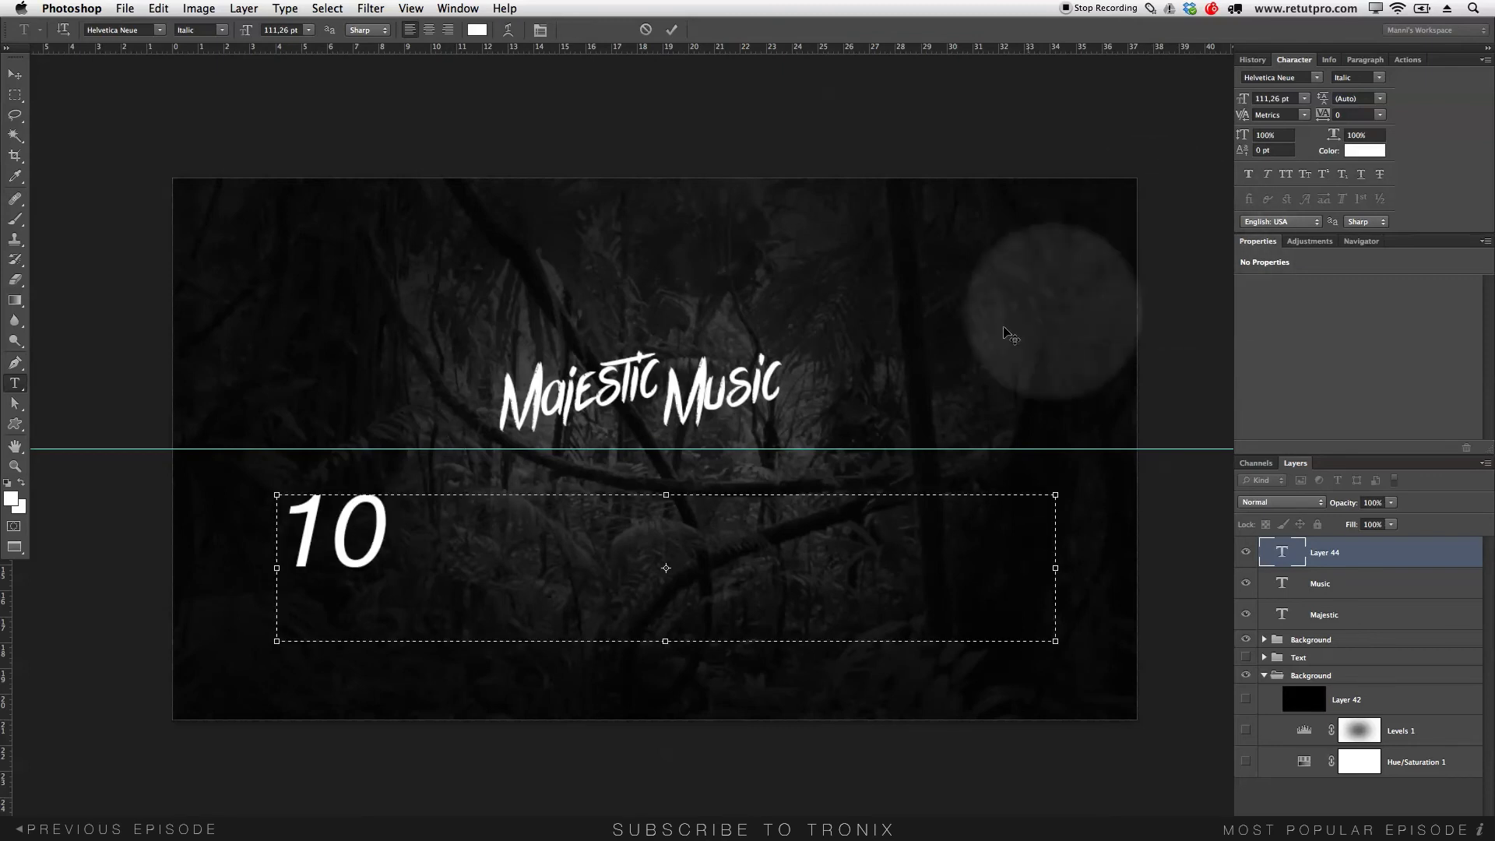
{"action": "left_click", "coordinate": [1253, 60]}
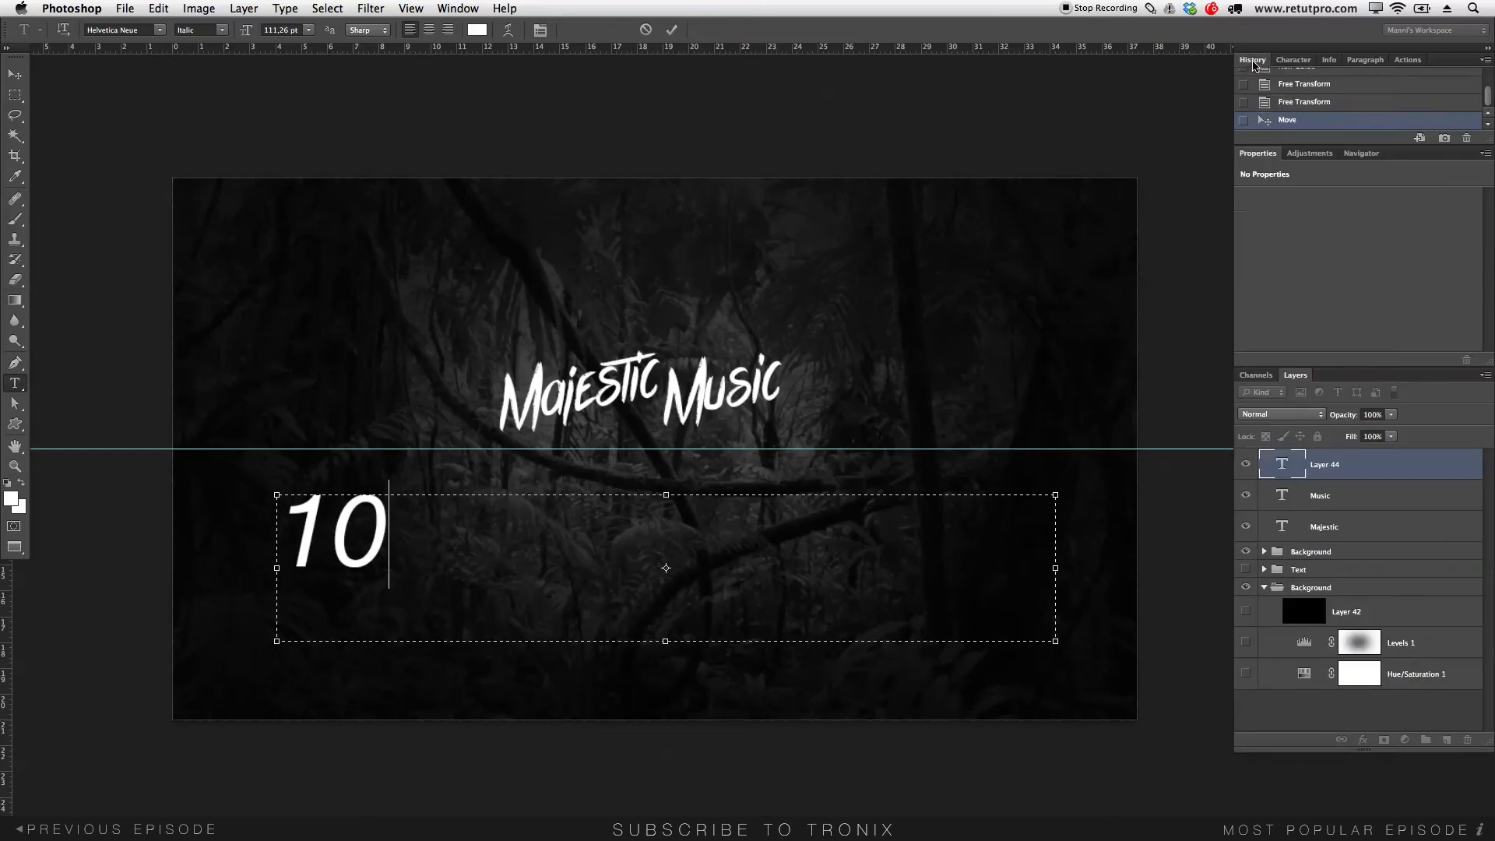
{"action": "left_click", "coordinate": [1294, 60]}
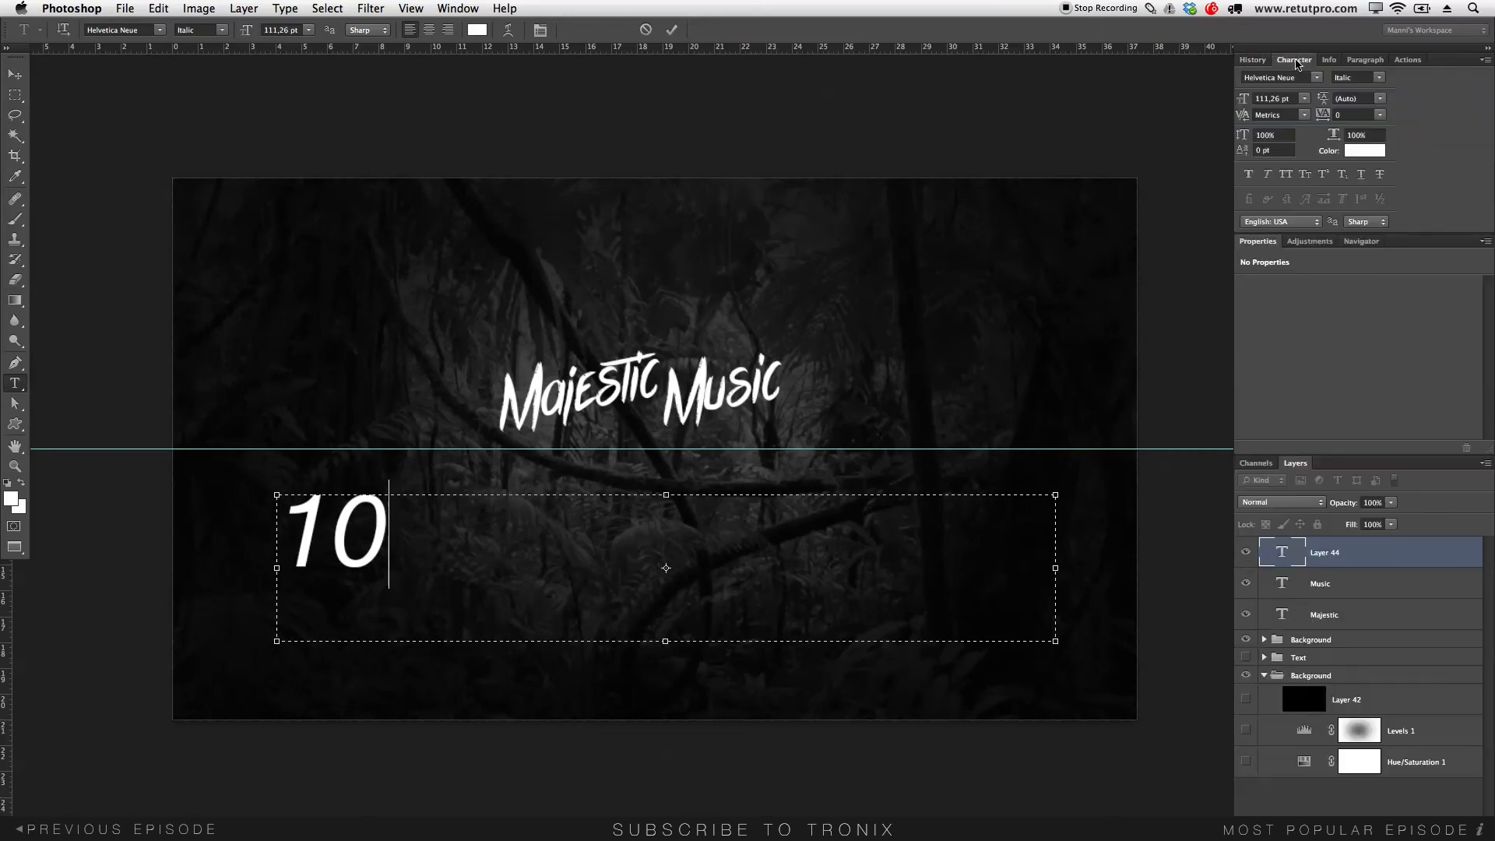
{"action": "left_click_drag", "start_coordinate": [491, 584], "coordinate": [273, 488]}
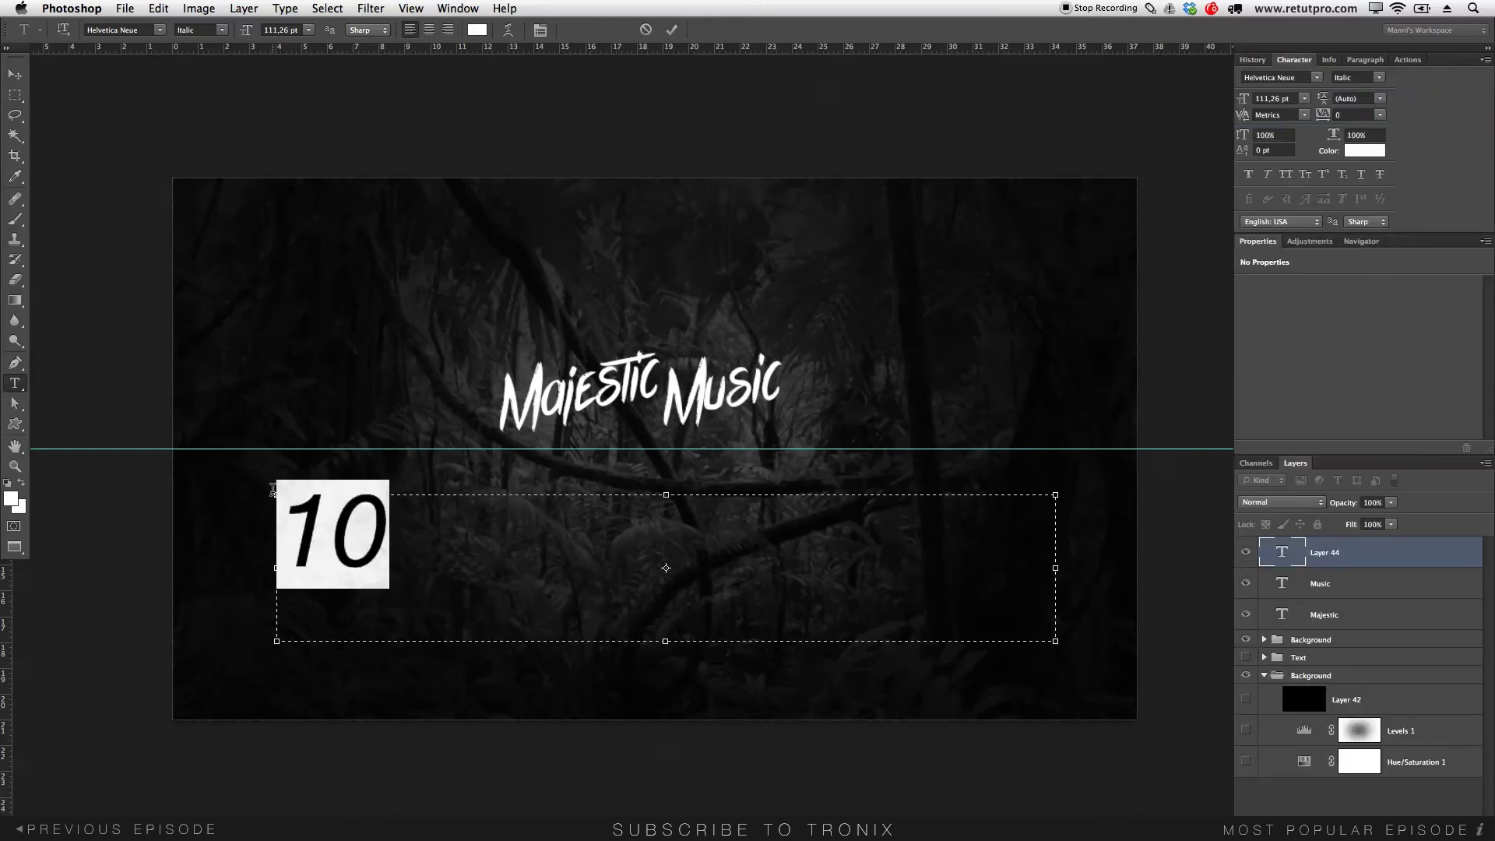
{"action": "key", "text": "BackSpace"}
{"action": "type", "text": "WWW"}
{"action": "type", "text": ","}
{"action": "key", "text": "BackSpace"}
{"action": "type", "text": ".MASET-"}
{"action": "left_click", "coordinate": [284, 509]}
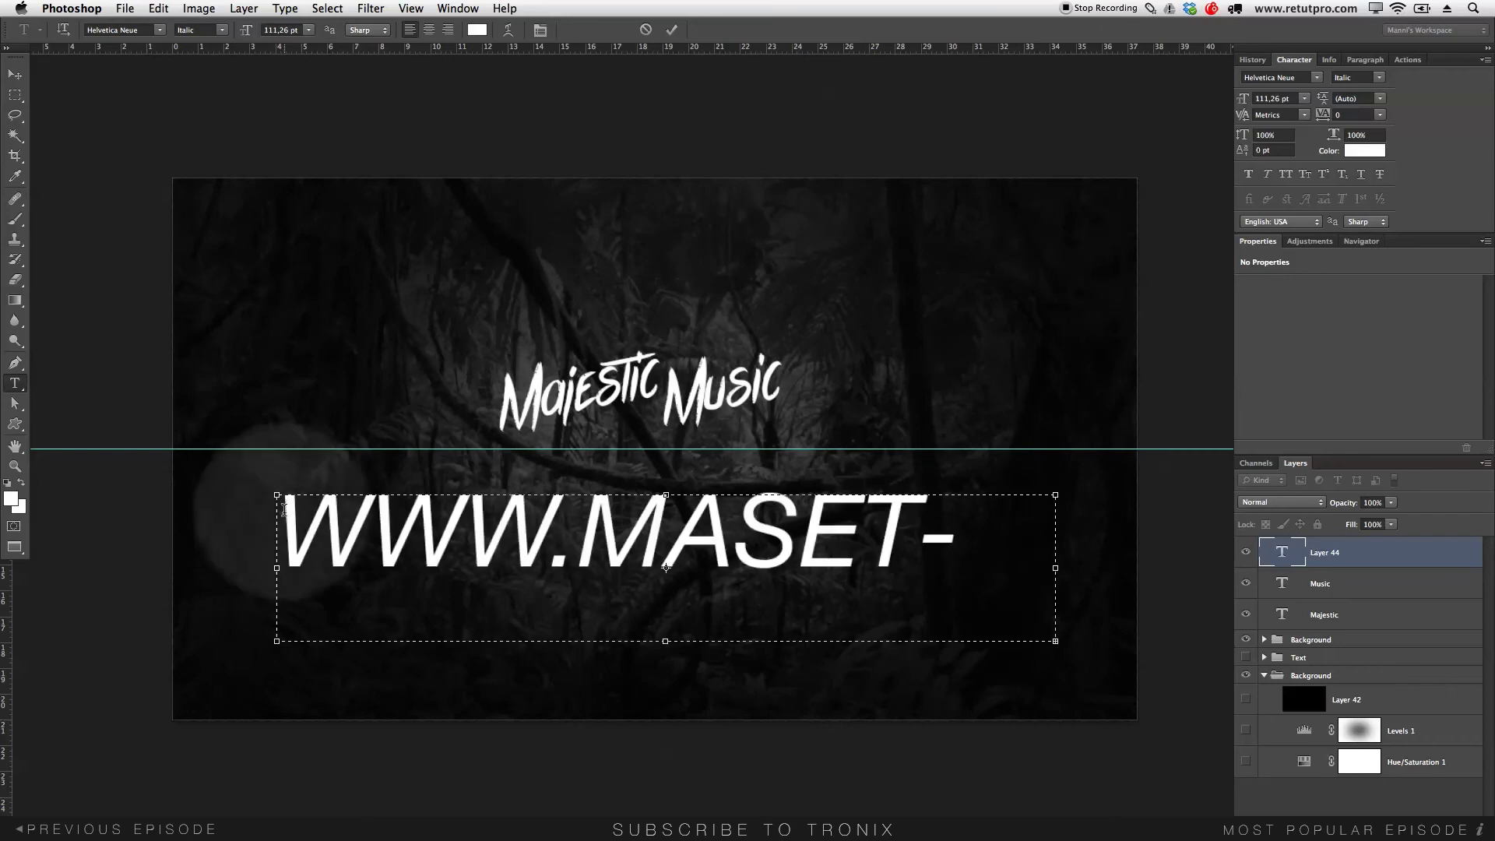
Set the whole web address text to a size of 13 pt in the Light style
{"action": "key", "text": "super+a"}
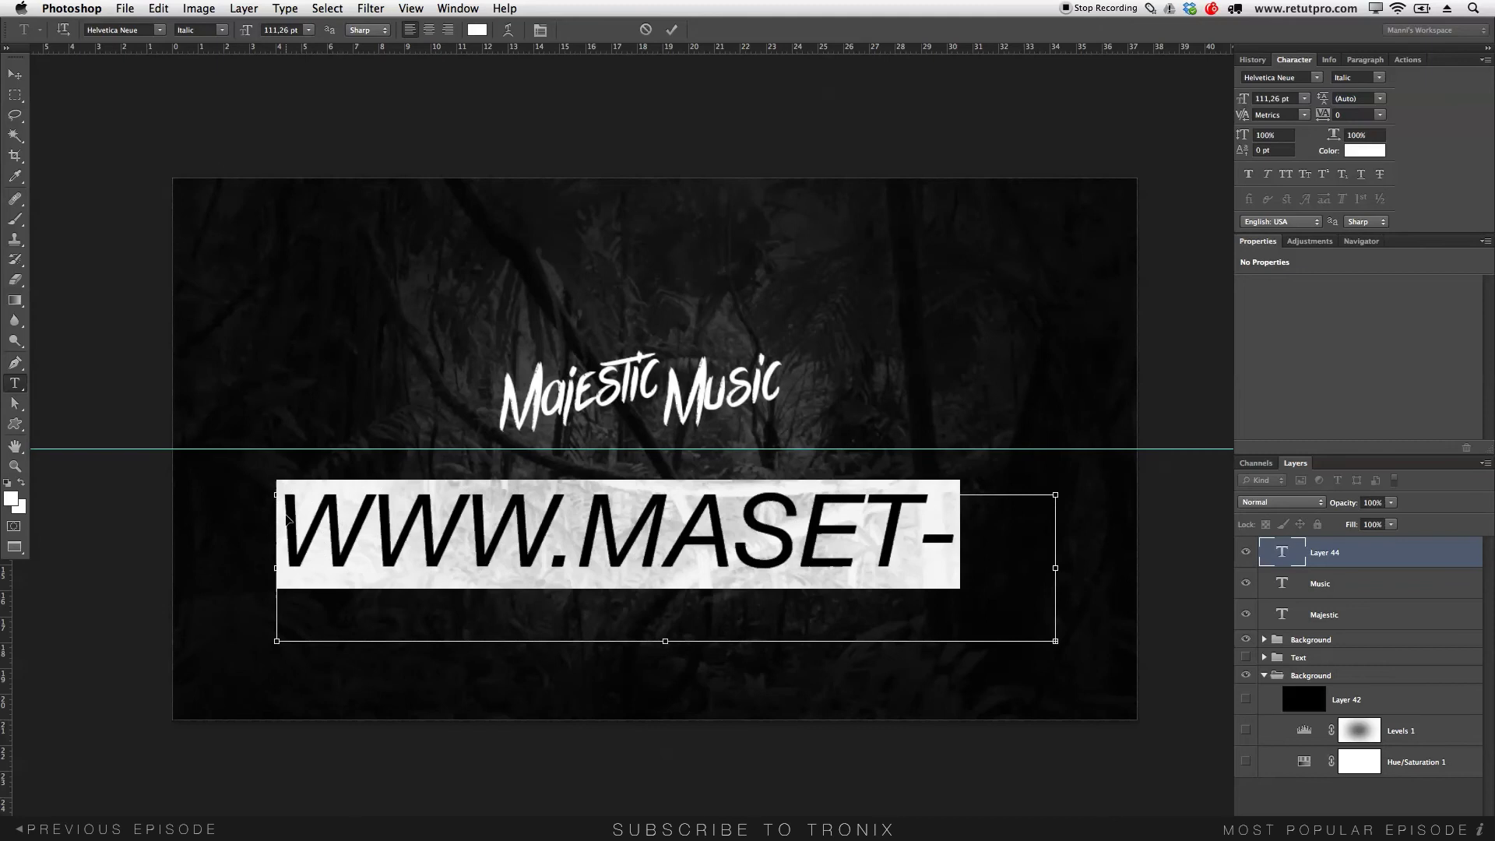
{"action": "left_click_drag", "start_coordinate": [246, 30], "coordinate": [199, 33]}
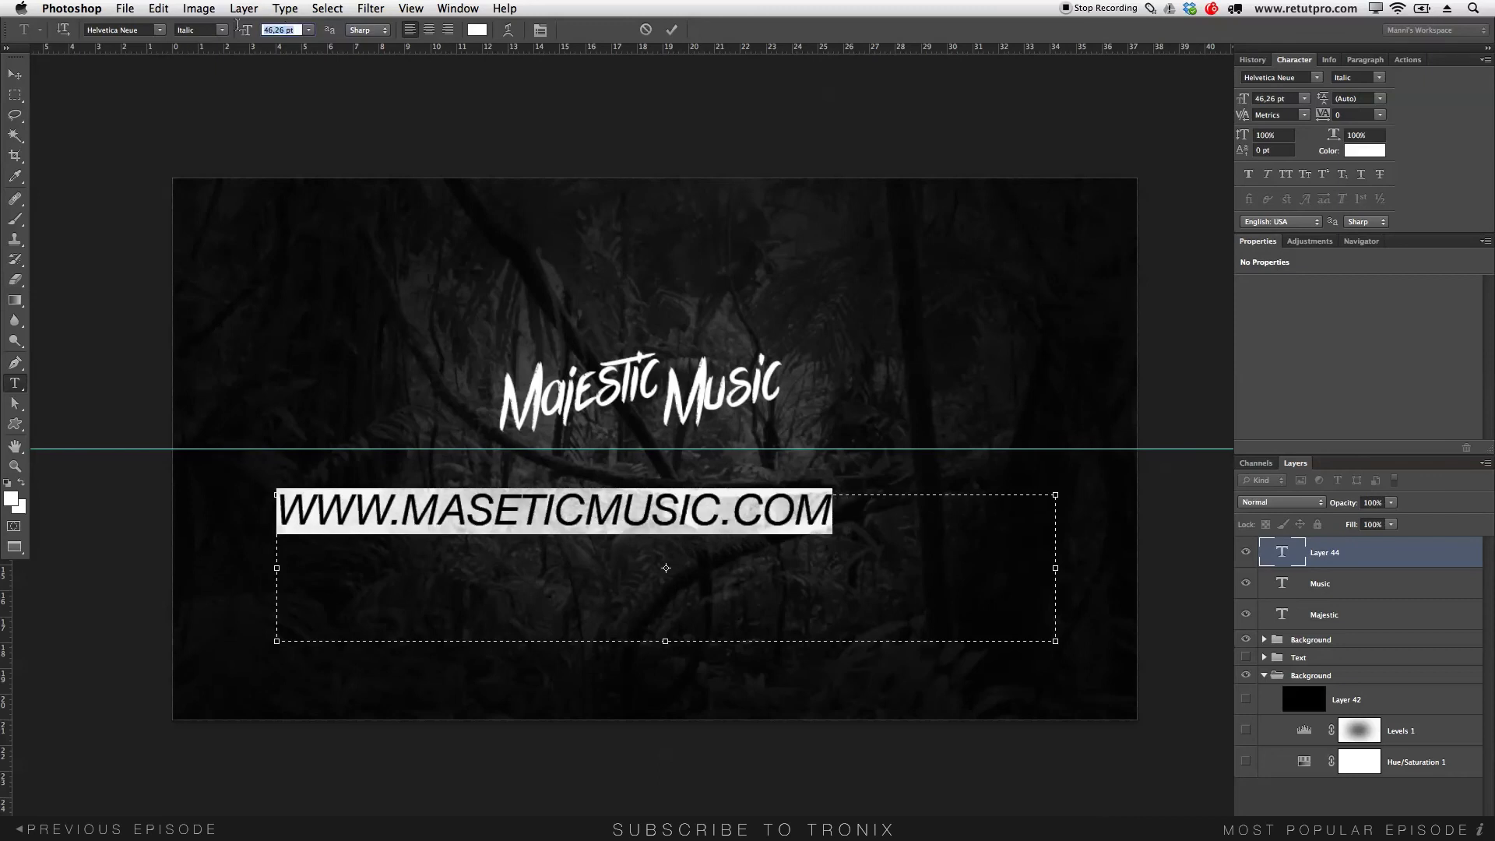
{"action": "type", "text": "10"}
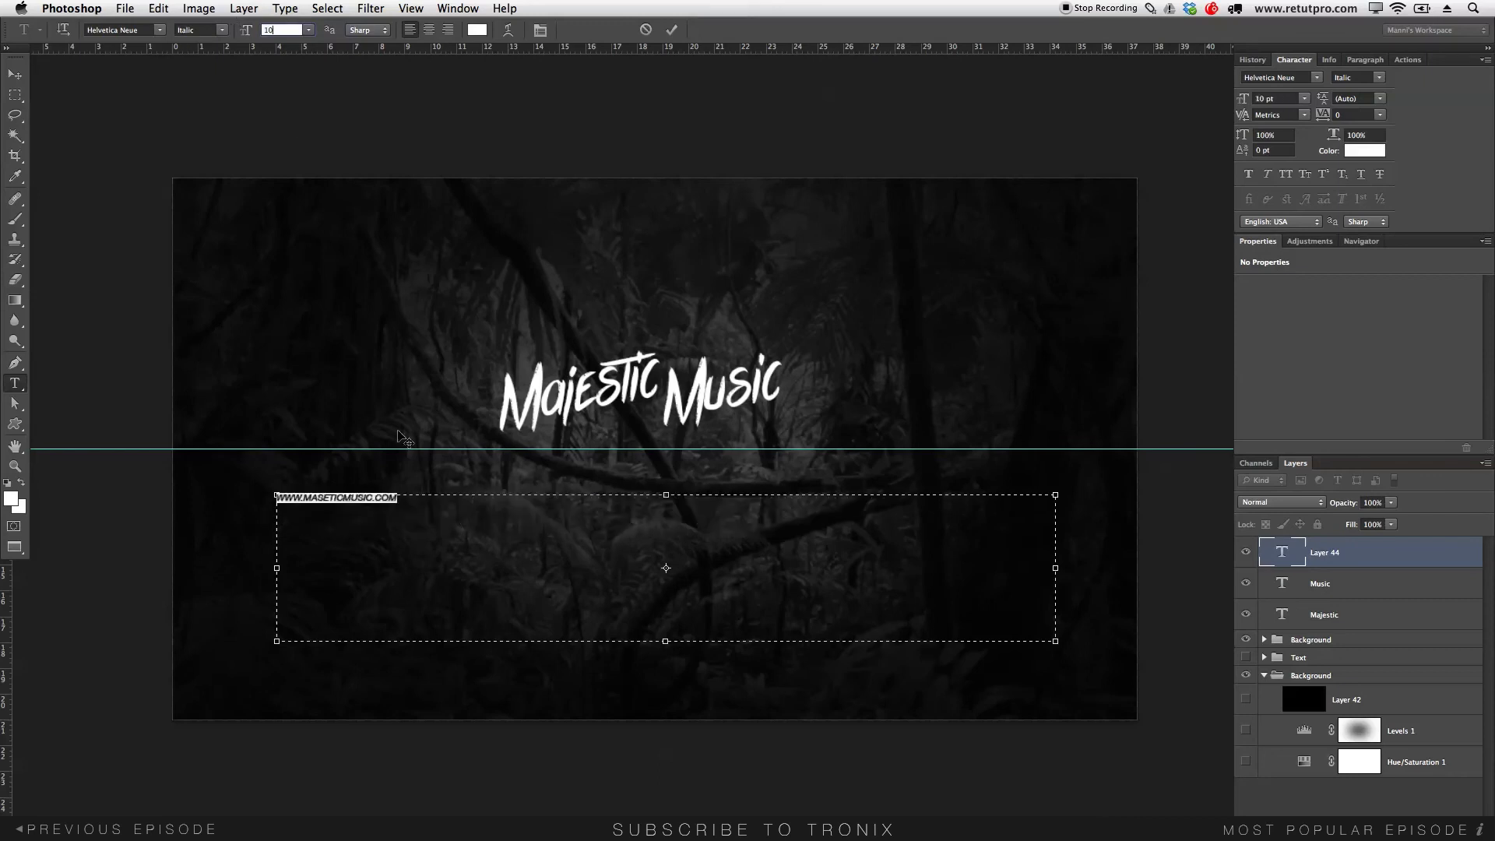
{"action": "type", "text": "13"}
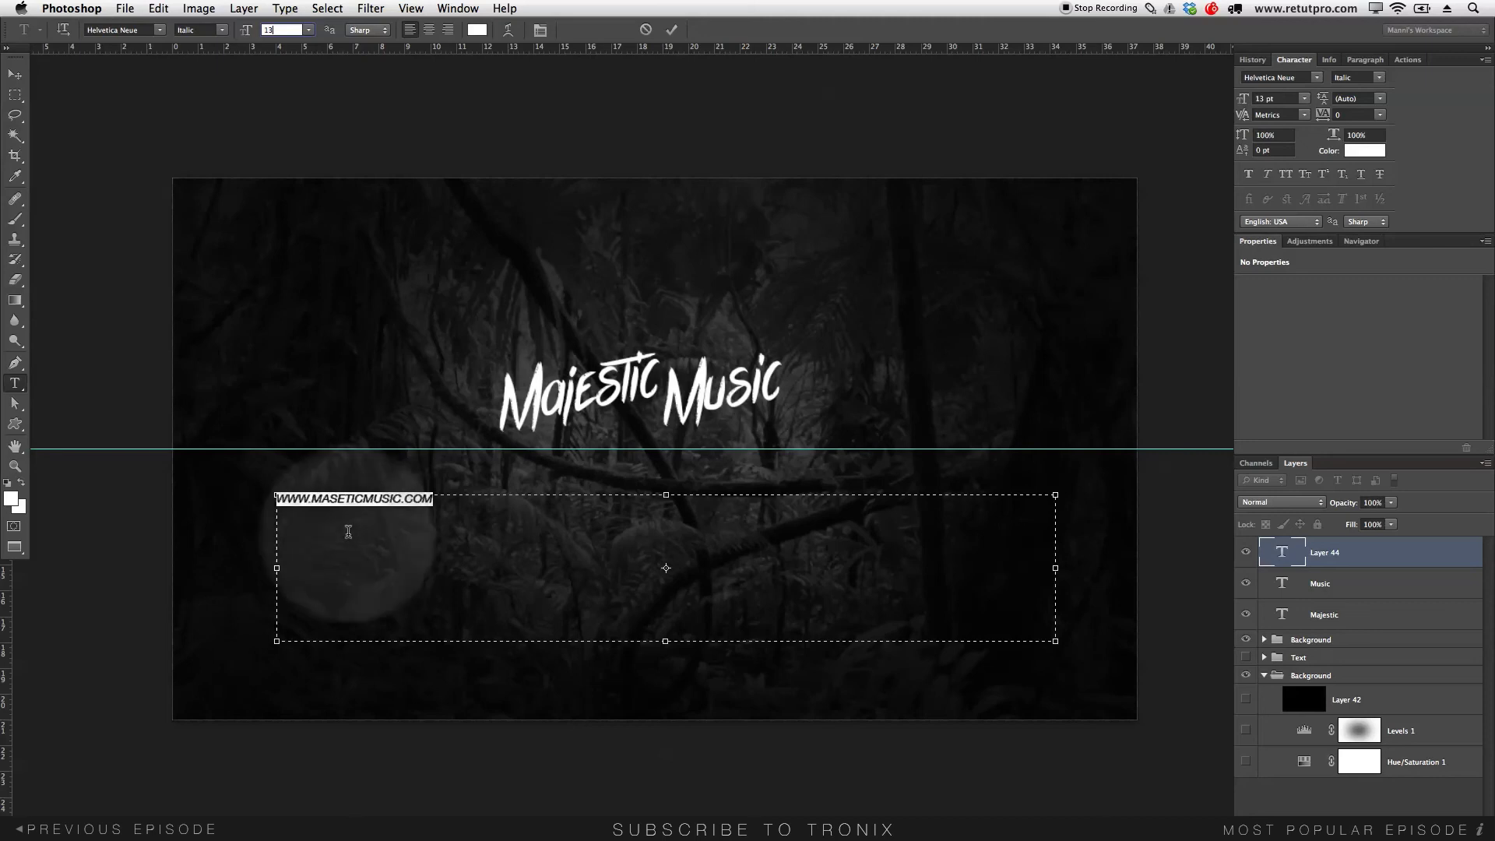
{"action": "left_click", "coordinate": [218, 33]}
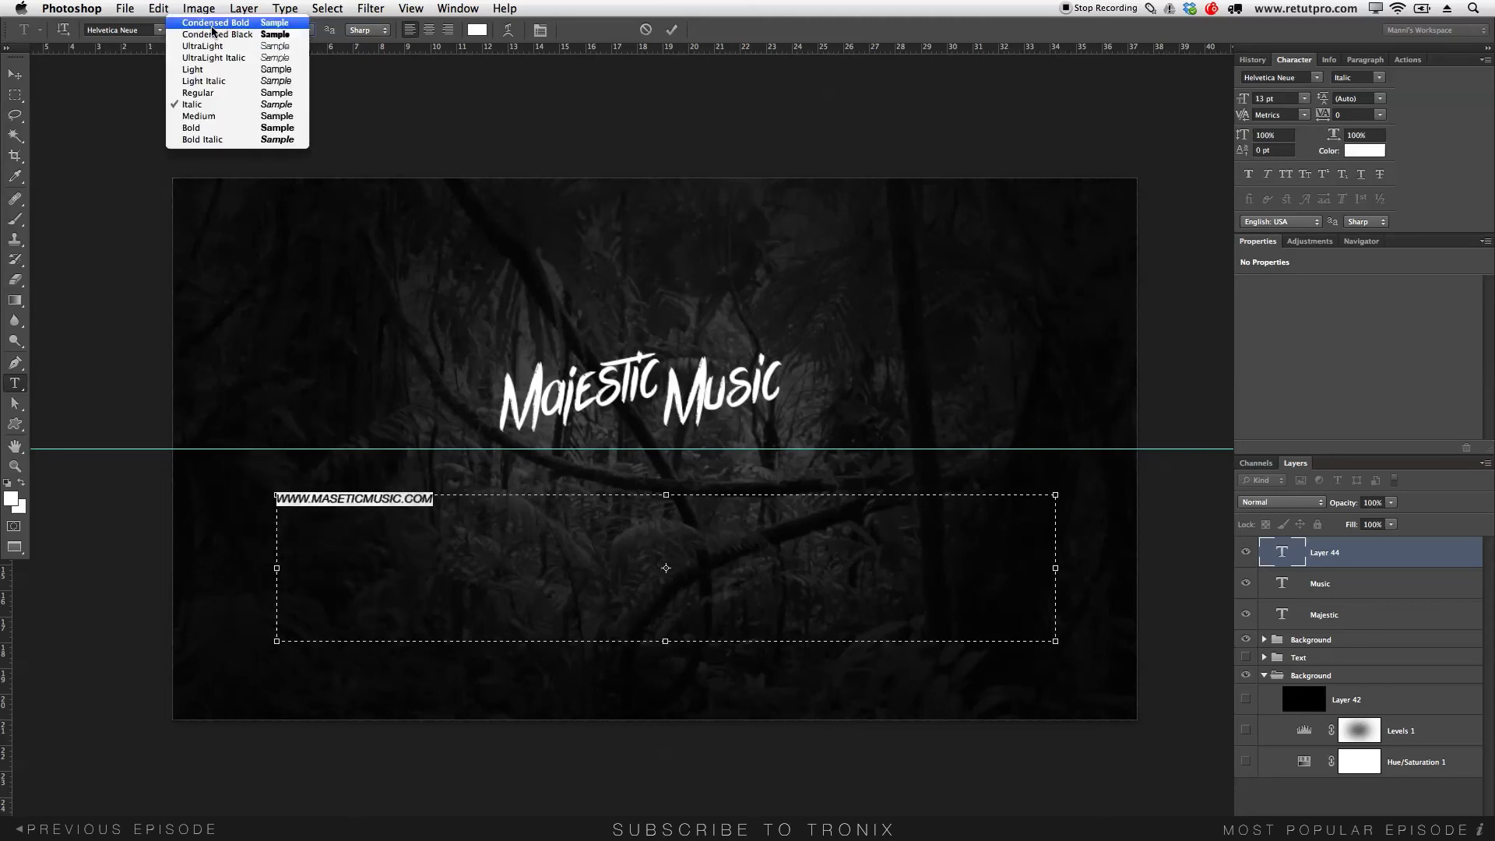
{"action": "left_click", "coordinate": [227, 68]}
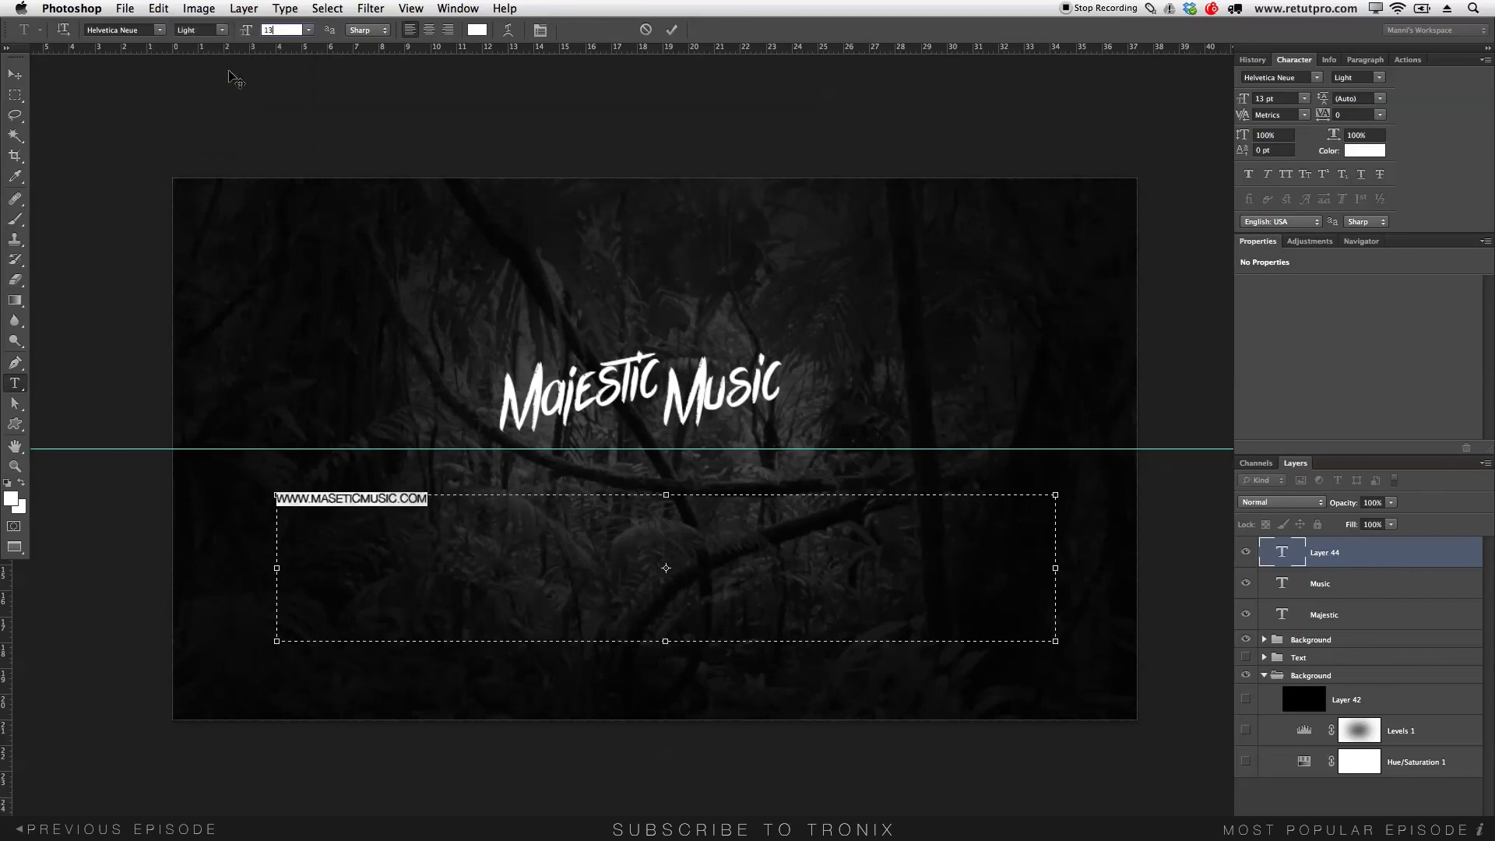
{"action": "left_click", "coordinate": [458, 515]}
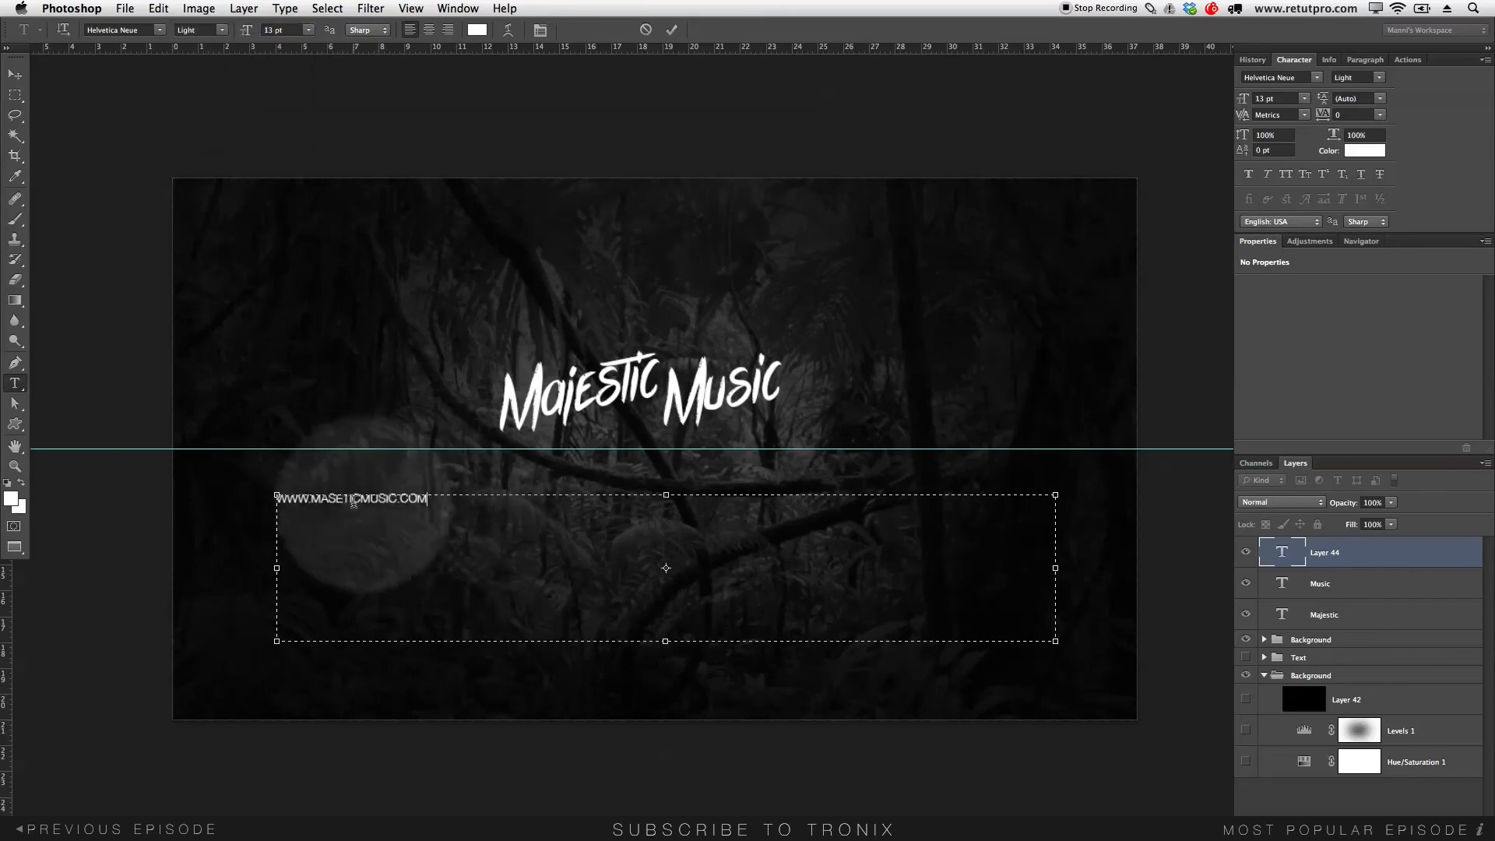
Set the tracking of the whole web address to 1200 and commit the text
{"action": "left_click_drag", "start_coordinate": [456, 505], "coordinate": [208, 496]}
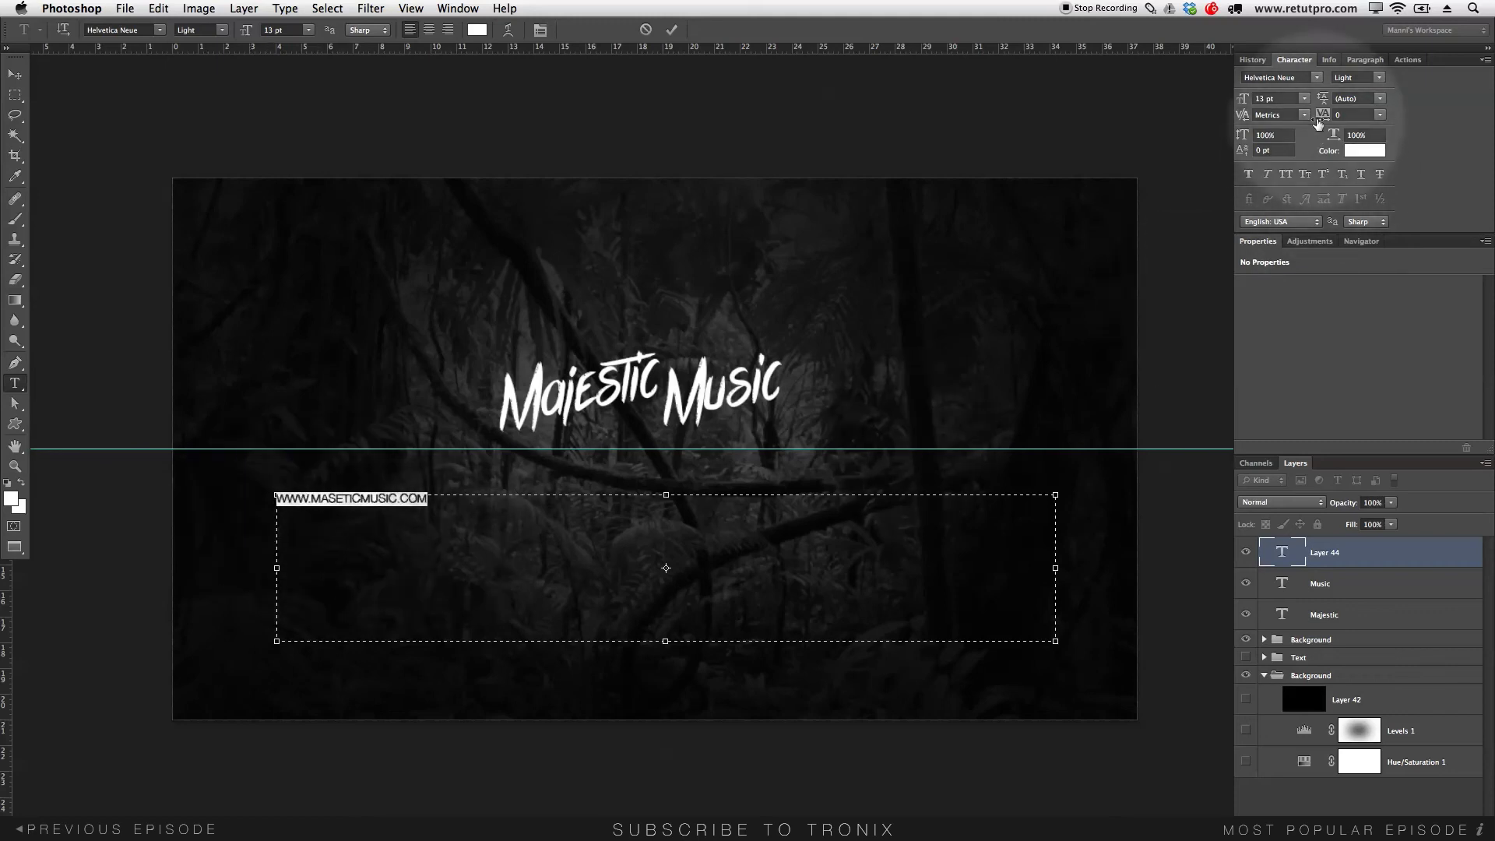
{"action": "left_click_drag", "start_coordinate": [1318, 123], "coordinate": [1370, 120]}
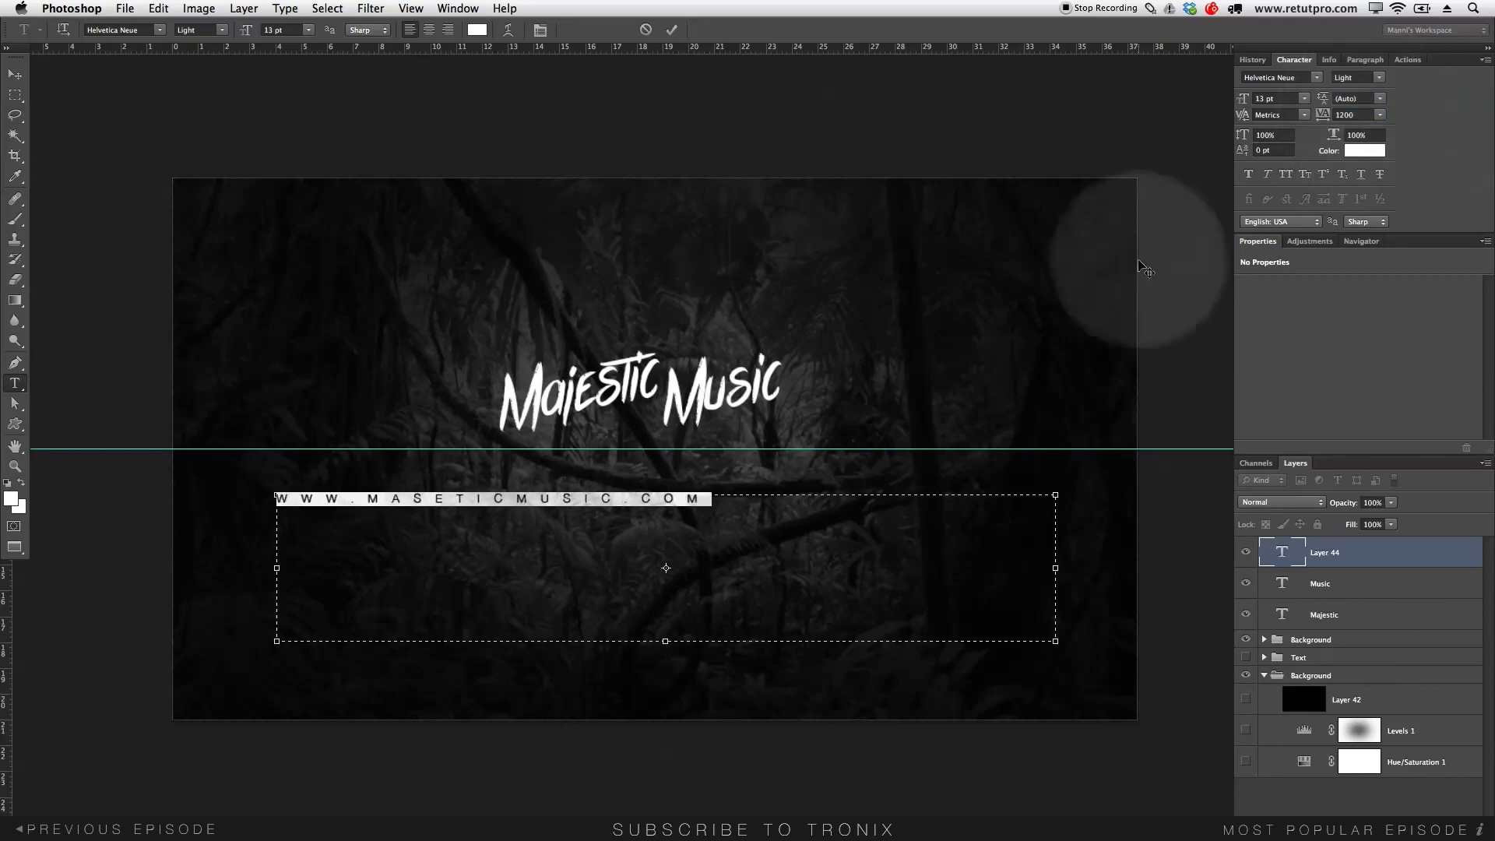
{"action": "left_click", "coordinate": [676, 31]}
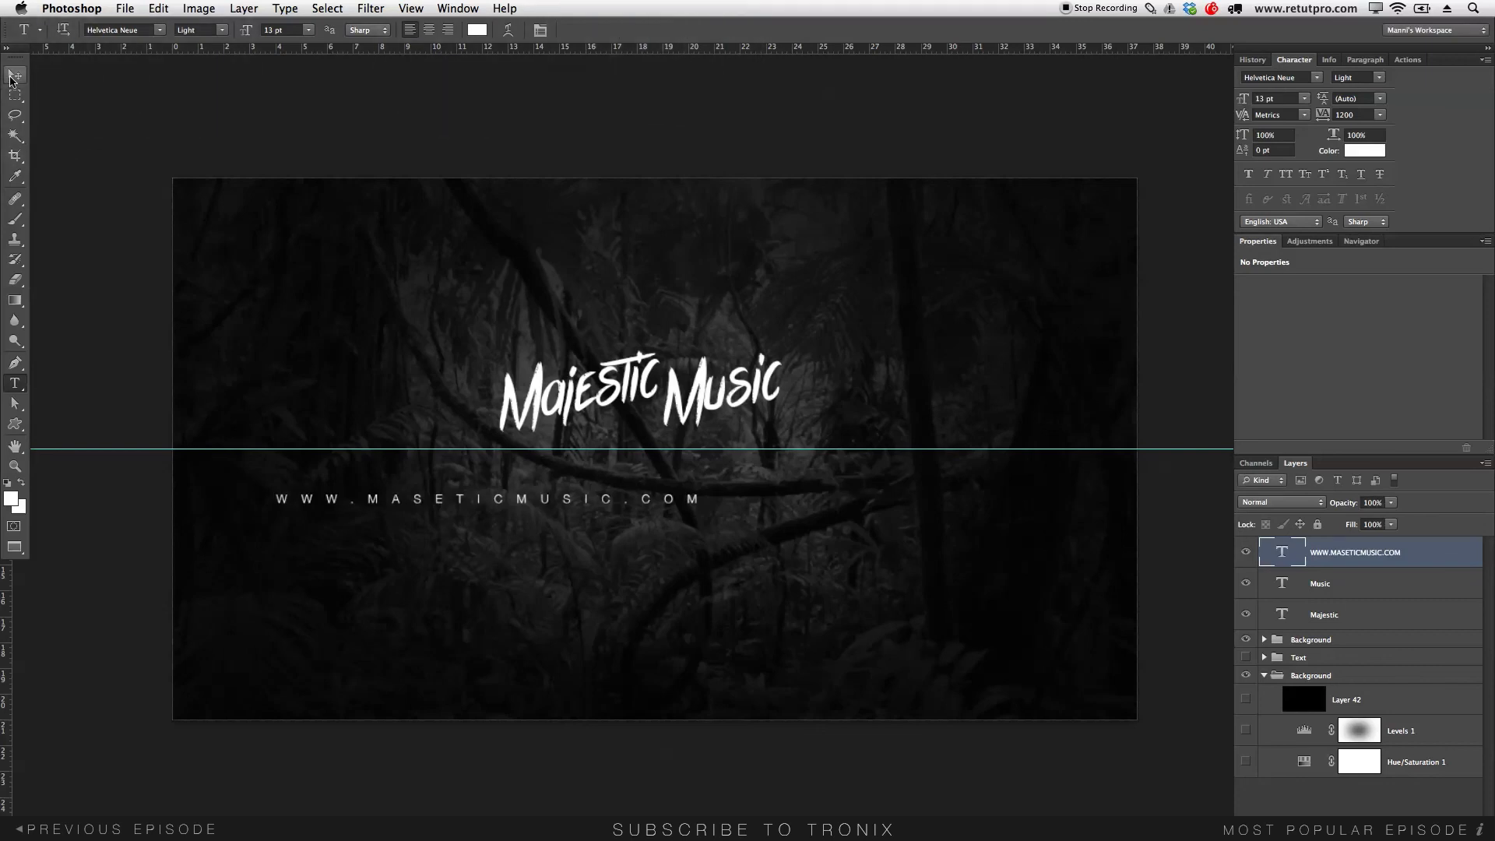
Move the web address line to the horizontal center, directly beneath the "Majestic Music" title on the guide
{"action": "key", "text": "v"}
{"action": "left_click_drag", "start_coordinate": [488, 529], "coordinate": [634, 474]}
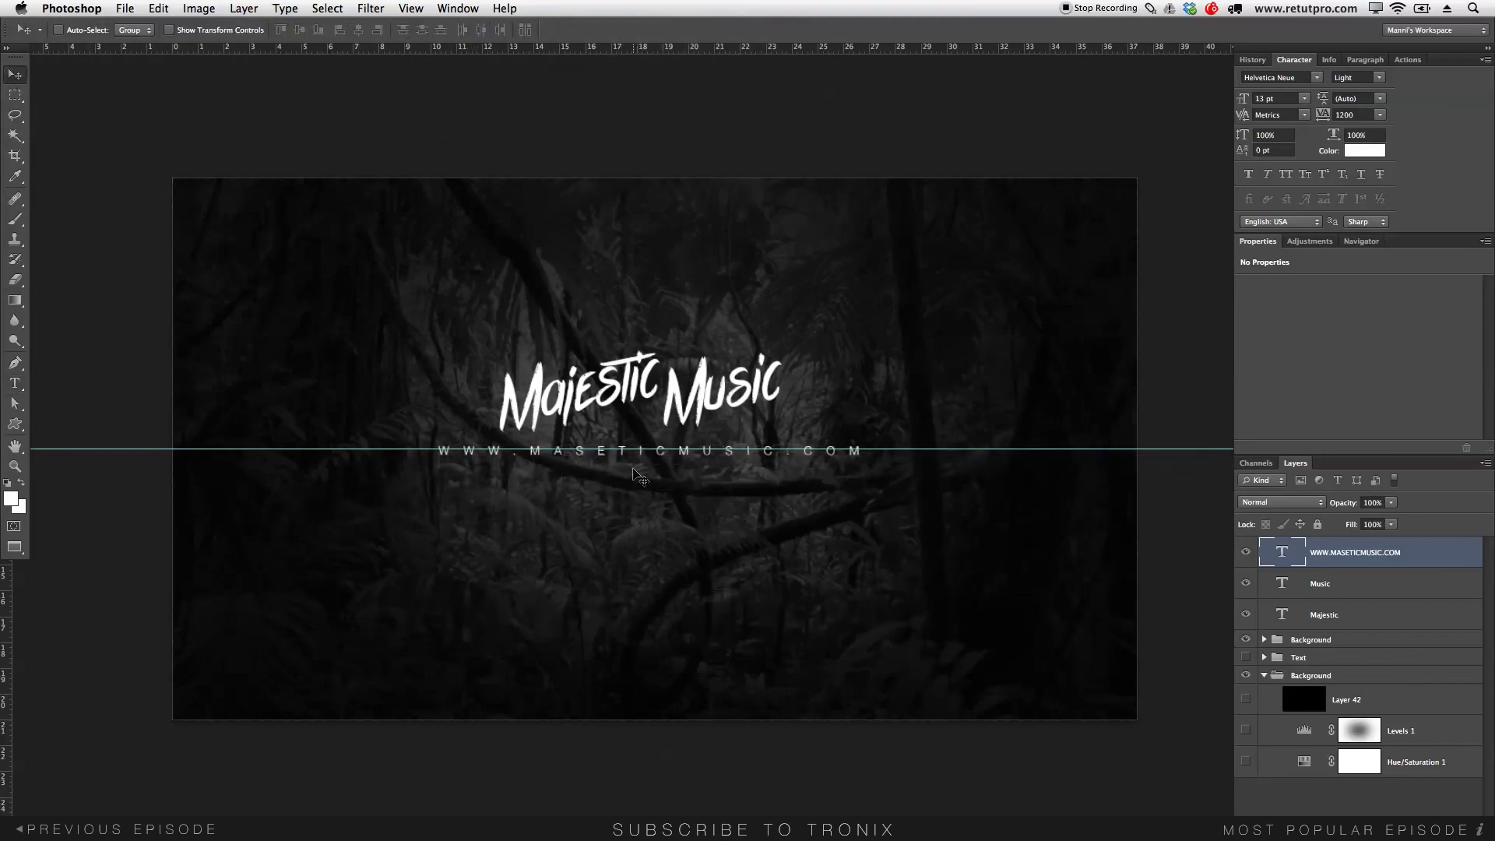
{"action": "key", "text": "Up"}
{"action": "key", "text": "Up"}
{"action": "key", "text": "Up"}
{"action": "key", "text": "Up"}
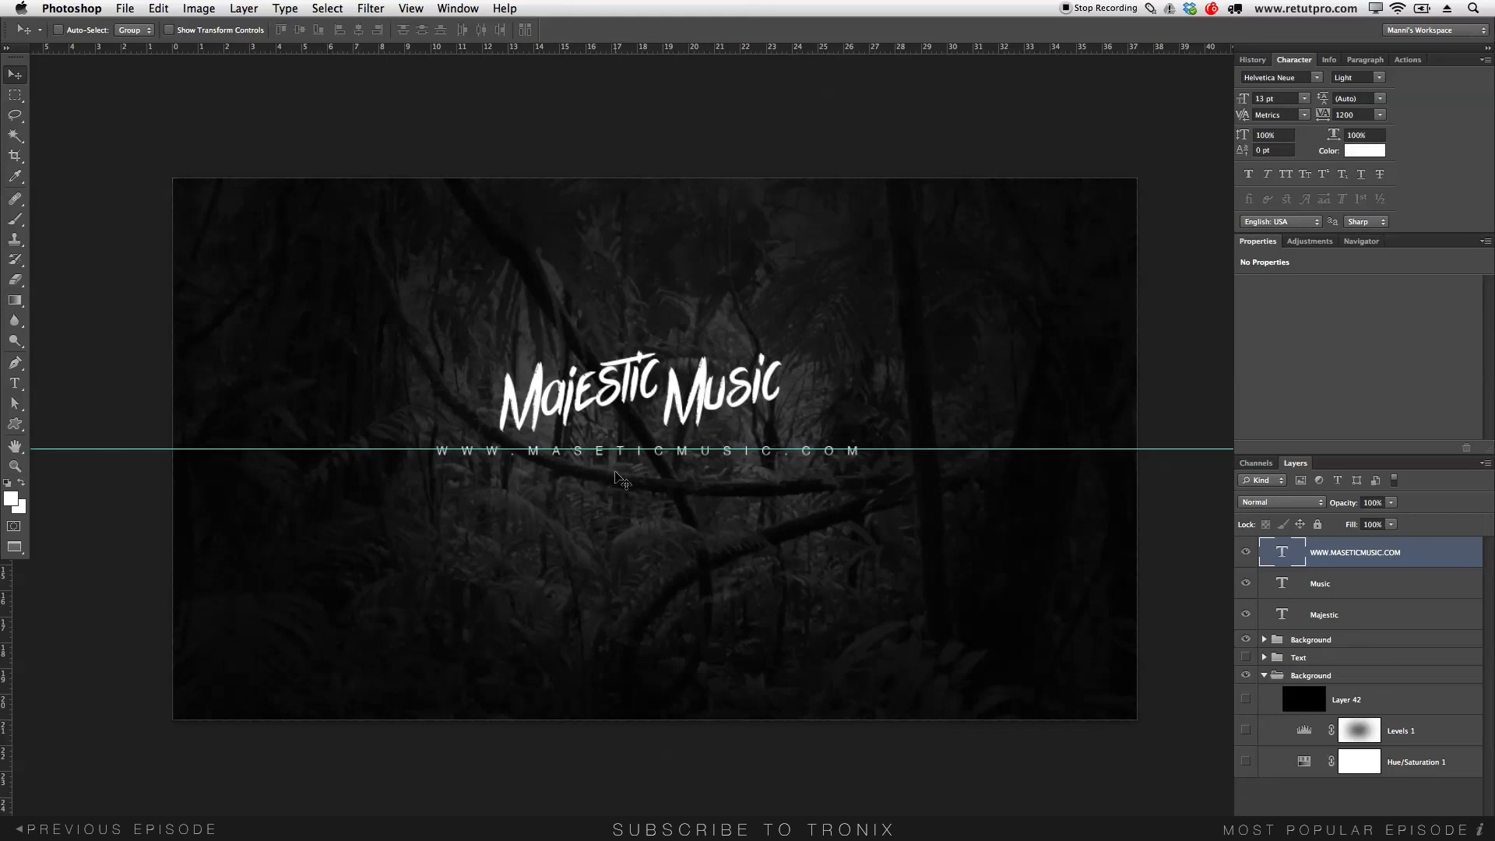
Insert a "J" after "MA" in the web address and commit the text
{"action": "key", "text": "t"}
{"action": "left_click", "coordinate": [591, 451]}
{"action": "type", "text": "J"}
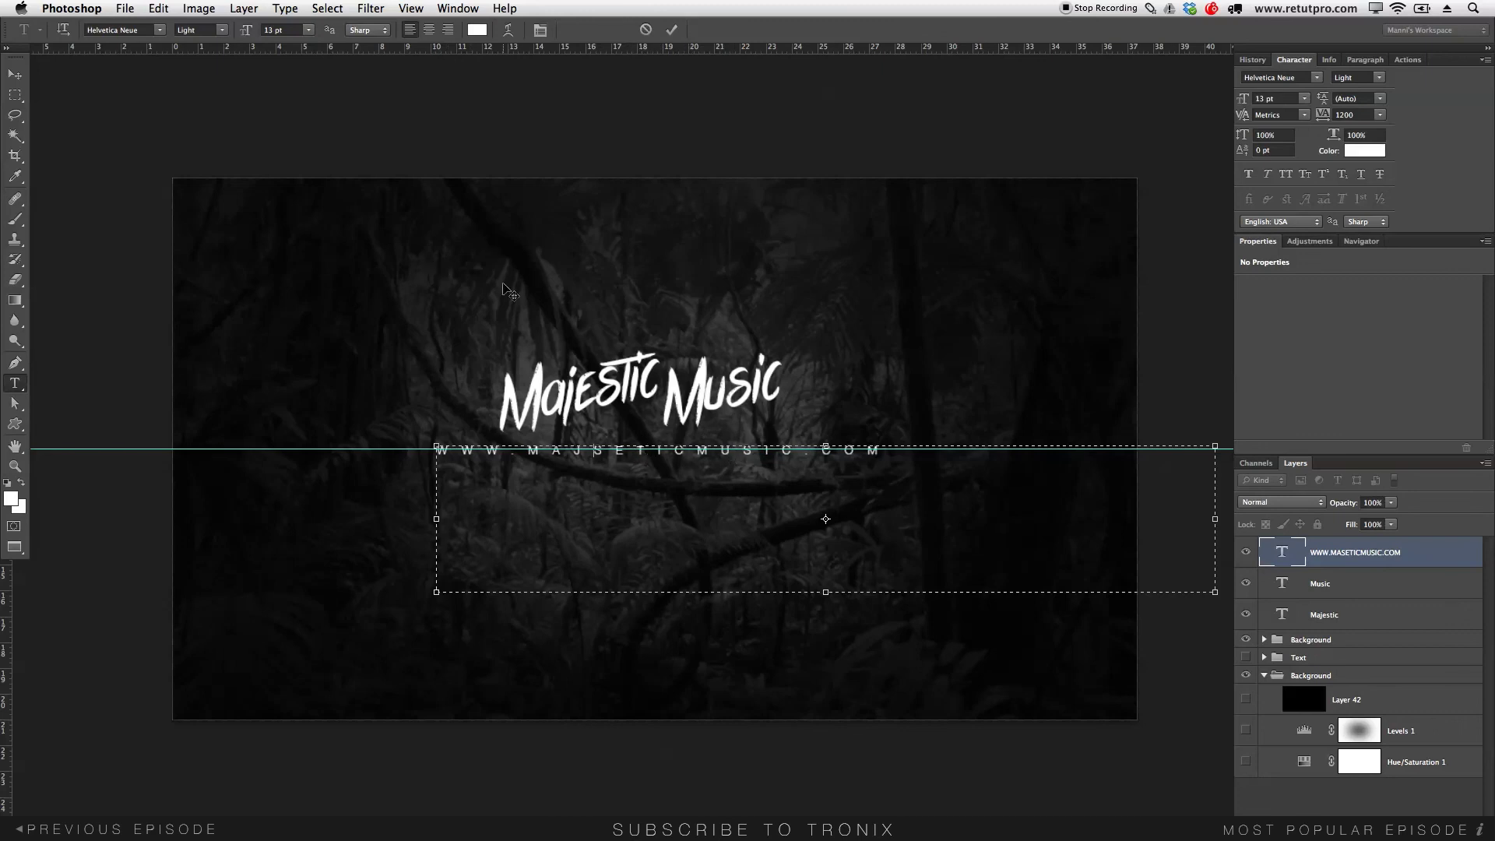
{"action": "left_click", "coordinate": [671, 30]}
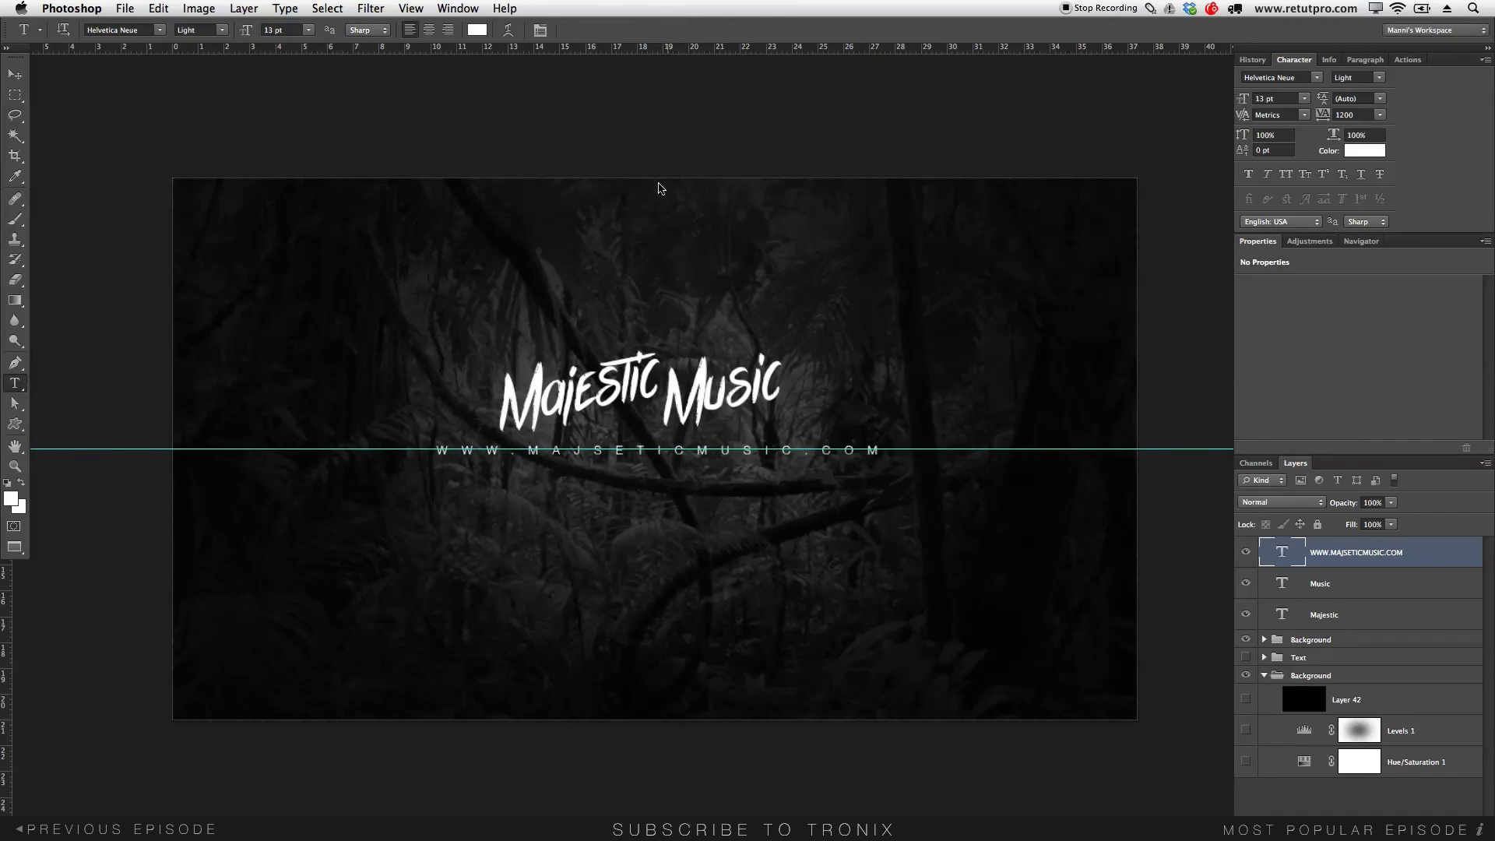
Clear the guides and nudge the web address further below the title and slightly left to center it
{"action": "left_click", "coordinate": [412, 8]}
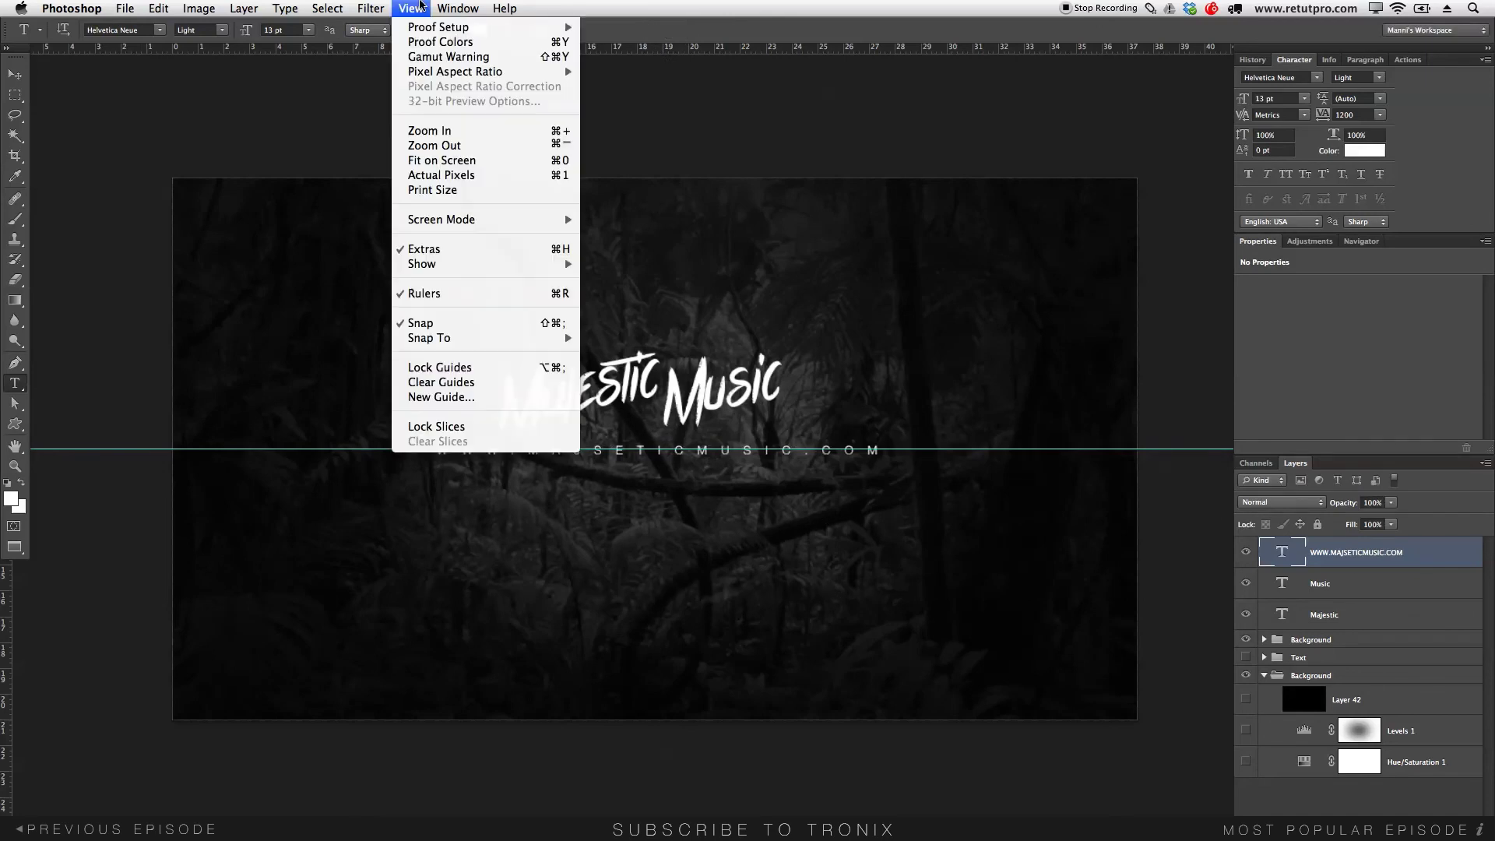
{"action": "left_click", "coordinate": [450, 383]}
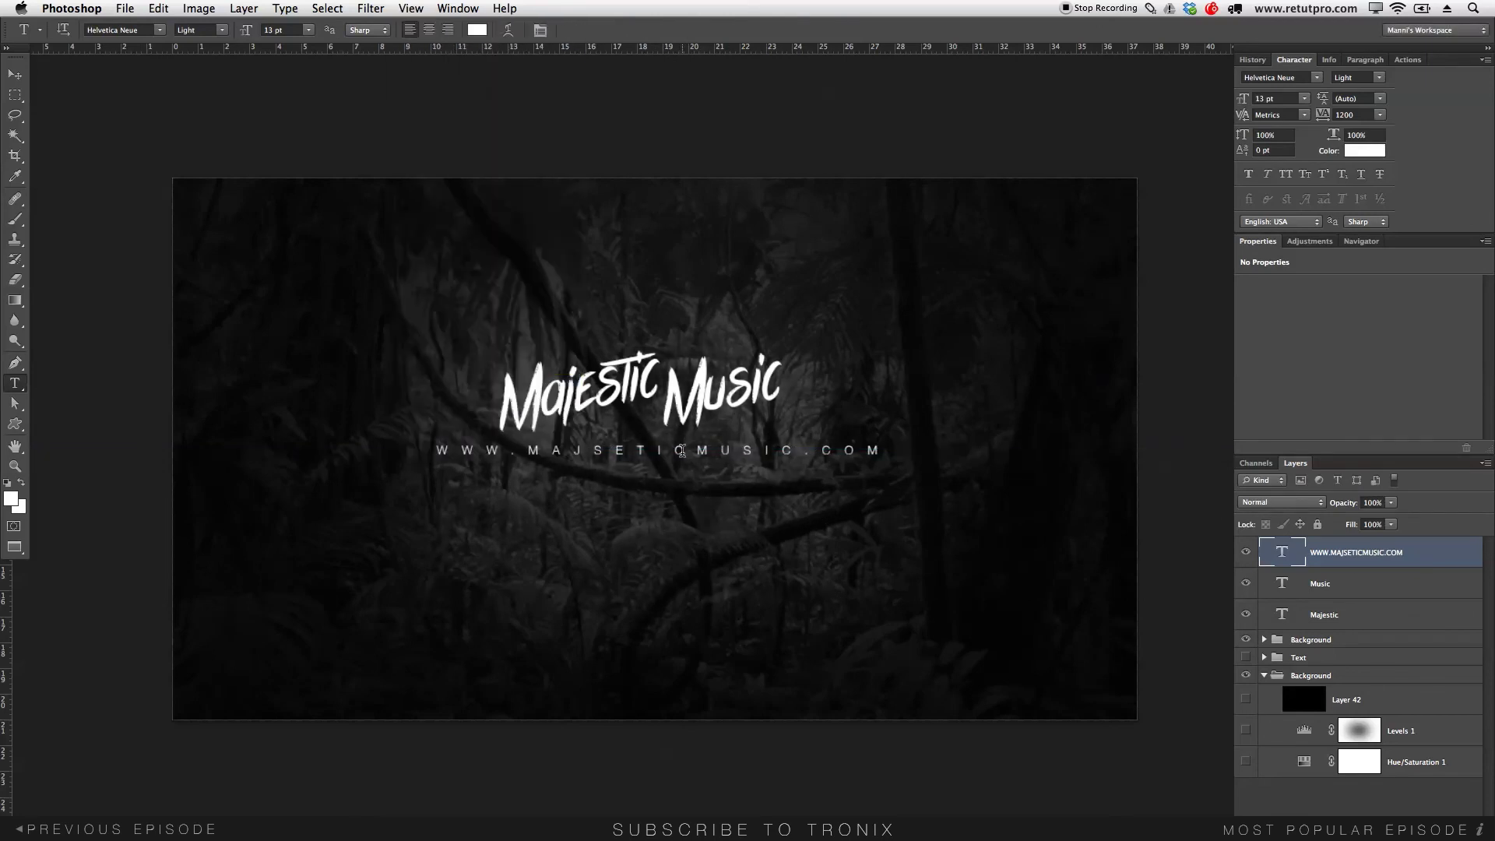
{"action": "key", "text": "v"}
{"action": "key", "text": "Down"}
{"action": "key", "text": "Down"}
{"action": "key", "text": "Down"}
{"action": "key", "text": "Down"}
{"action": "key", "text": "Down"}
{"action": "key", "text": "Down"}
{"action": "key", "text": "Down"}
{"action": "key", "text": "Down"}
{"action": "key", "text": "Down"}
{"action": "key", "text": "Down"}
{"action": "key", "text": "Down"}
{"action": "key", "text": "Down"}
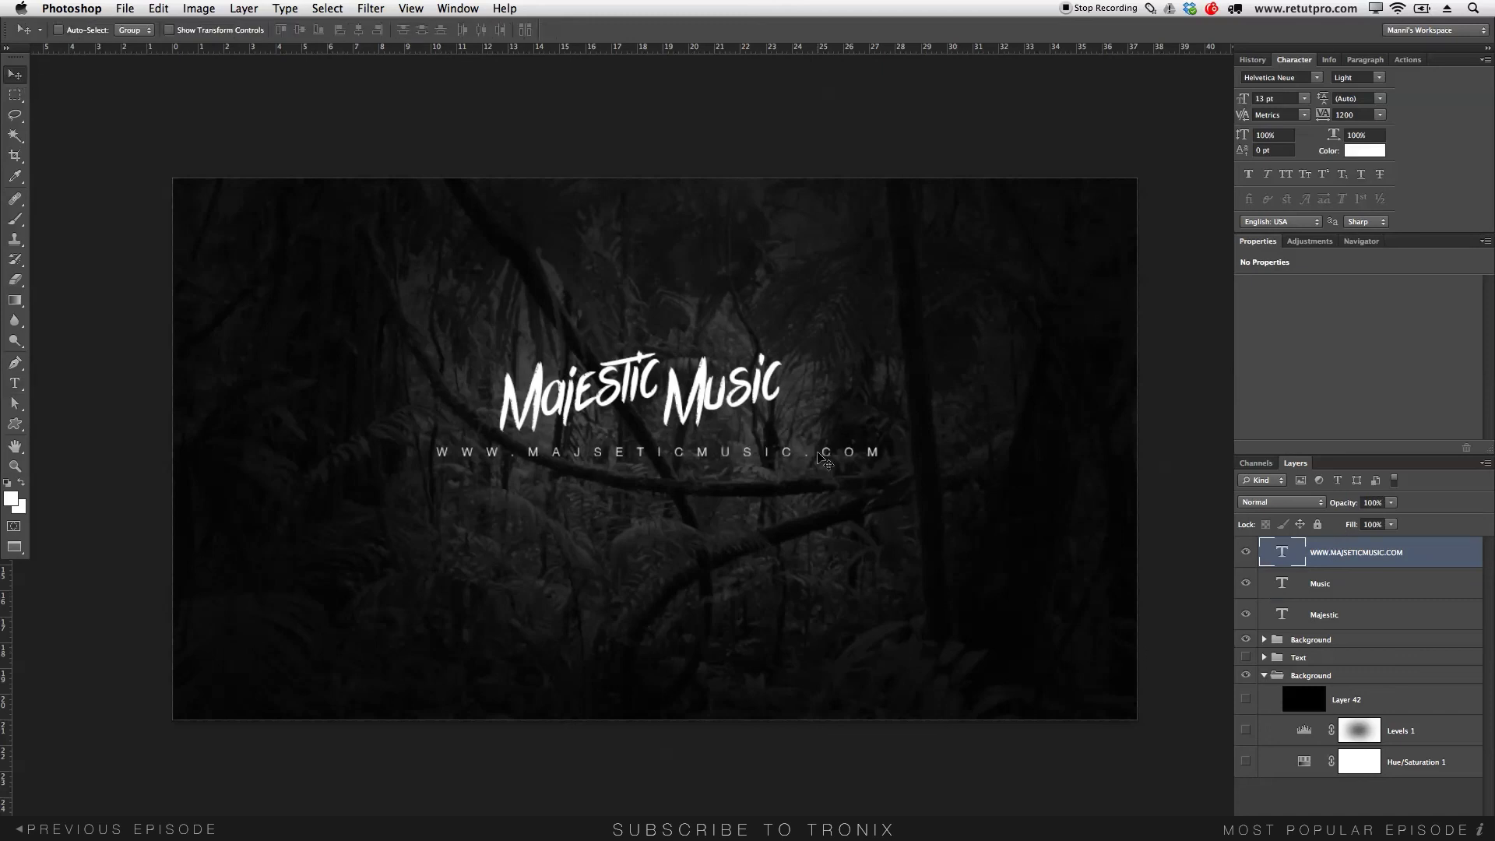
{"action": "key", "text": "Left"}
{"action": "key", "text": "Left"}
{"action": "key", "text": "Left"}
{"action": "key", "text": "Left"}
{"action": "key", "text": "Left"}
{"action": "key", "text": "Left"}
{"action": "key", "text": "Left"}
{"action": "key", "text": "Down"}
{"action": "key", "text": "Down"}
{"action": "key", "text": "Down"}
{"action": "key", "text": "Down"}
{"action": "key", "text": "Down"}
{"action": "key", "text": "Down"}
{"action": "key", "text": "Down"}
{"action": "key", "text": "Down"}
{"action": "key", "text": "Down"}
{"action": "key", "text": "Left"}
{"action": "key", "text": "Left"}
{"action": "key", "text": "Left"}
{"action": "key", "text": "Down"}
{"action": "key", "text": "Down"}
{"action": "key", "text": "Down"}
{"action": "key", "text": "Down"}
{"action": "key", "text": "Down"}
{"action": "key", "text": "Down"}
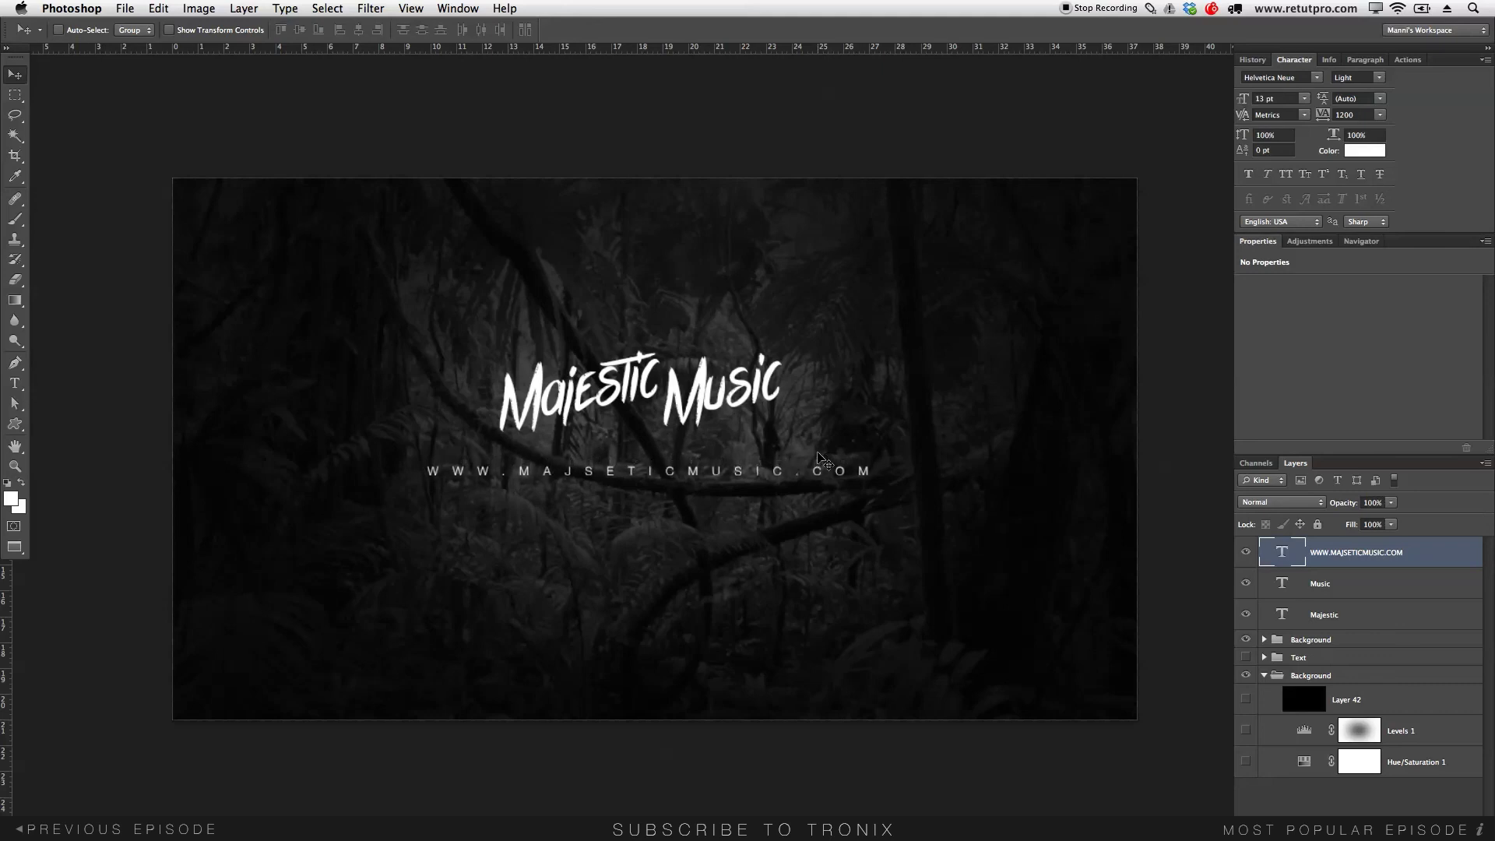
Move both title words down together toward the web address, and fine-tune the web address's position beneath them
{"action": "left_click", "coordinate": [1348, 585]}
{"action": "left_click", "coordinate": [1347, 615], "text": "shift"}
{"action": "left_click_drag", "start_coordinate": [704, 390], "coordinate": [704, 405]}
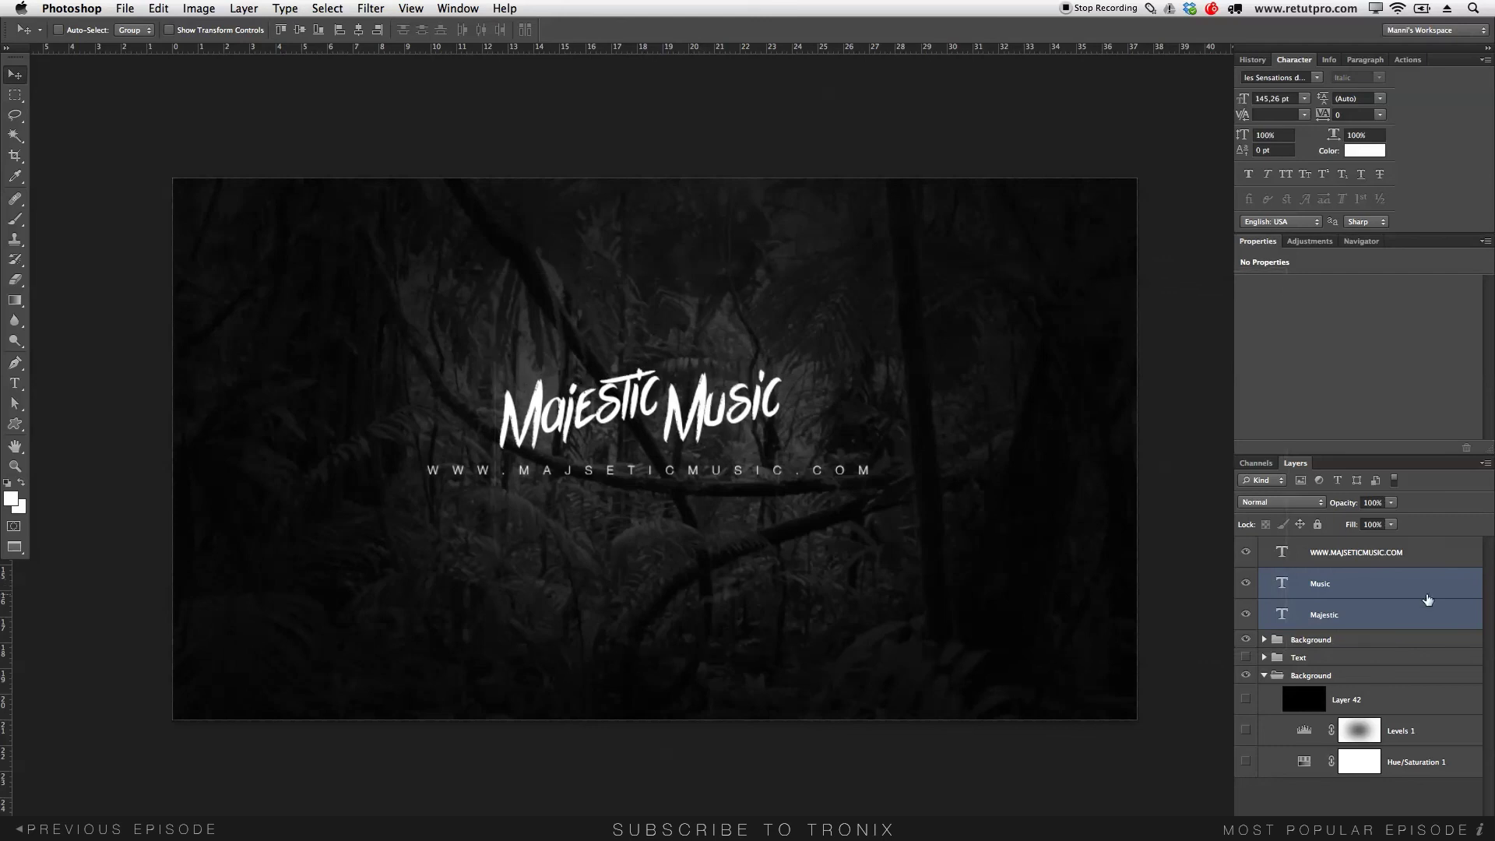
{"action": "left_click", "coordinate": [1380, 563]}
{"action": "mouse_move", "coordinate": [747, 527]}
{"action": "left_mouse_down"}
{"action": "mouse_move", "coordinate": [711, 527]}
{"action": "mouse_move", "coordinate": [730, 527]}
{"action": "left_mouse_up"}
{"action": "key", "text": "z"}
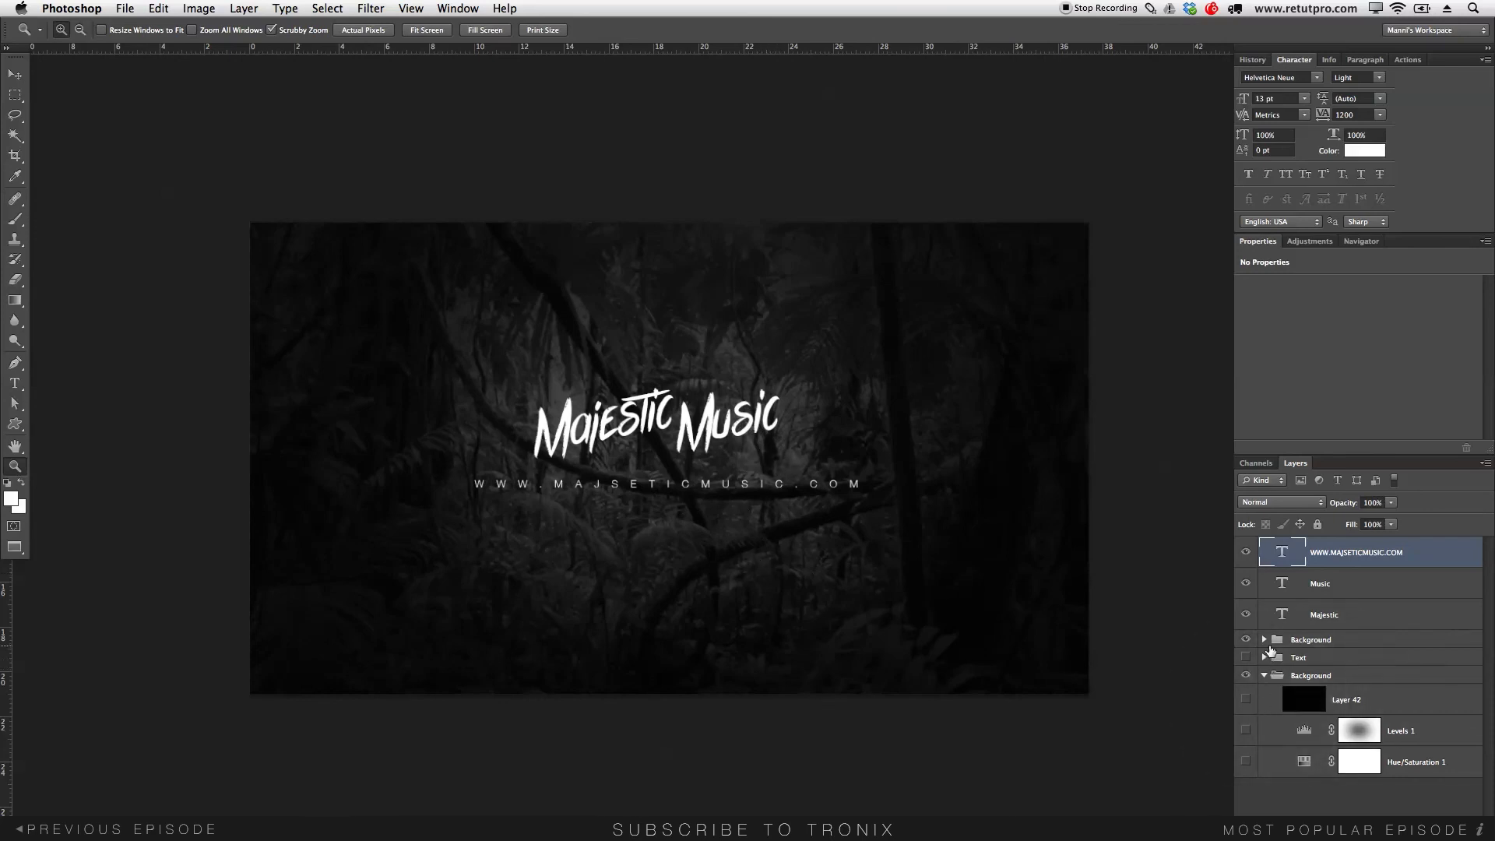
Set the opacity of the black overlay layer in the new Background group to 64%
{"action": "left_click", "coordinate": [1265, 675]}
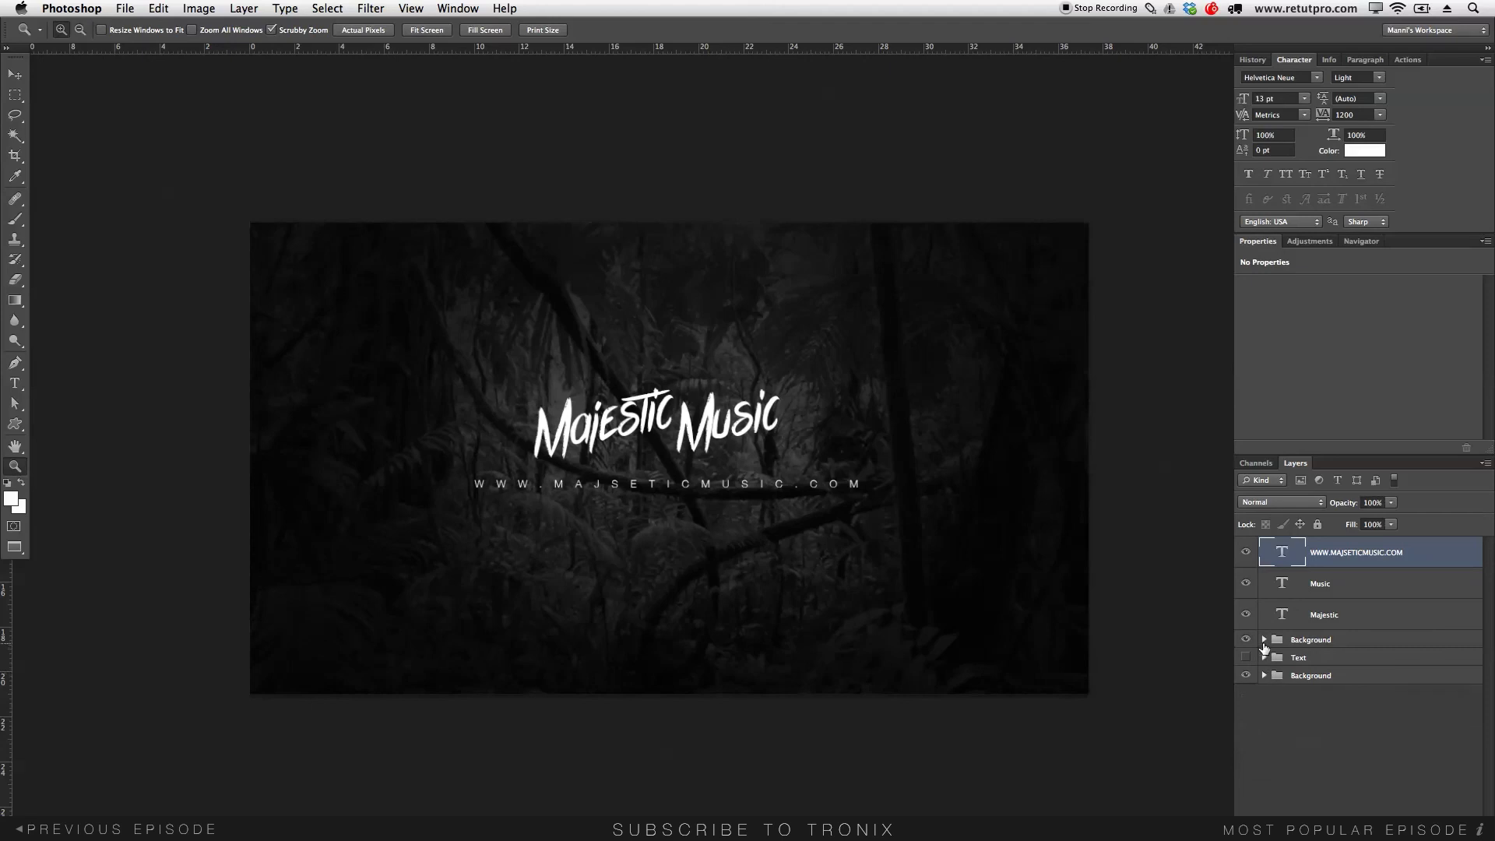
{"action": "left_click", "coordinate": [1265, 642]}
{"action": "left_click", "coordinate": [1353, 664]}
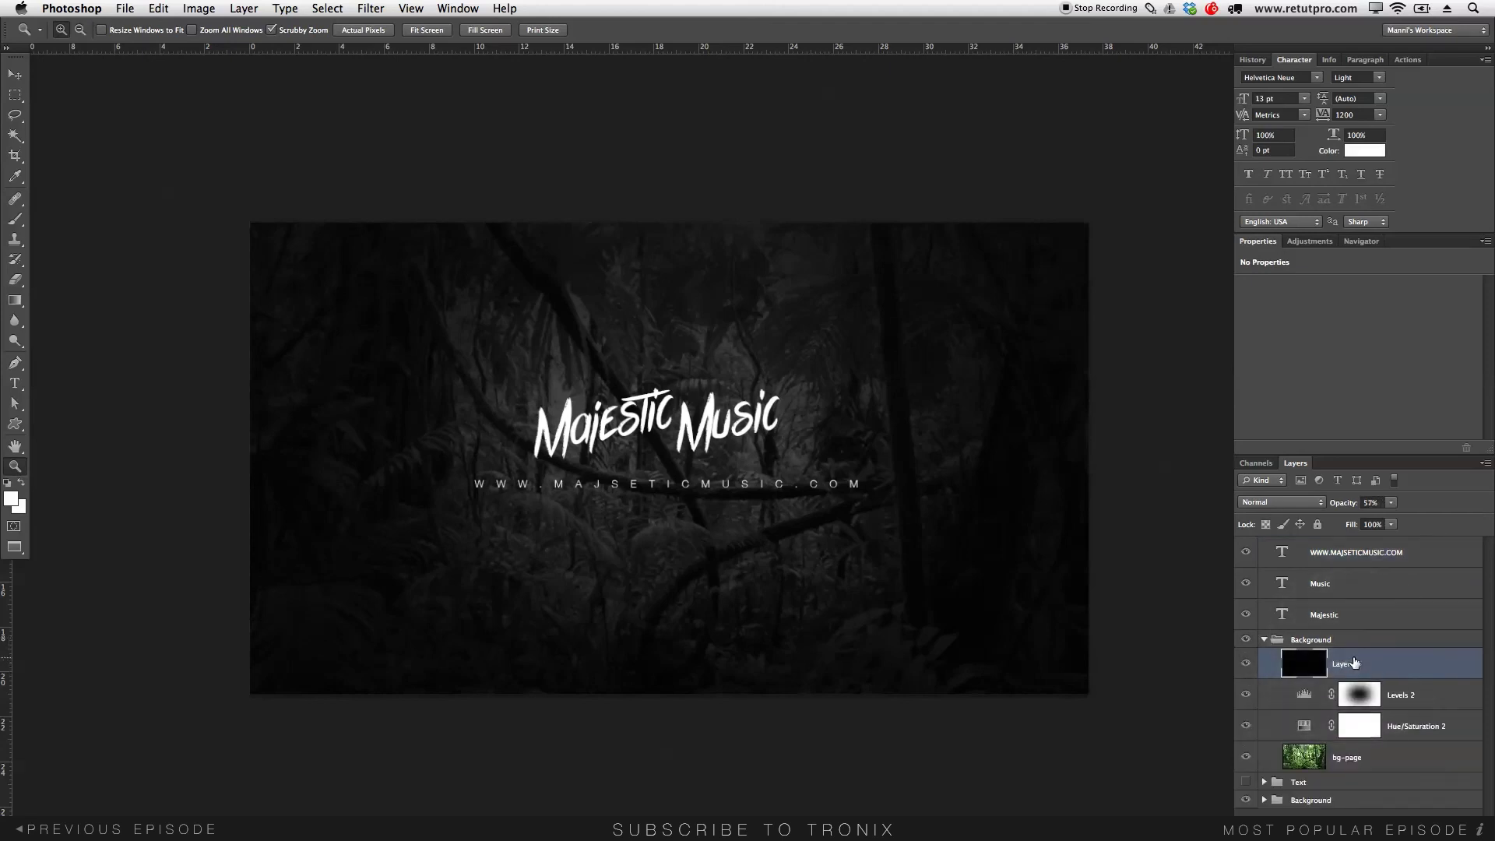
{"action": "left_click_drag", "start_coordinate": [1338, 502], "coordinate": [1348, 502]}
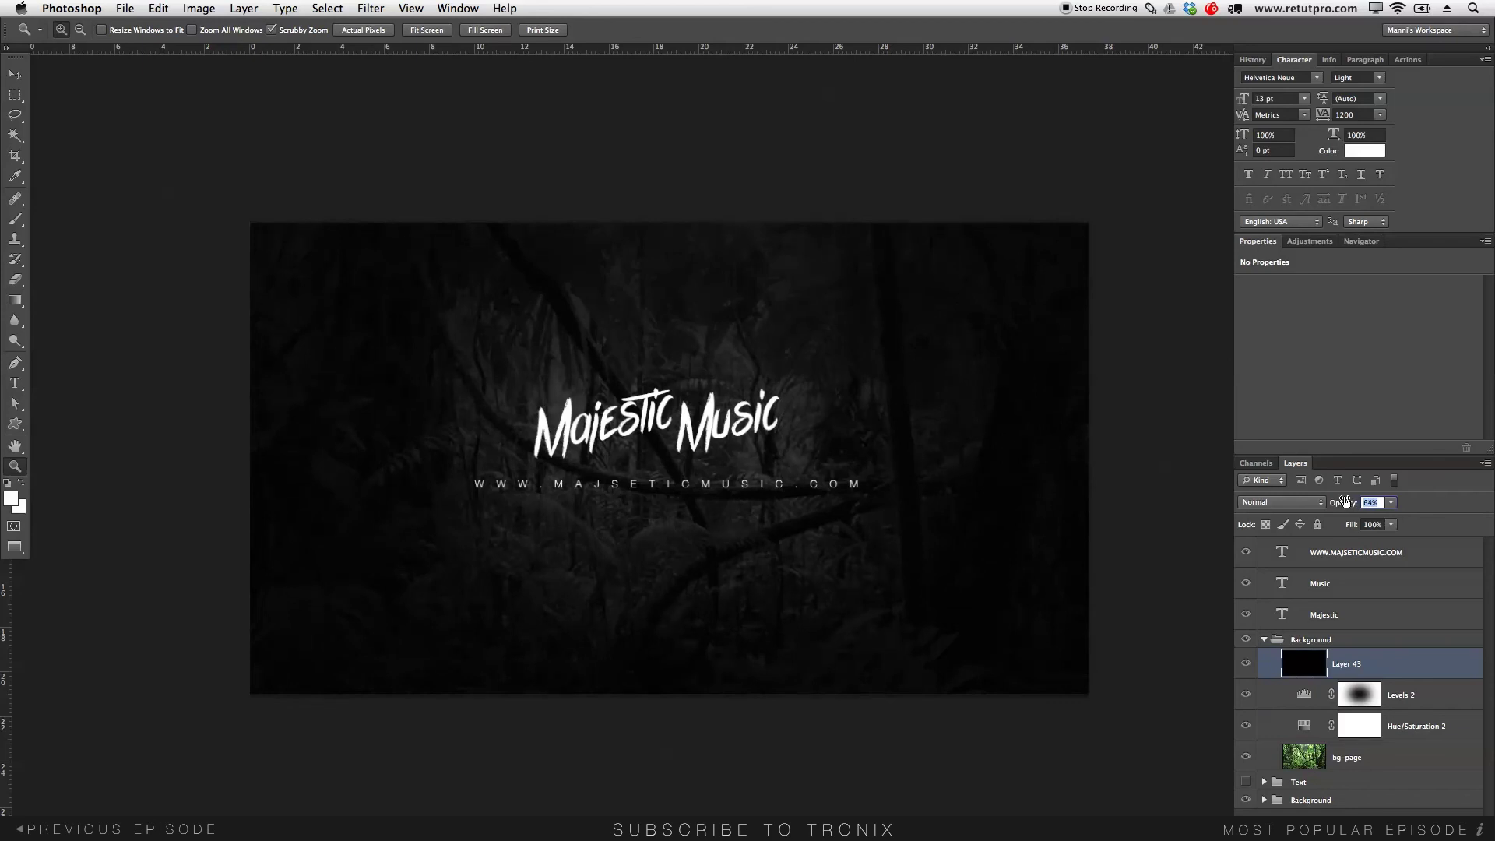
{"action": "left_click_drag", "start_coordinate": [1347, 503], "coordinate": [1346, 502]}
{"action": "mouse_move", "coordinate": [924, 521]}
{"action": "left_mouse_down"}
{"action": "mouse_move", "coordinate": [937, 521]}
{"action": "mouse_move", "coordinate": [924, 500]}
{"action": "left_mouse_up"}
{"action": "mouse_move", "coordinate": [794, 471]}
{"action": "left_mouse_down"}
{"action": "mouse_move", "coordinate": [811, 479]}
{"action": "mouse_move", "coordinate": [757, 482]}
{"action": "mouse_move", "coordinate": [770, 481]}
{"action": "left_mouse_up"}
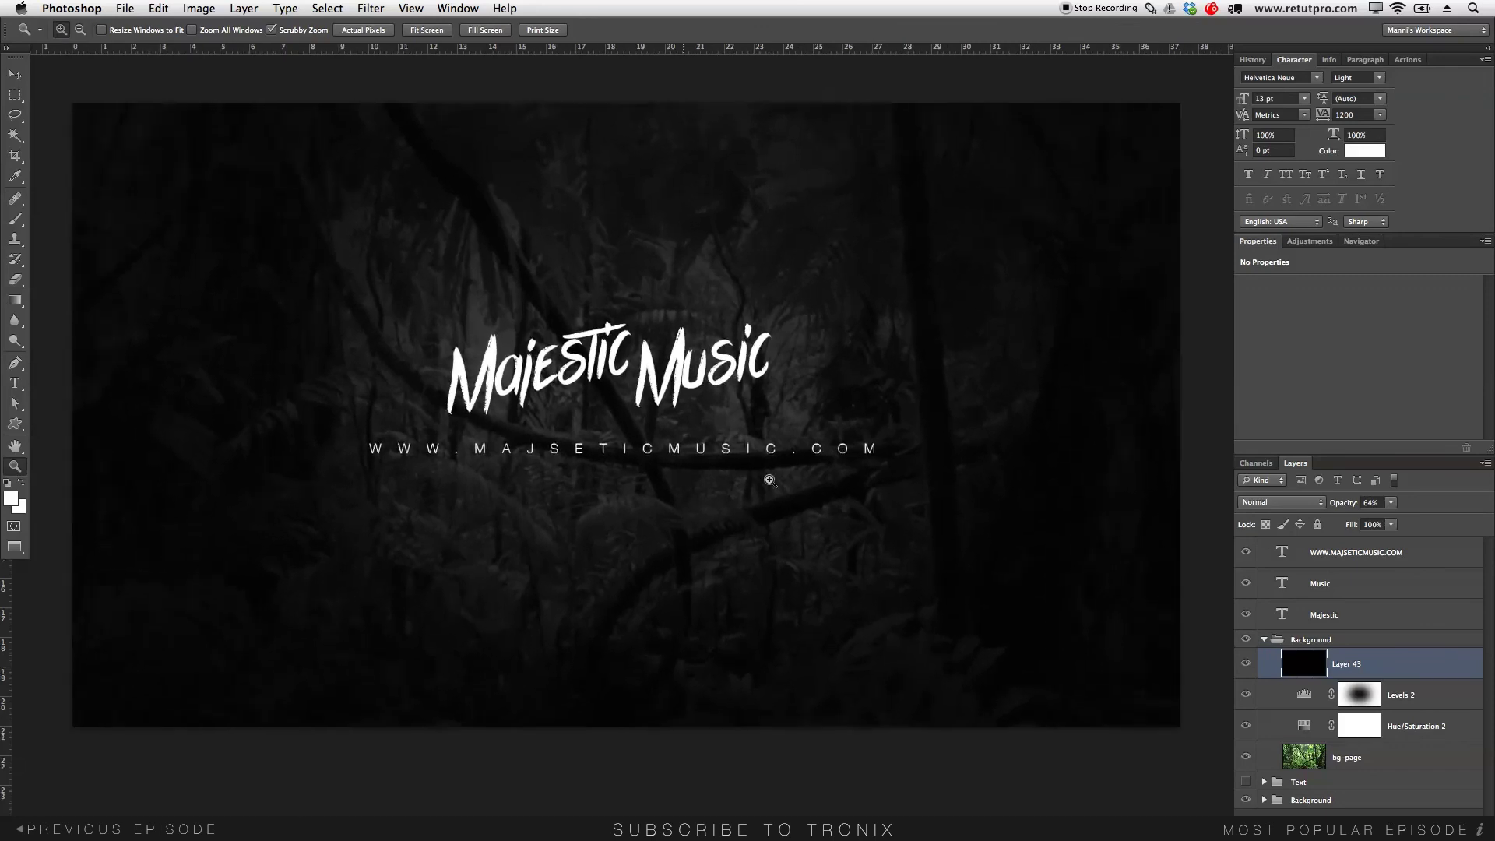